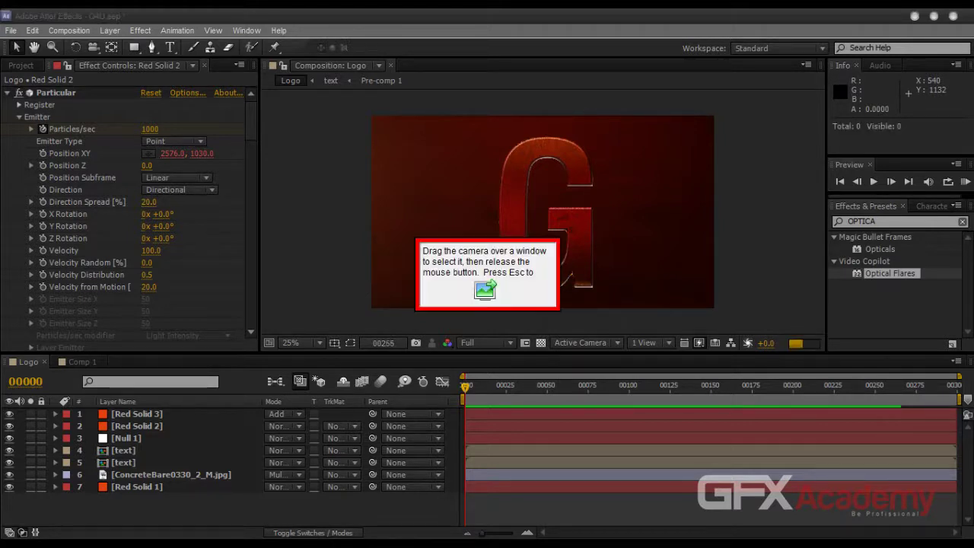
pyautogui.moveTo(485, 289); pyautogui.dragTo(636, 16)
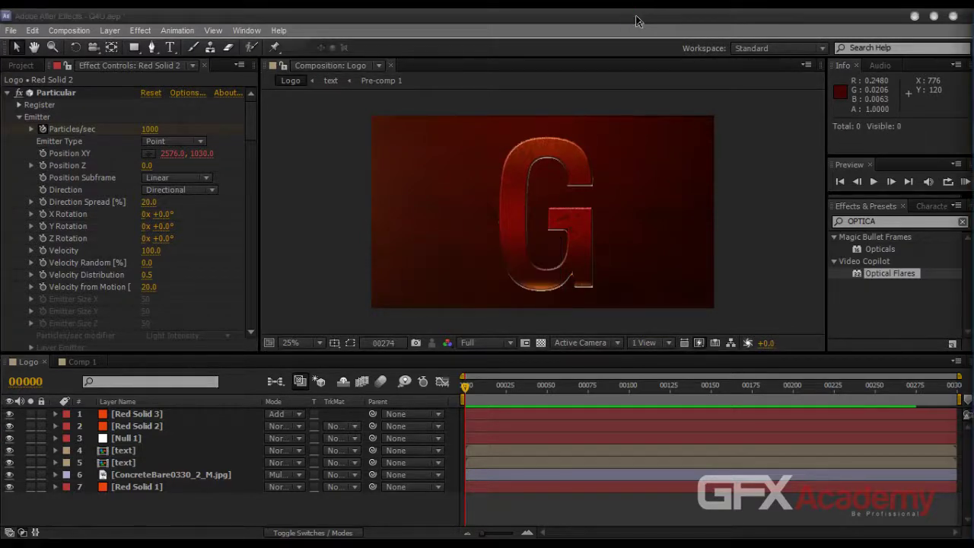
pyautogui.moveTo(818, 525)
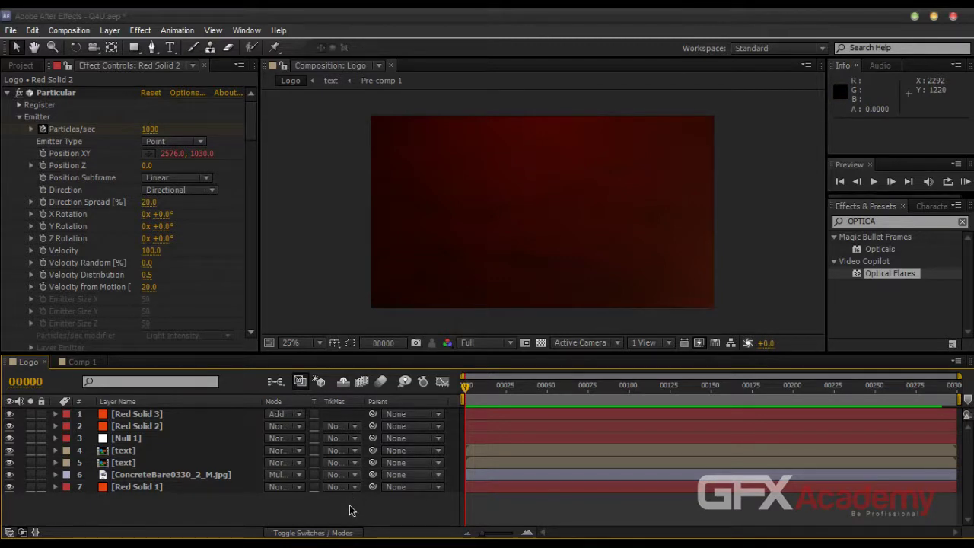
# Step: Preview the particle animation in Comp 1 up to frame 92, and return to the Logo composition
pyautogui.click(76, 363)
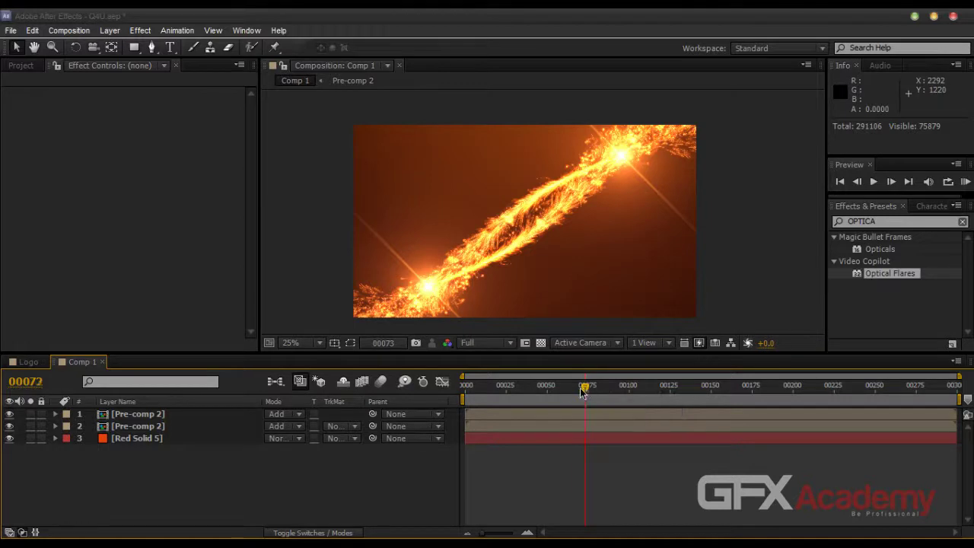
pyautogui.moveTo(507, 388); pyautogui.dragTo(618, 400)
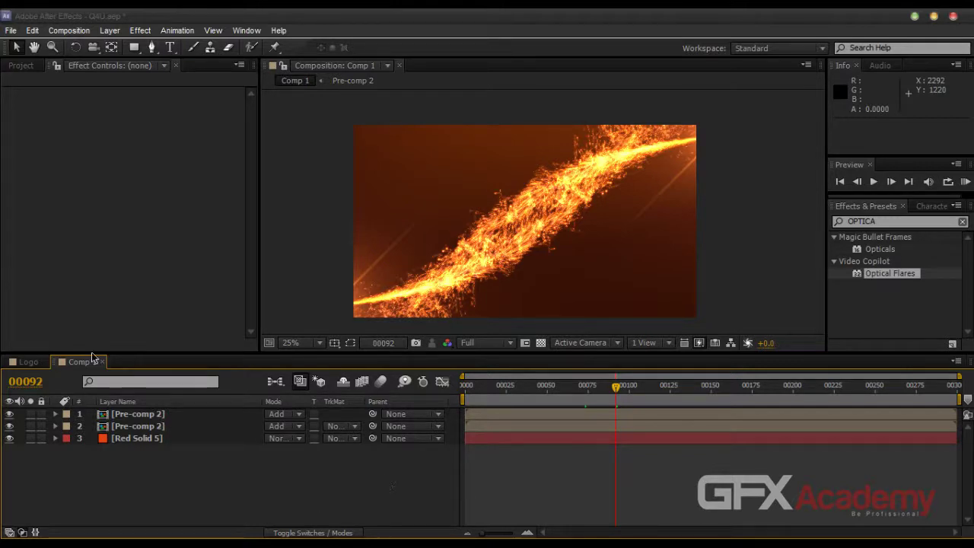
pyautogui.click(37, 361)
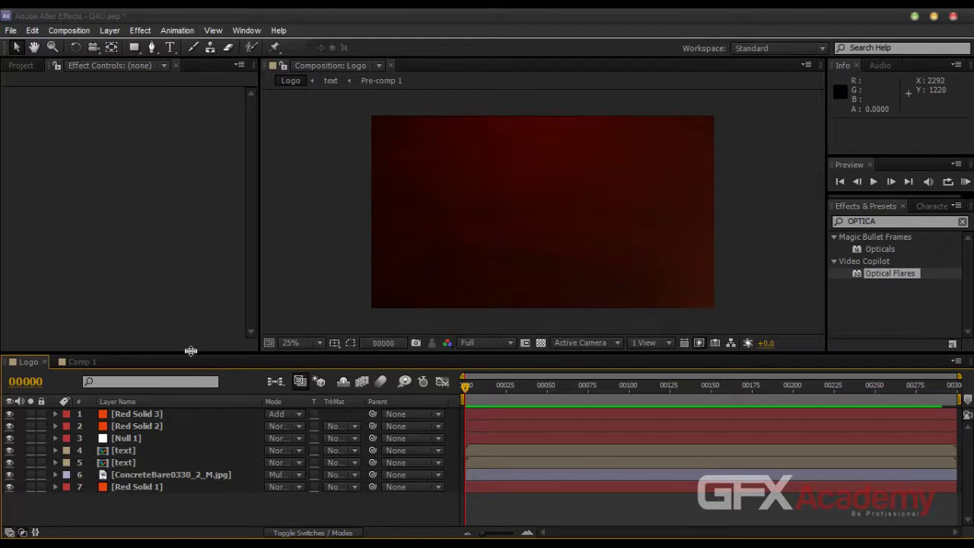
pyautogui.moveTo(191, 351); pyautogui.dragTo(193, 336)
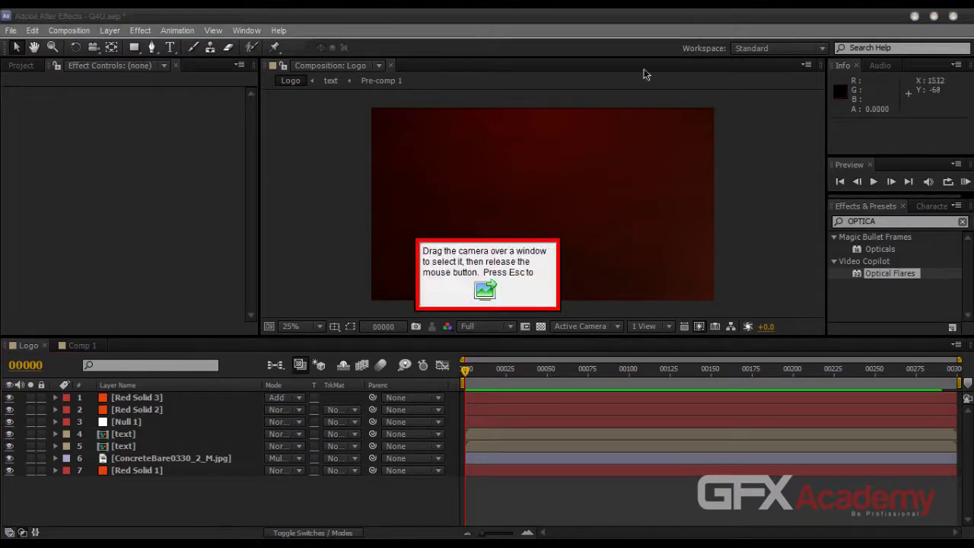
pyautogui.moveTo(487, 291); pyautogui.dragTo(643, 144)
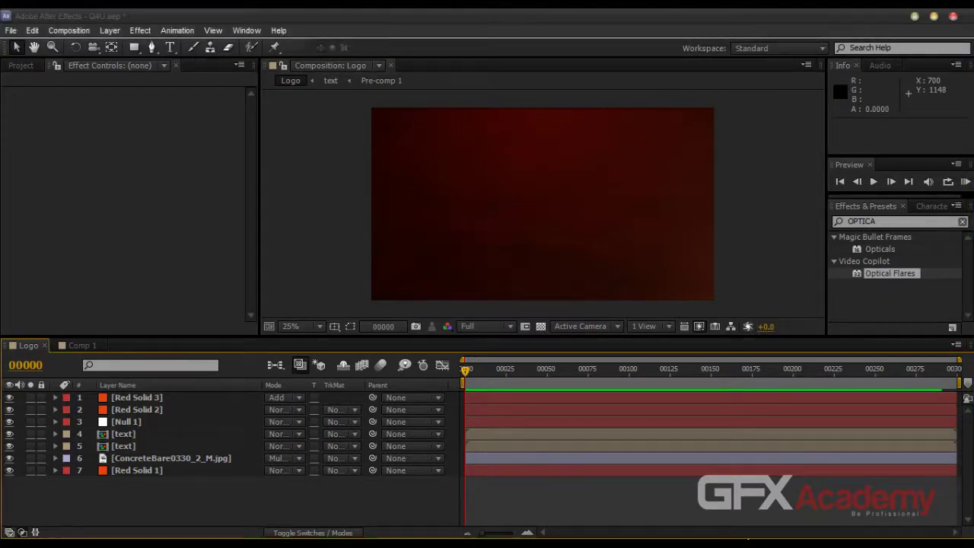
pyautogui.click(858, 521)
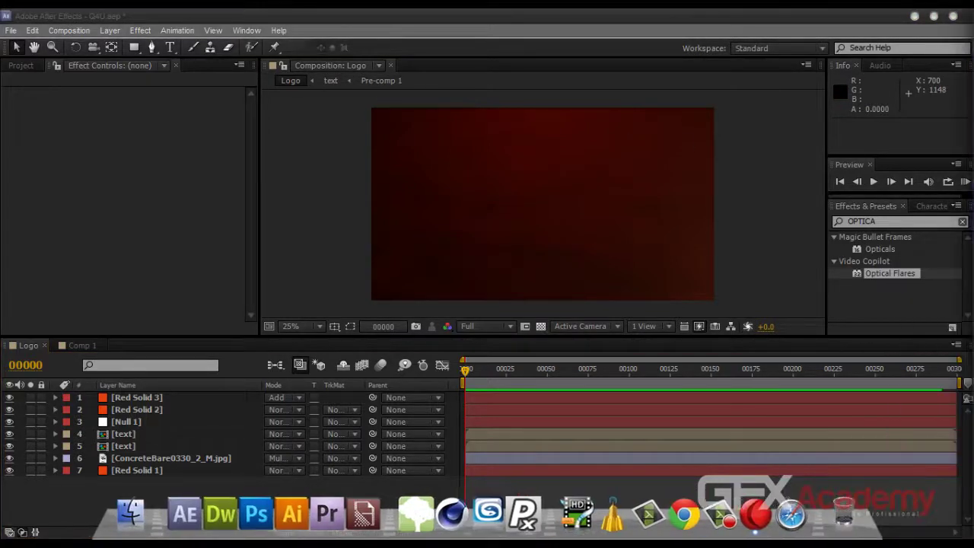
pyautogui.click(372, 493)
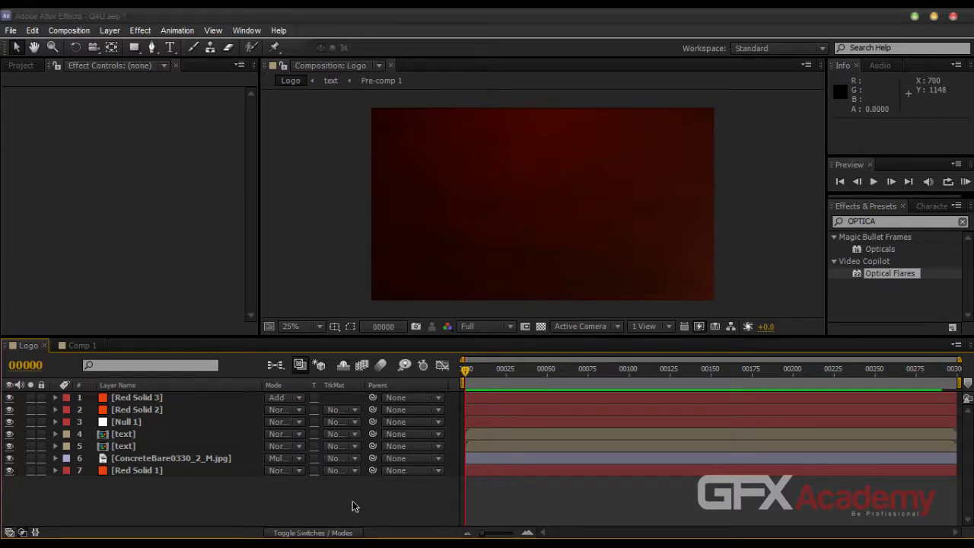
# Step: Start a new empty project in place of the open logo project
pyautogui.click(11, 32)
pyautogui.moveTo(45, 46)
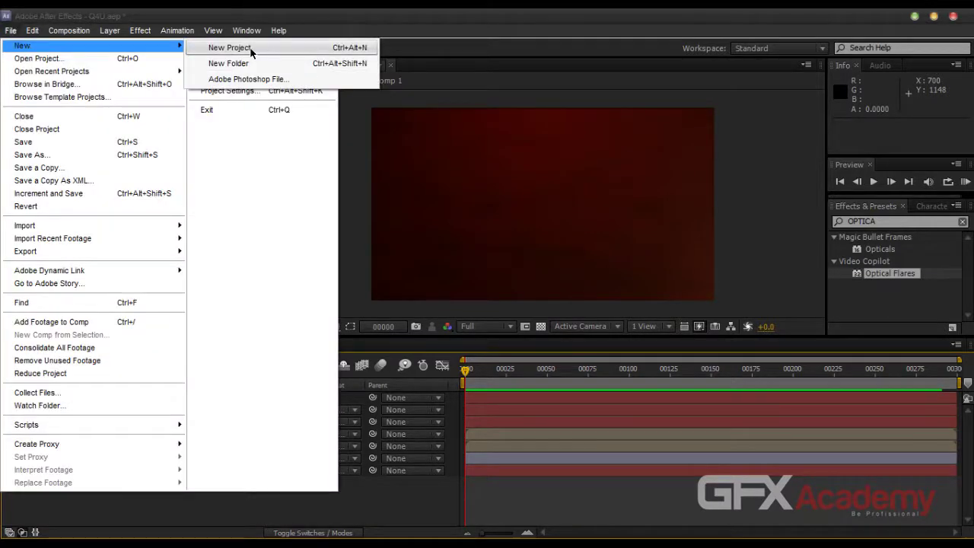
pyautogui.click(250, 49)
pyautogui.click(487, 300)
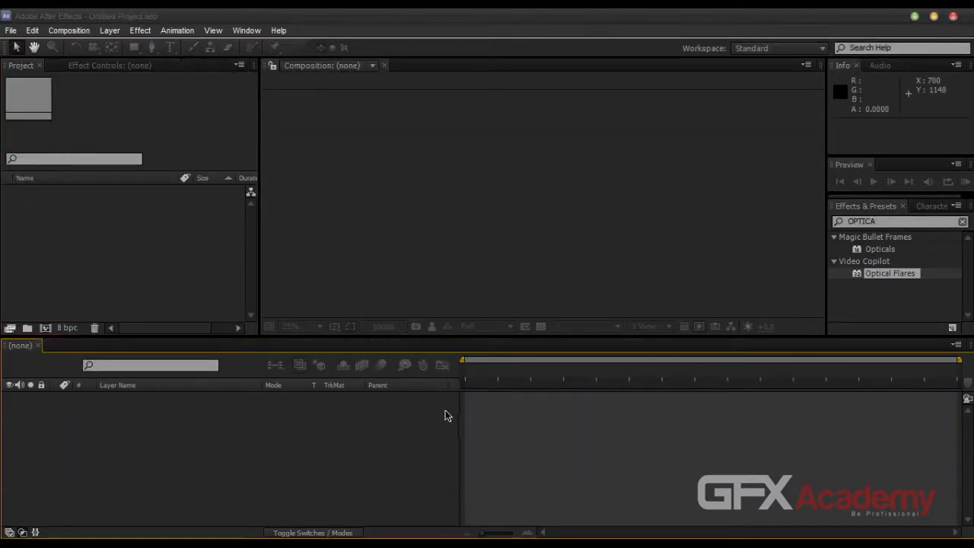
# Step: Create a 300-frame composition using the NTSC D1 Widescreen Square Pixel preset at full resolution
pyautogui.click(68, 30)
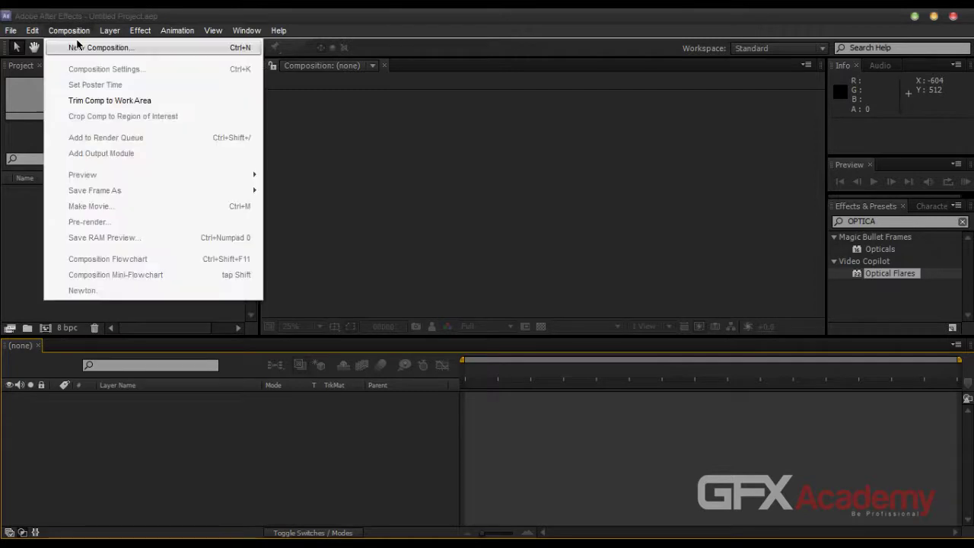
pyautogui.click(66, 45)
pyautogui.moveTo(417, 143); pyautogui.dragTo(479, 109)
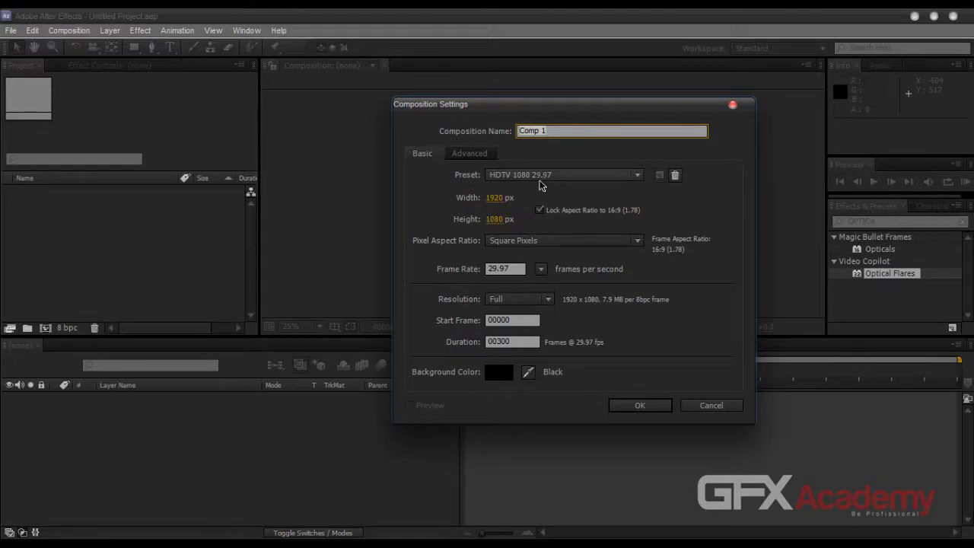
pyautogui.click(541, 178)
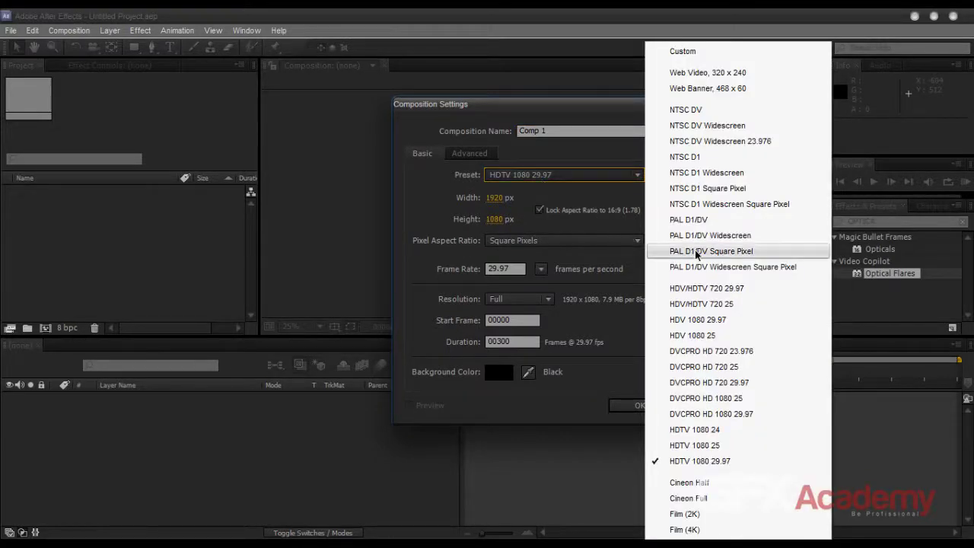
pyautogui.click(714, 267)
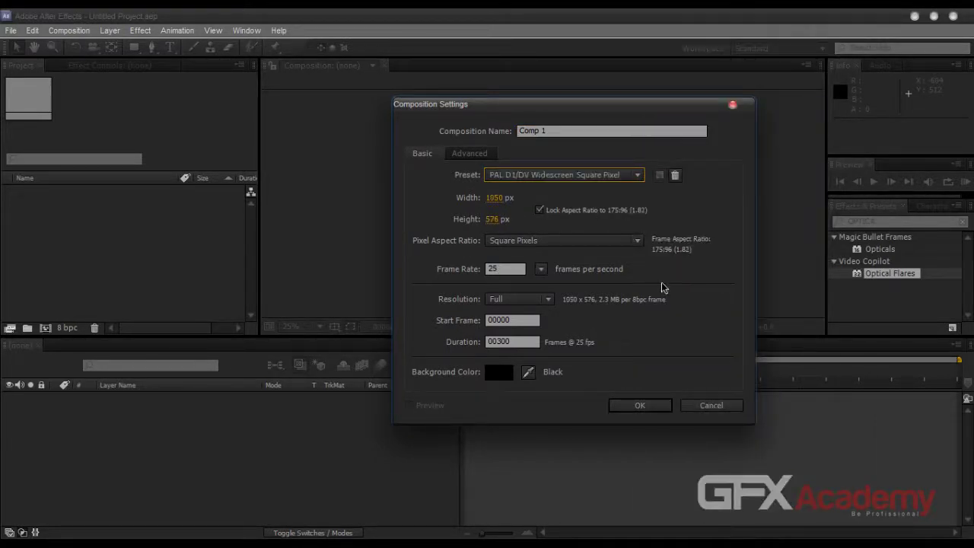
pyautogui.click(576, 178)
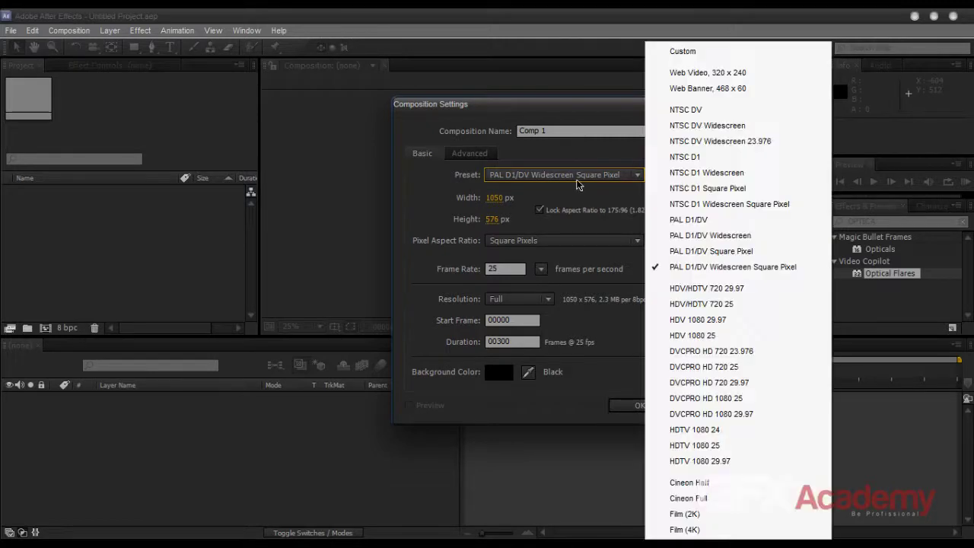
pyautogui.click(736, 212)
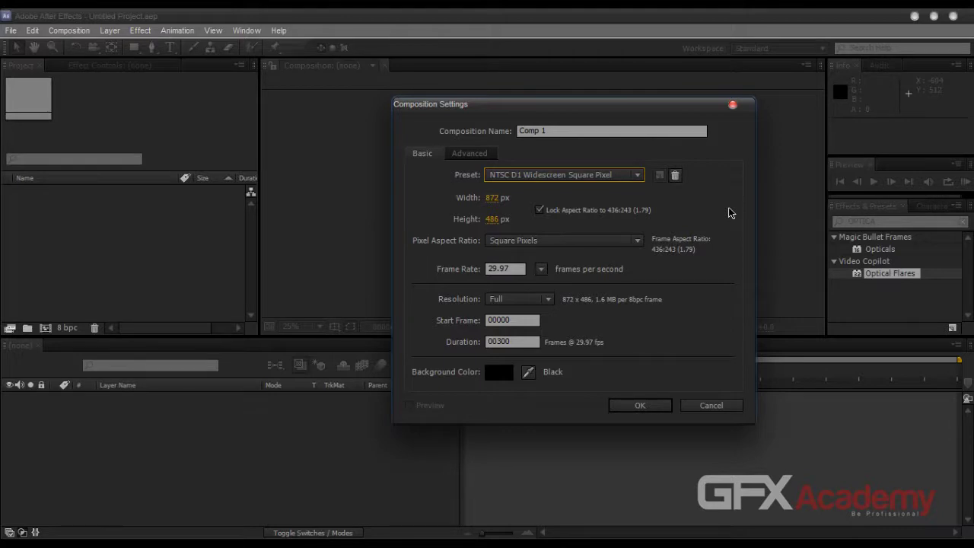
pyautogui.moveTo(518, 341); pyautogui.dragTo(476, 341)
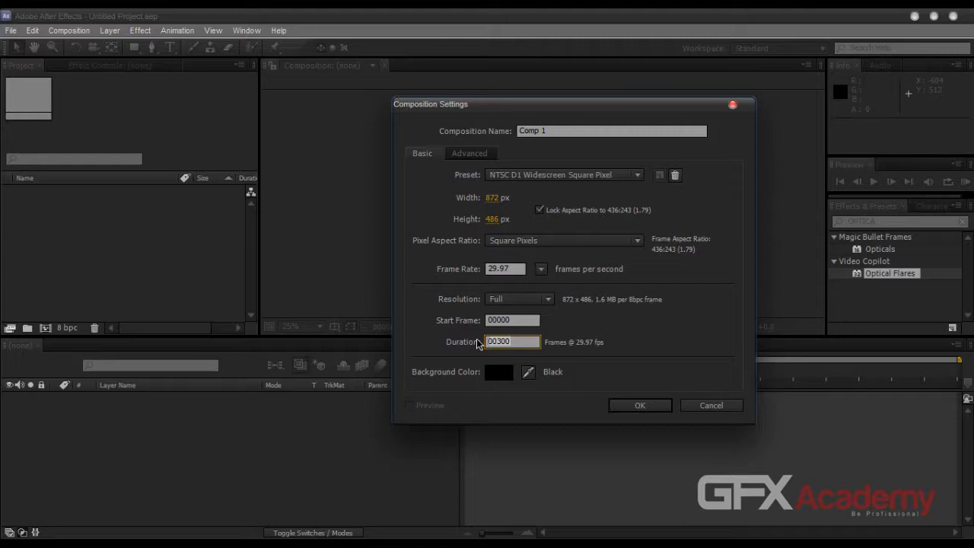
pyautogui.click(624, 410)
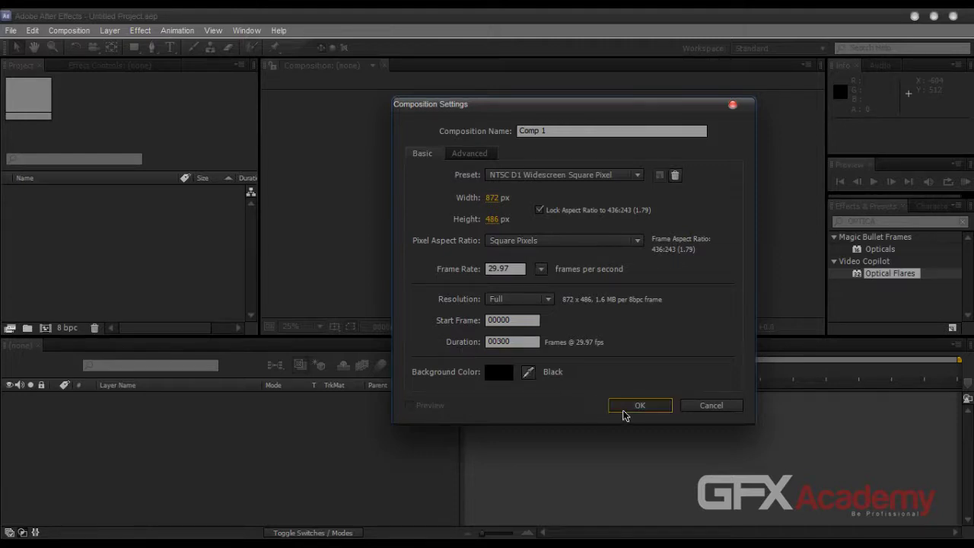
# Step: Rename the new composition to textsource in the project
pyautogui.scroll(1, 458, 284)
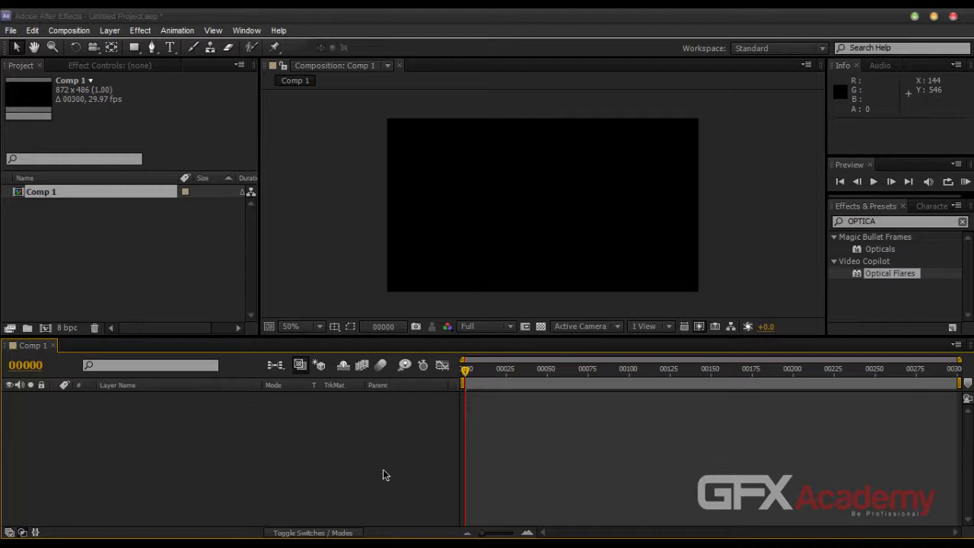
pyautogui.click(56, 202)
pyautogui.click(55, 197)
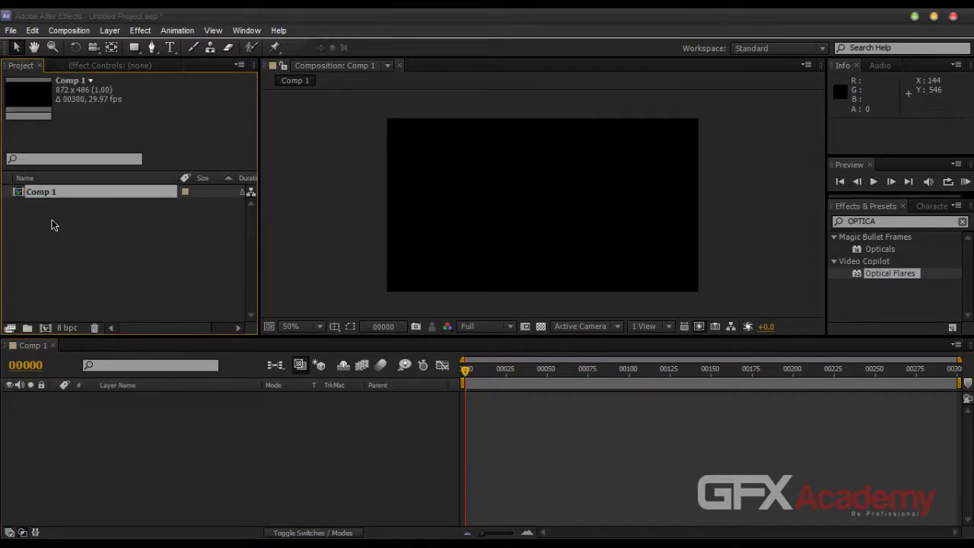
pyautogui.press('Return')
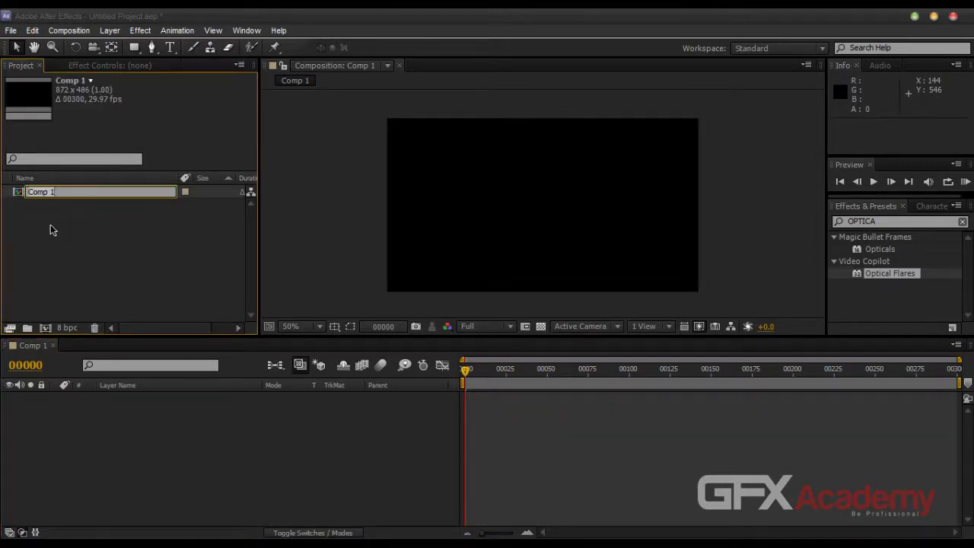
pyautogui.write('textsource')
pyautogui.press('Return')
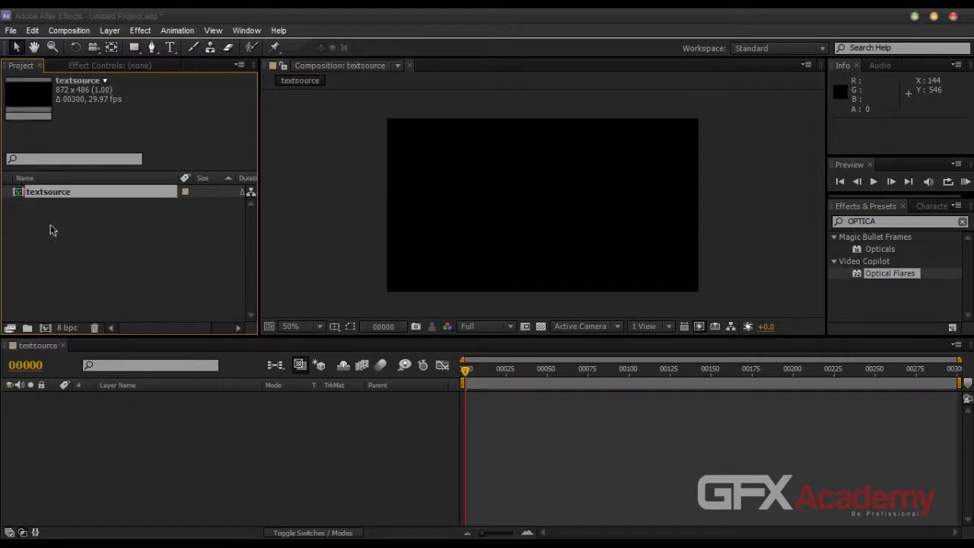
pyautogui.click(50, 226)
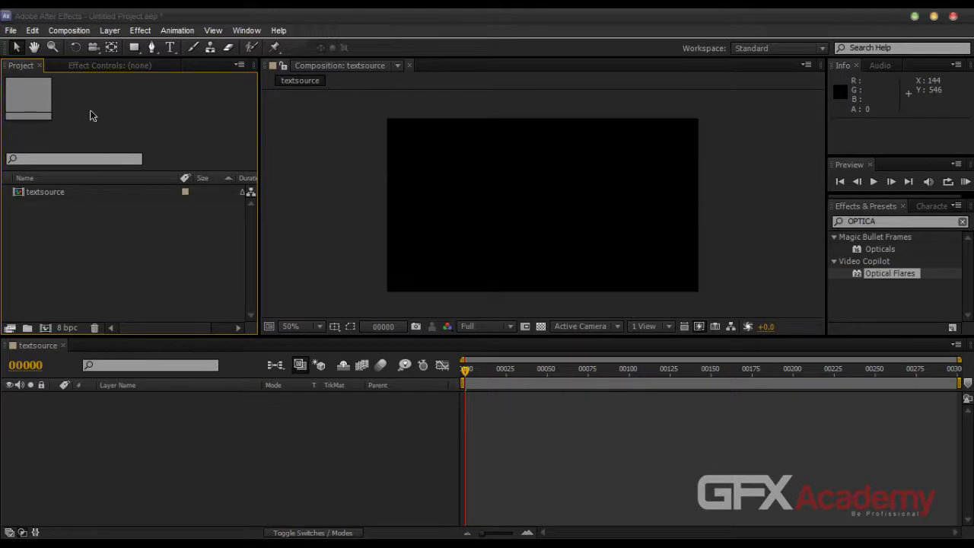
# Step: Add a text layer containing a single letter X to the textsource composition
pyautogui.click(169, 48)
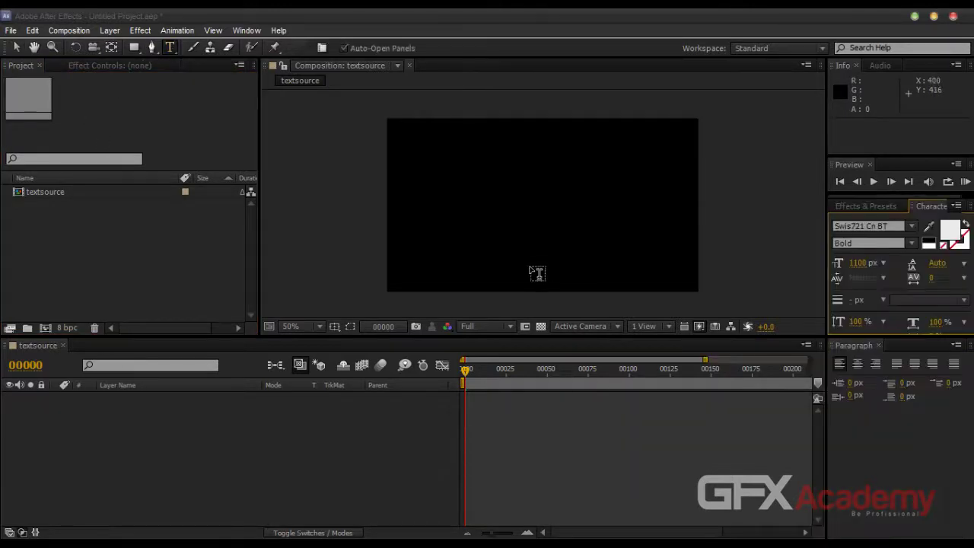
pyautogui.click(530, 249)
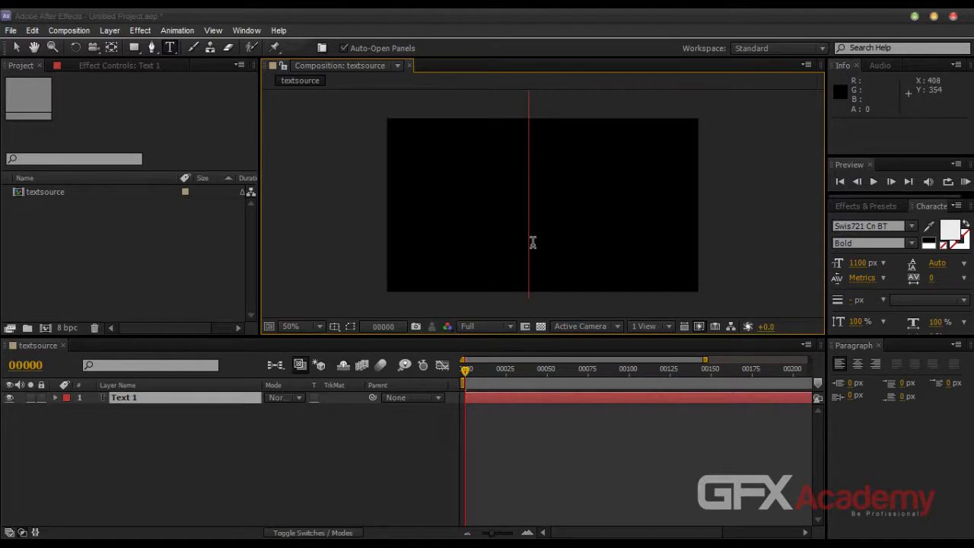
pyautogui.write('A')
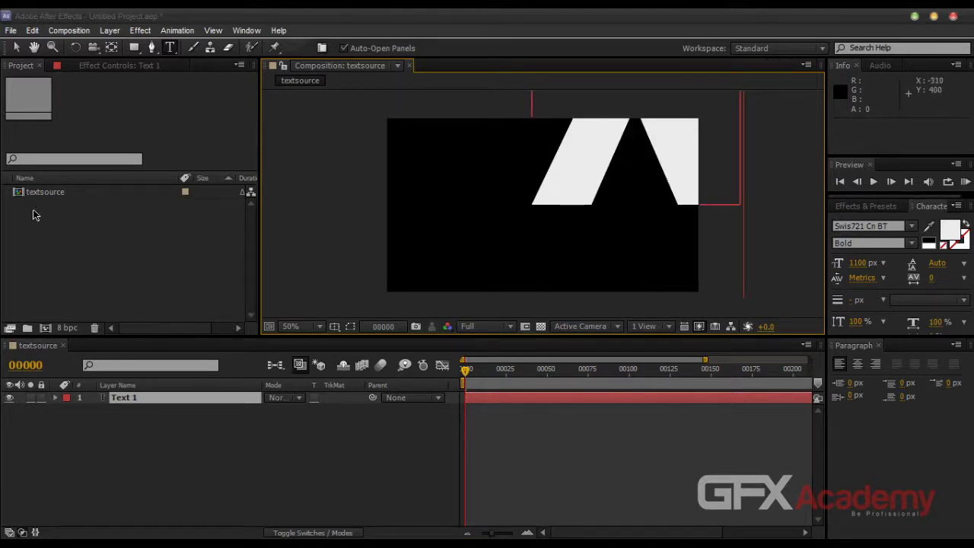
pyautogui.click(16, 48)
pyautogui.press('capslock')
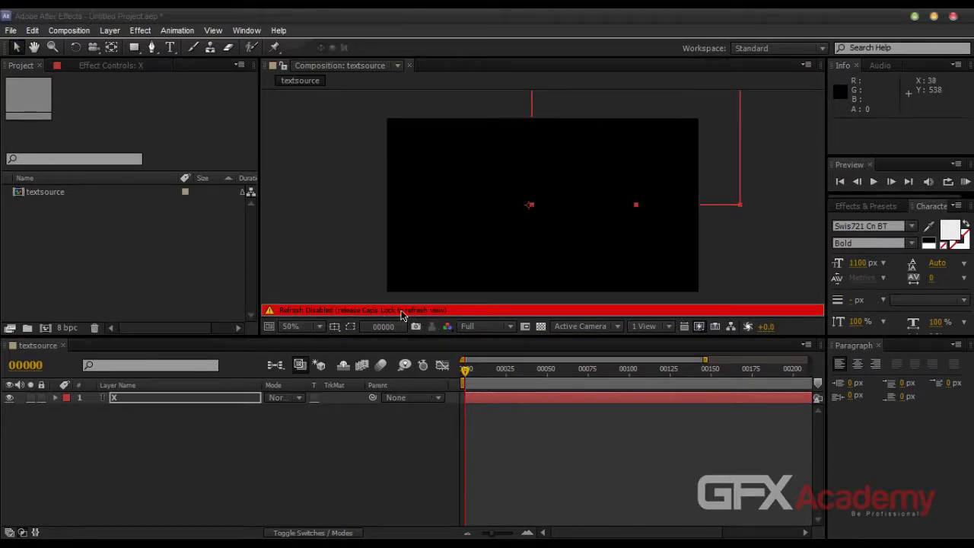
pyautogui.press('capslock')
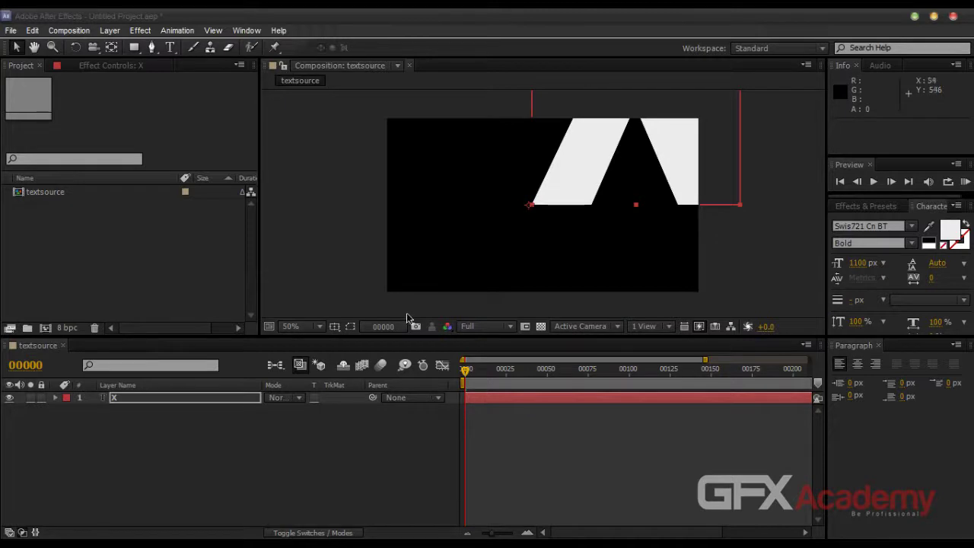
# Step: Centre-align the X text and move it down to about position 418, 672
pyautogui.click(857, 368)
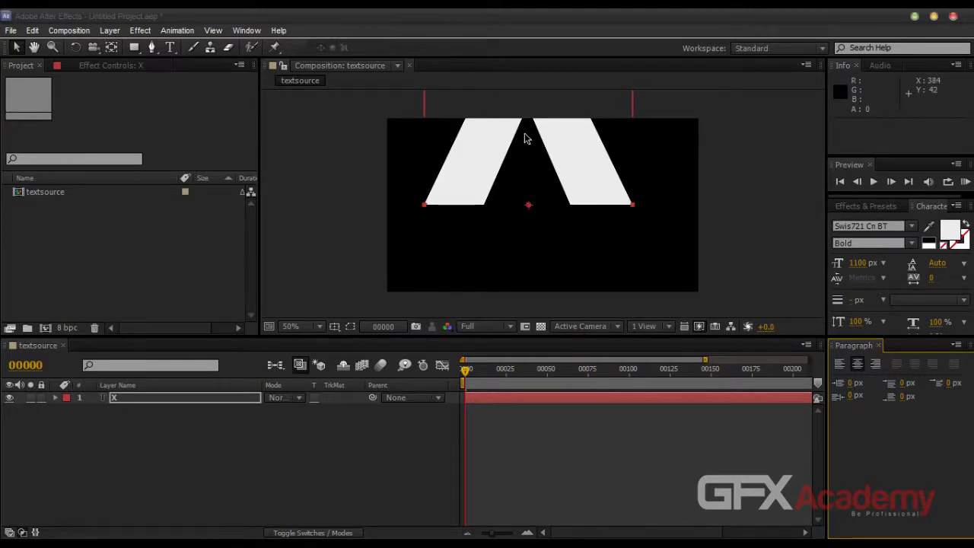
pyautogui.moveTo(524, 133); pyautogui.dragTo(532, 286)
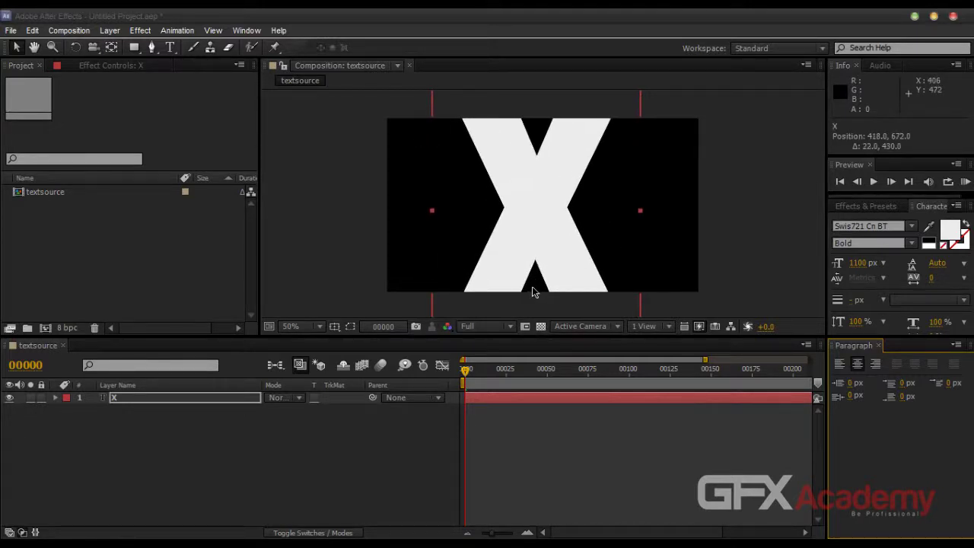
# Step: Reduce the X's font size to about 533 px and centre it in the frame at about position 408, 444
pyautogui.click(211, 397)
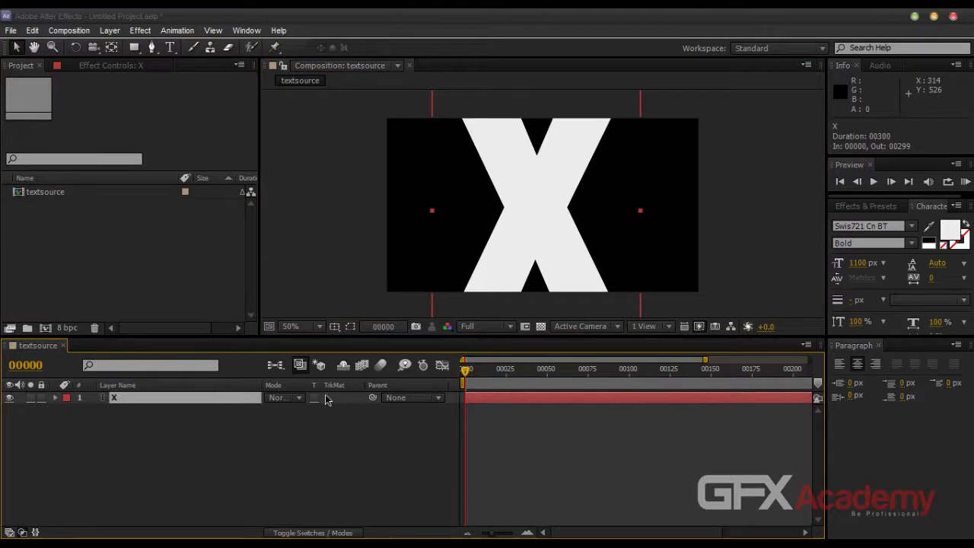
pyautogui.moveTo(857, 263); pyautogui.dragTo(541, 213)
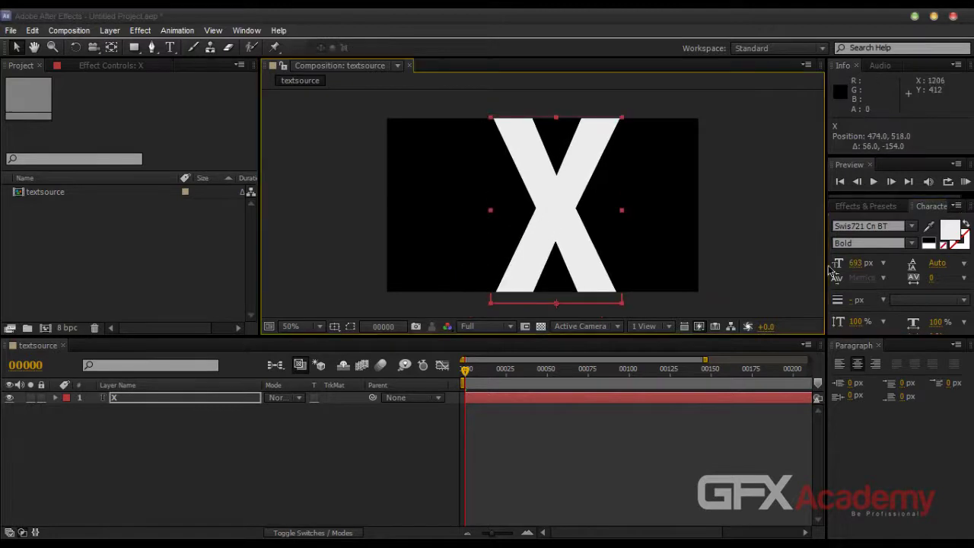
pyautogui.moveTo(856, 263); pyautogui.dragTo(787, 268)
pyautogui.moveTo(554, 243); pyautogui.dragTo(538, 224)
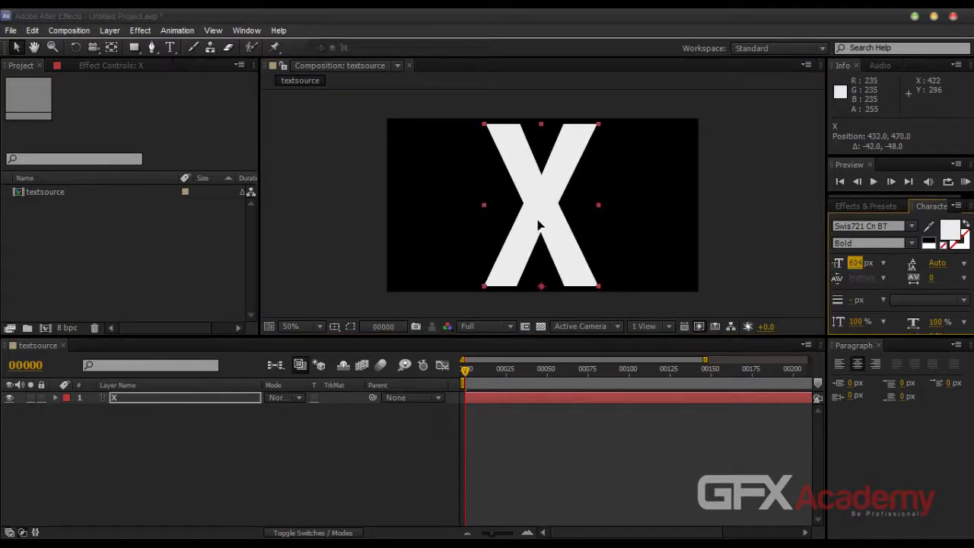
pyautogui.moveTo(855, 262); pyautogui.dragTo(746, 265)
pyautogui.moveTo(549, 233); pyautogui.dragTo(540, 222)
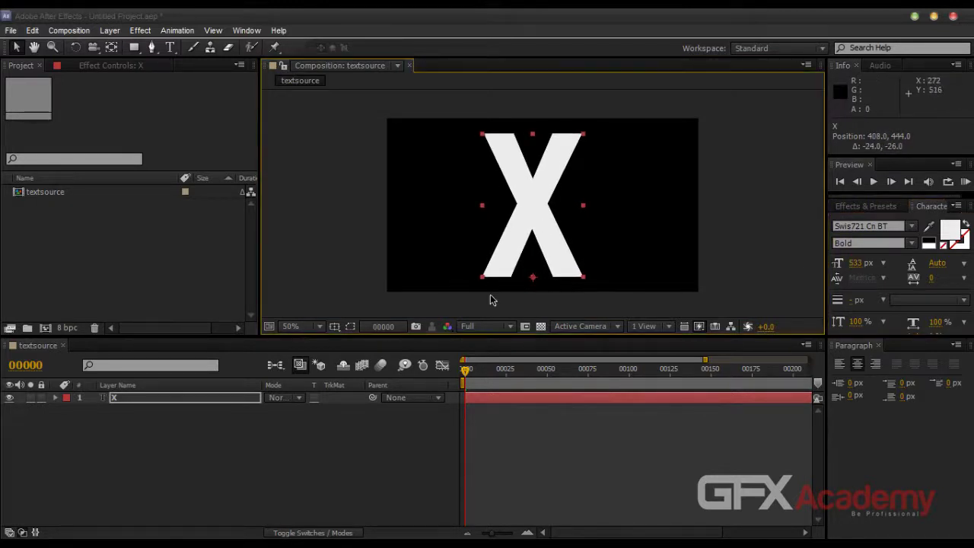
# Step: Enlarge the X text to 547 px and move its anchor point to the centre of the letter
pyautogui.click(348, 452)
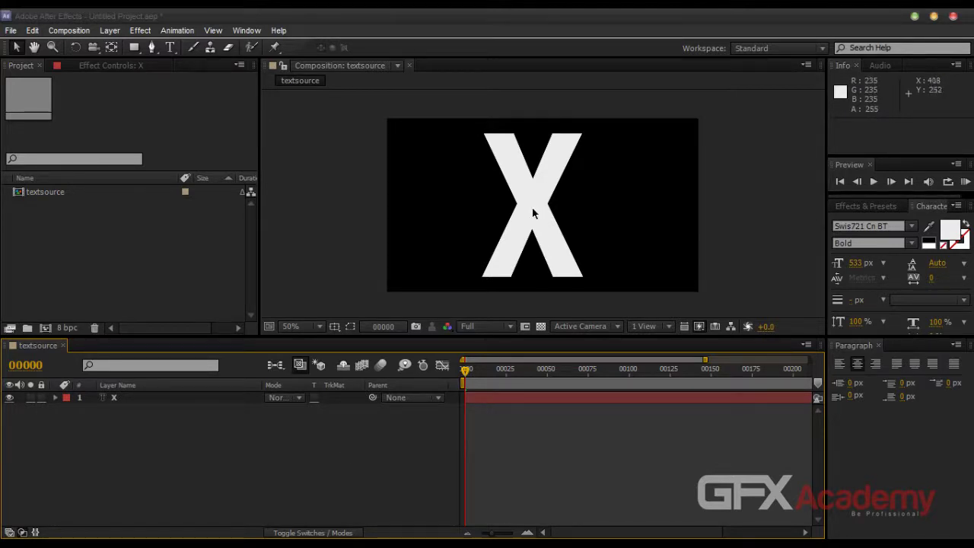
pyautogui.click(227, 397)
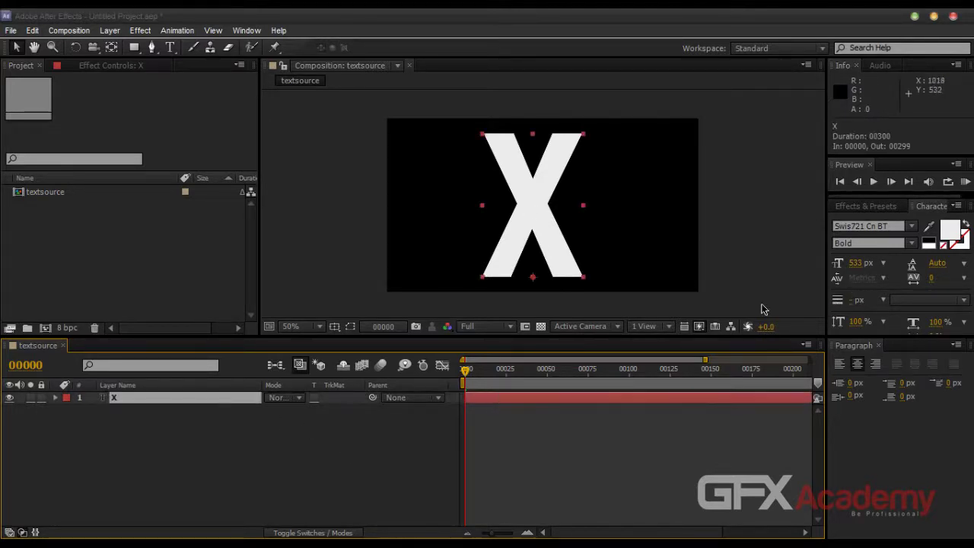
pyautogui.moveTo(860, 266)
pyautogui.mouseDown()
pyautogui.moveTo(846, 267)
pyautogui.moveTo(872, 271)
pyautogui.moveTo(815, 271)
pyautogui.moveTo(873, 274)
pyautogui.moveTo(871, 263)
pyautogui.mouseUp()
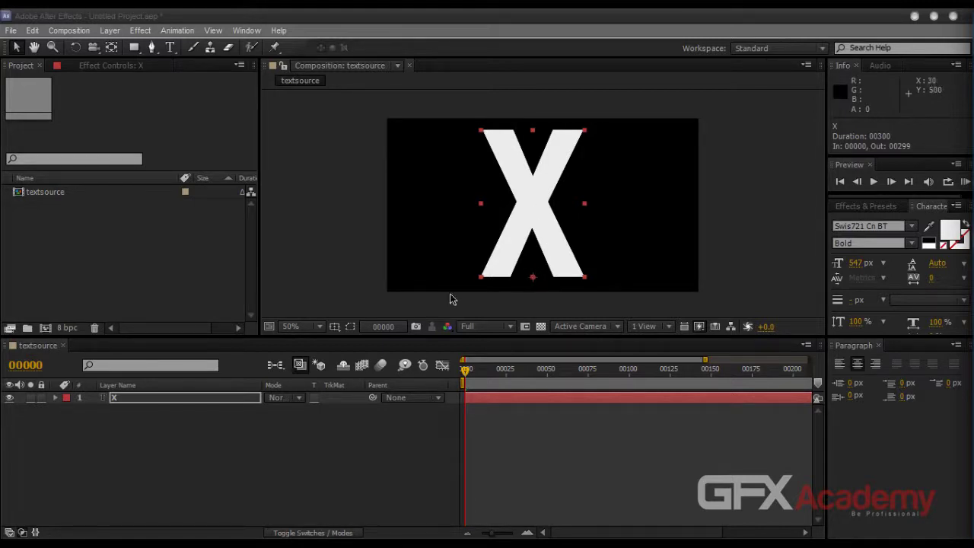
pyautogui.click(110, 48)
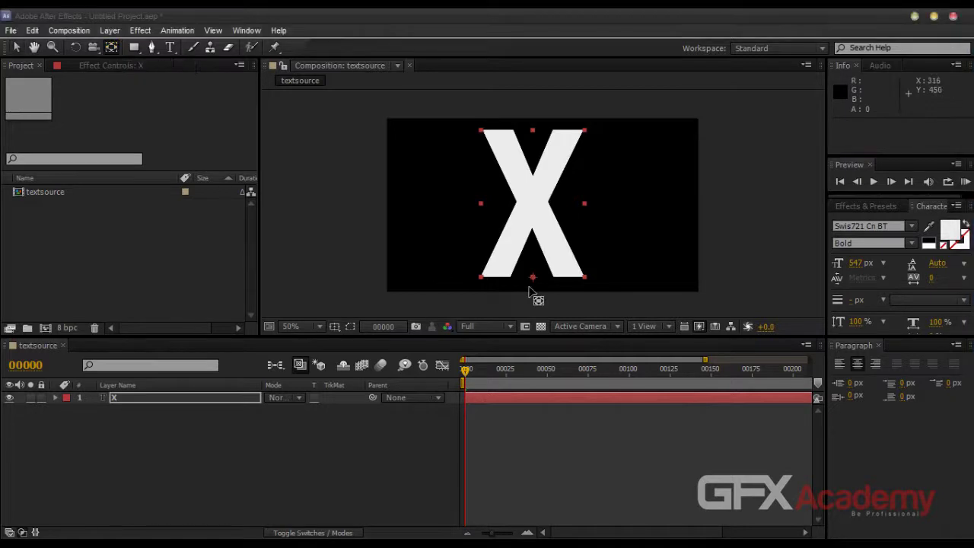
pyautogui.moveTo(533, 278); pyautogui.dragTo(533, 204)
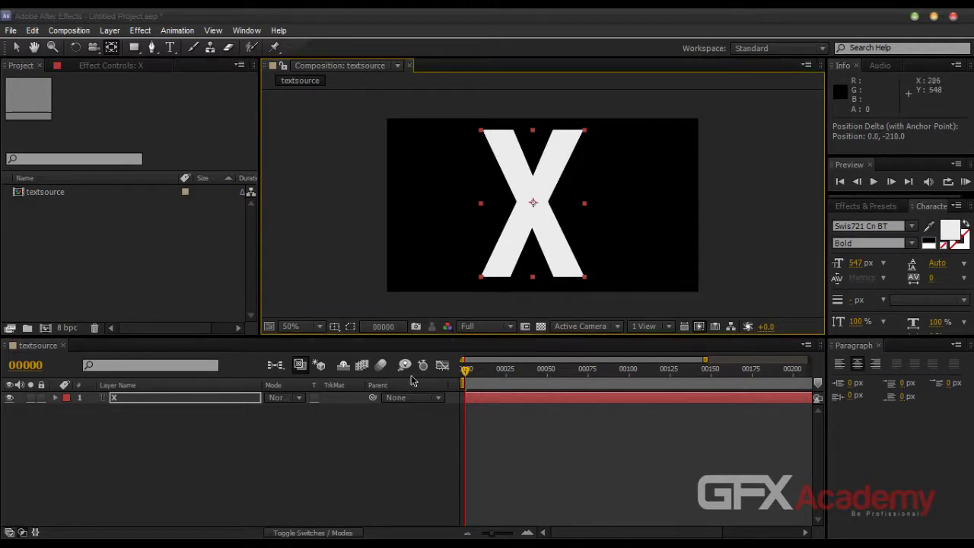
pyautogui.click(16, 47)
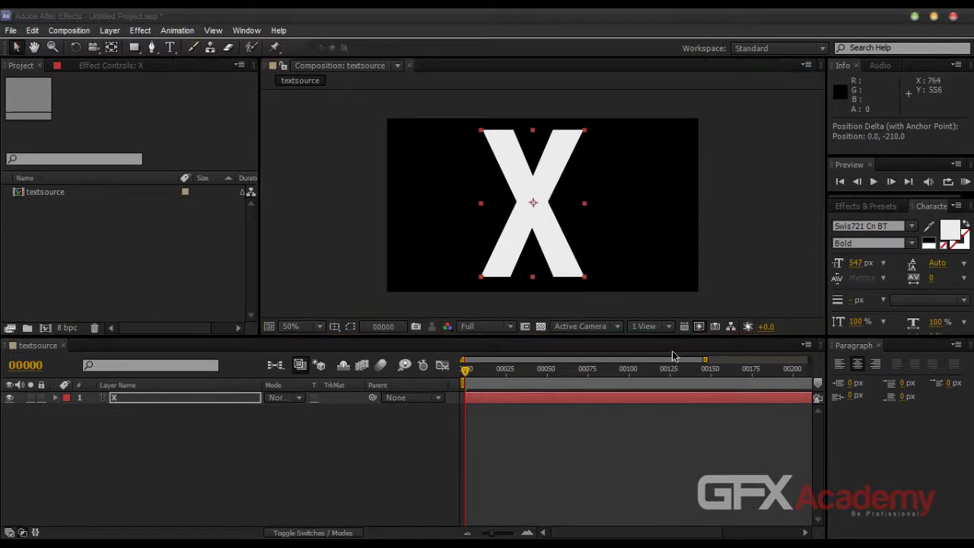
# Step: Increase the X's font size to 571 px and move the letter back to the middle of the frame
pyautogui.moveTo(854, 268); pyautogui.dragTo(876, 268)
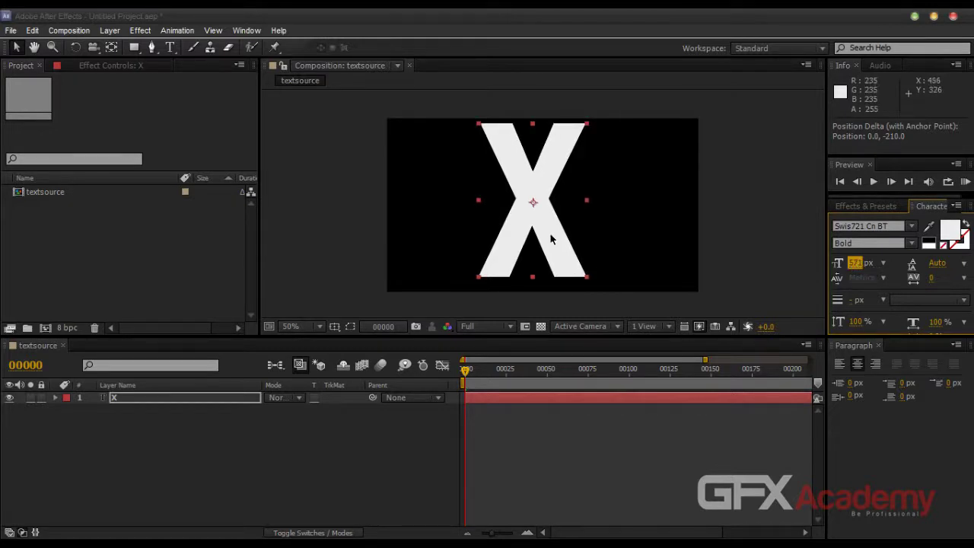
pyautogui.moveTo(549, 232); pyautogui.dragTo(545, 217)
pyautogui.click(311, 467)
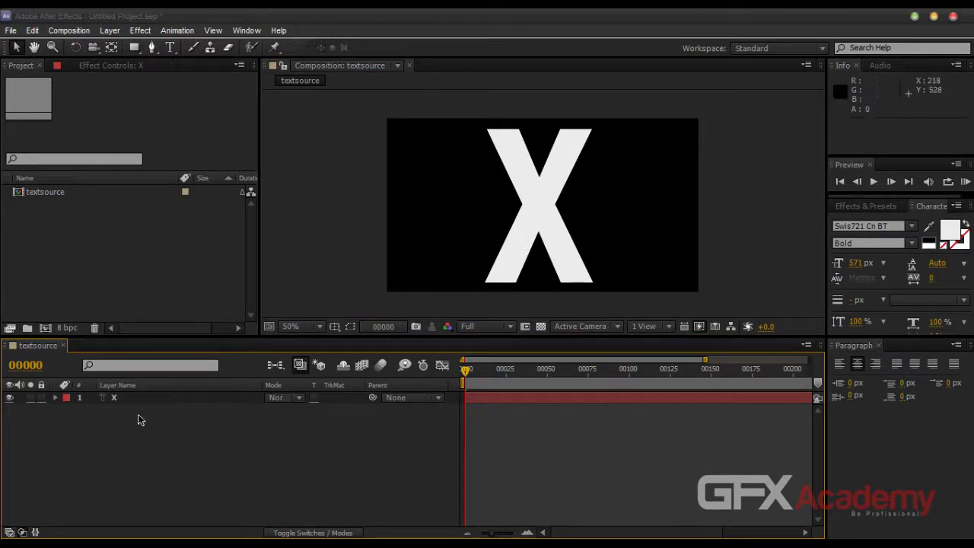
# Step: Apply a Gradient Overlay layer style to the X text layer and enlarge the timeline area to show its properties
pyautogui.click(165, 401)
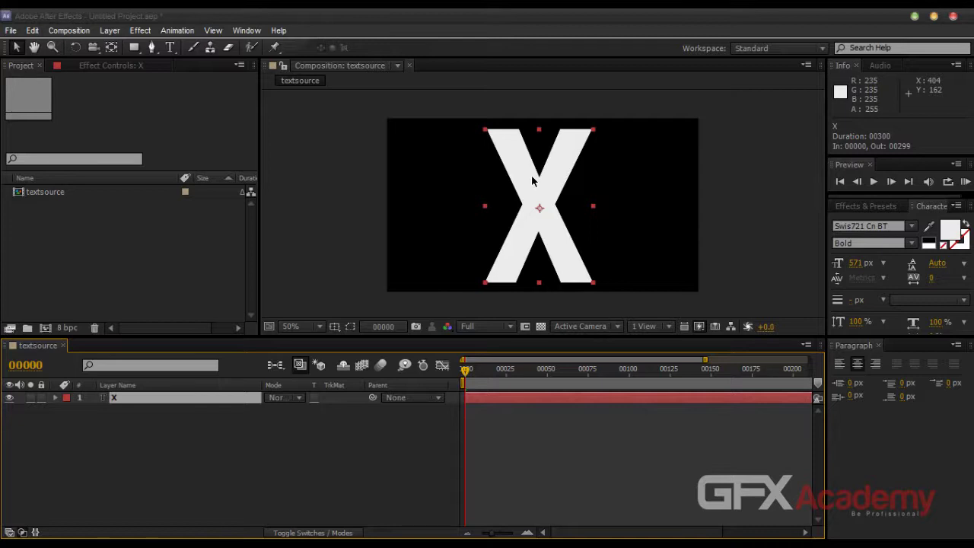
pyautogui.click(105, 34)
pyautogui.moveTo(197, 38)
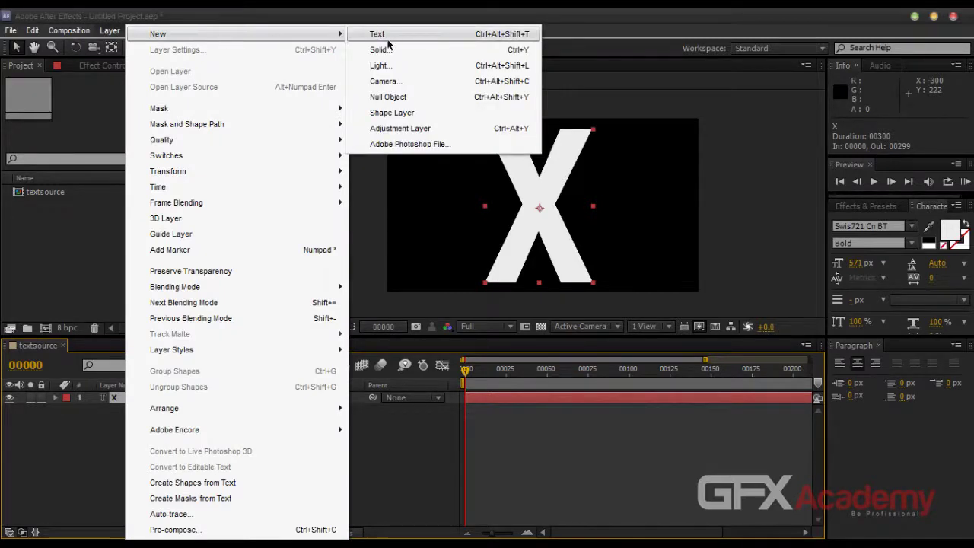
pyautogui.moveTo(261, 354)
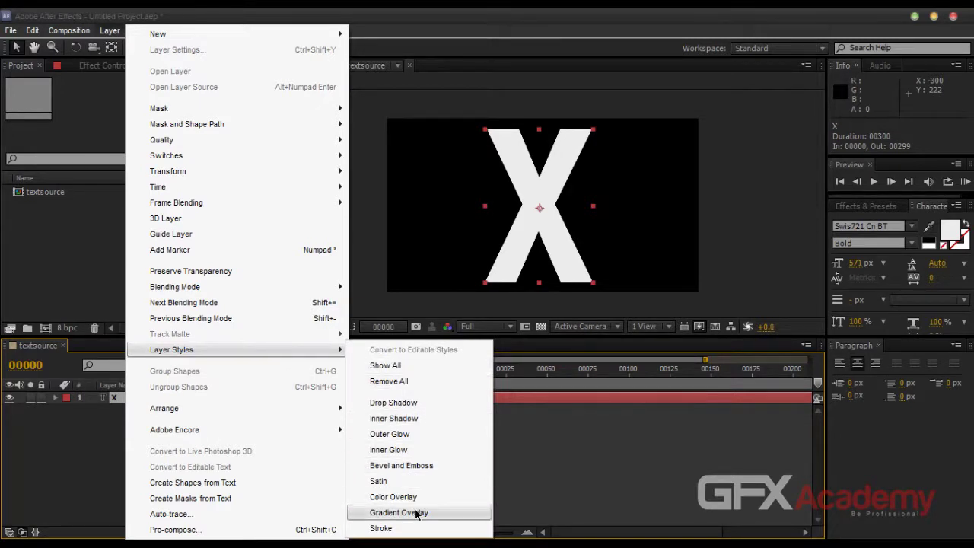
pyautogui.click(392, 513)
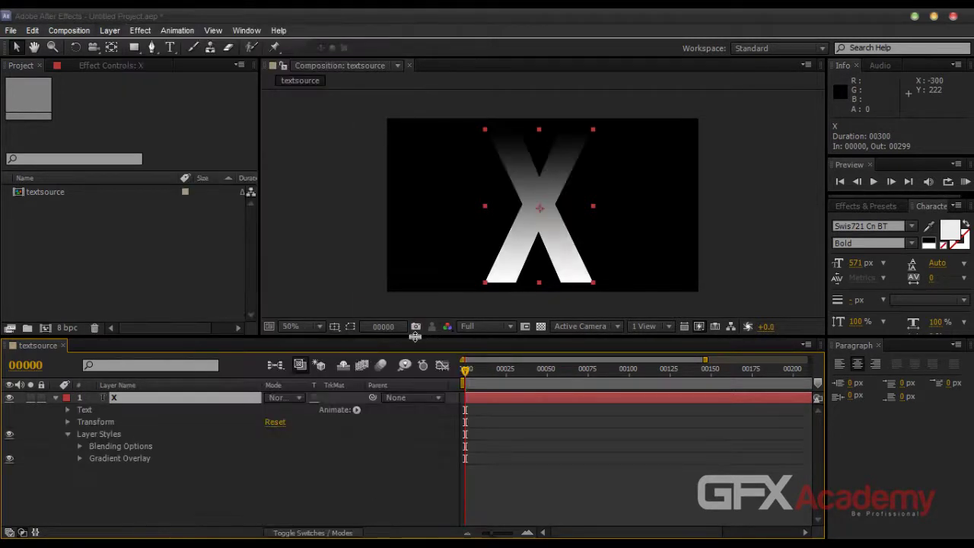
pyautogui.moveTo(414, 336); pyautogui.dragTo(405, 290)
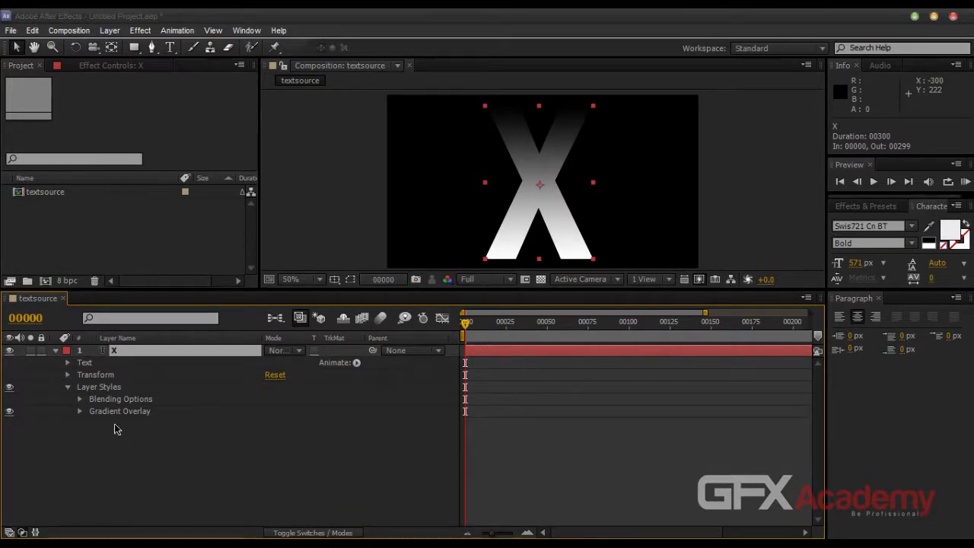
# Step: Open the Gradient Overlay's colours for editing and set the stop at 0% to burnt orange A03E13
pyautogui.click(80, 411)
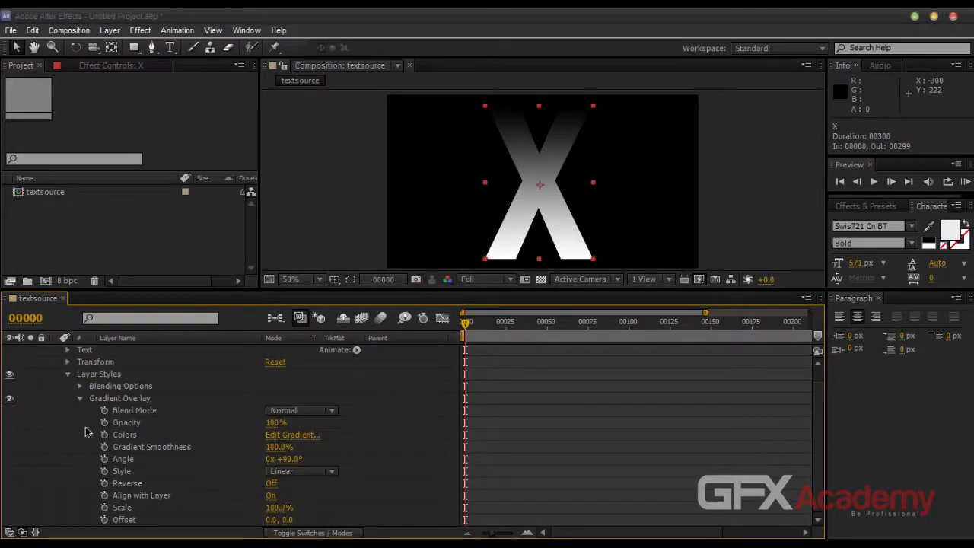
pyautogui.click(289, 436)
pyautogui.moveTo(654, 162); pyautogui.dragTo(150, 138)
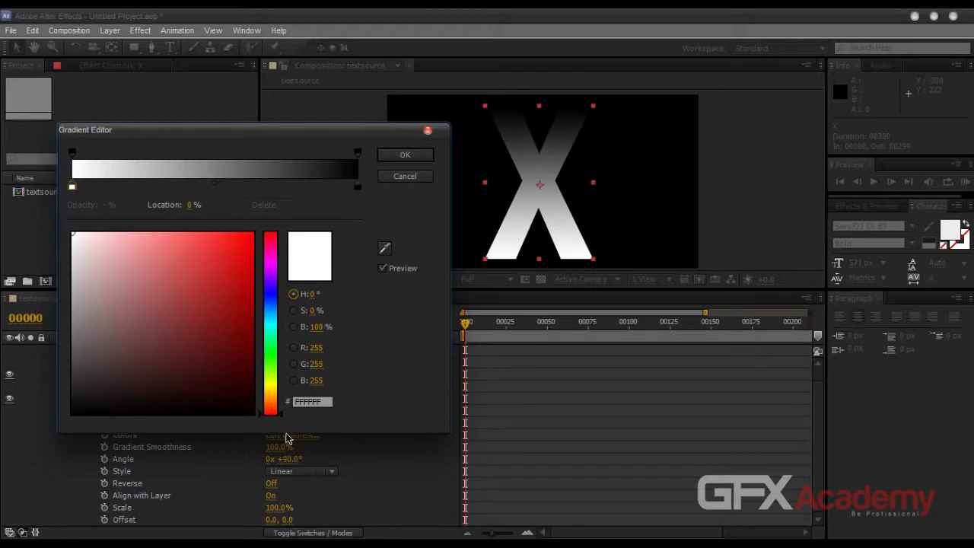
pyautogui.click(272, 403)
pyautogui.moveTo(272, 402); pyautogui.dragTo(271, 409)
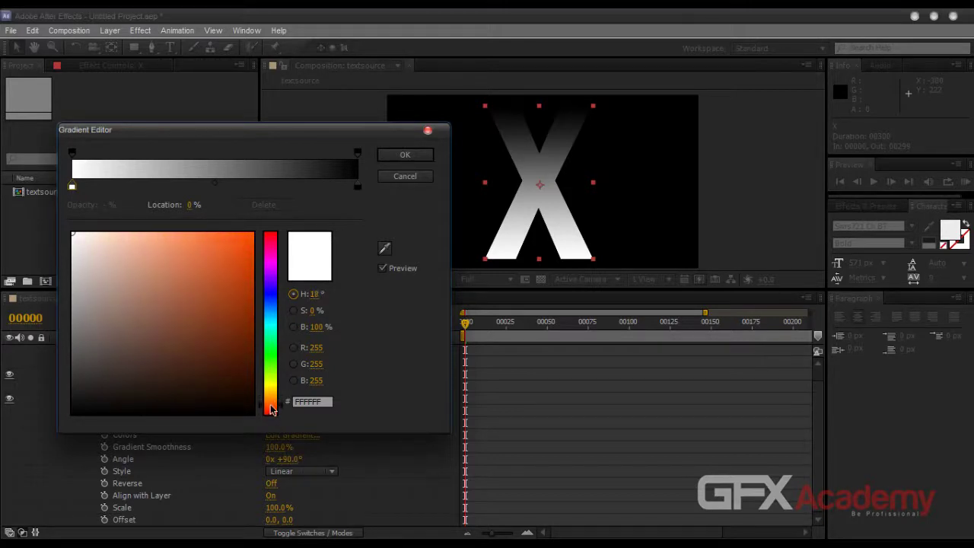
pyautogui.click(232, 302)
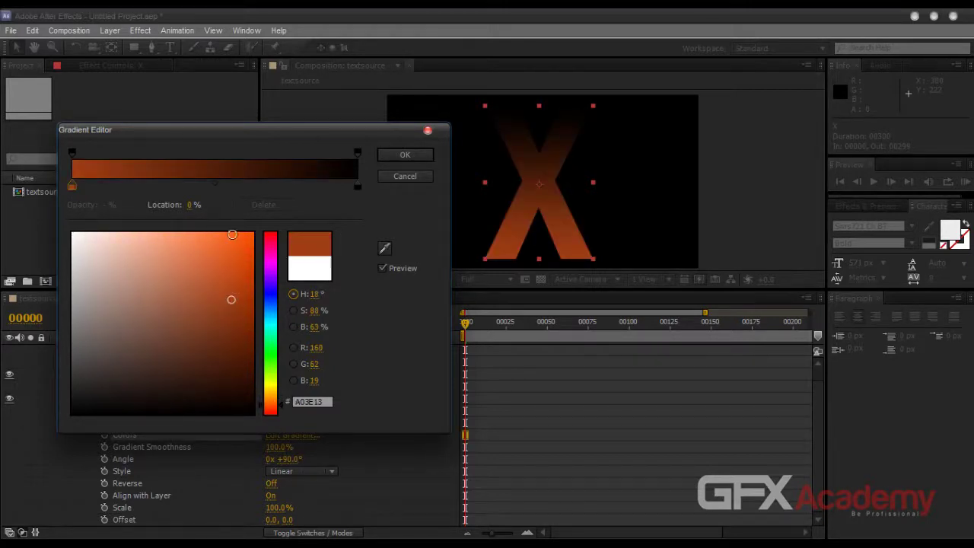
# Step: Add a gradient colour stop at 4.7% in dark red 3D0000 and set the 0% stop to red A01313
pyautogui.click(83, 188)
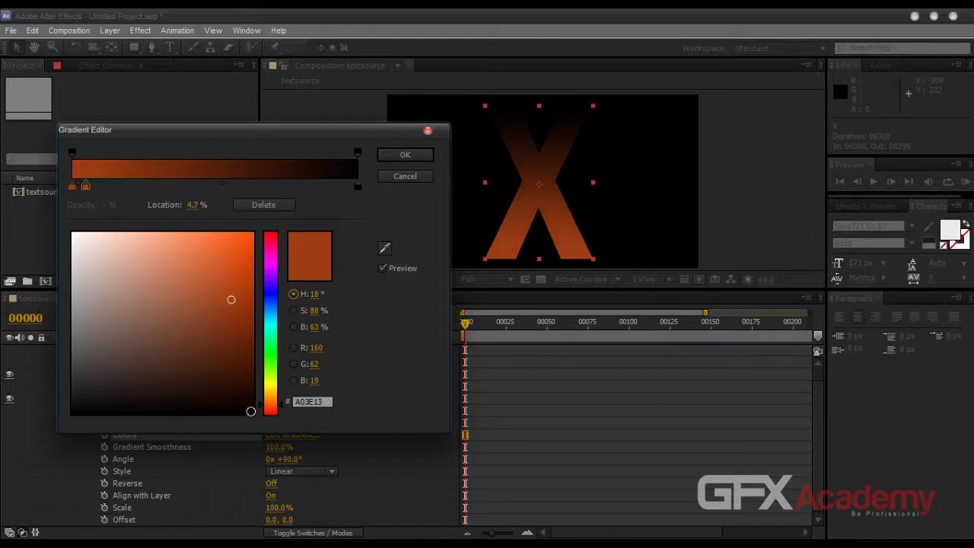
pyautogui.click(269, 416)
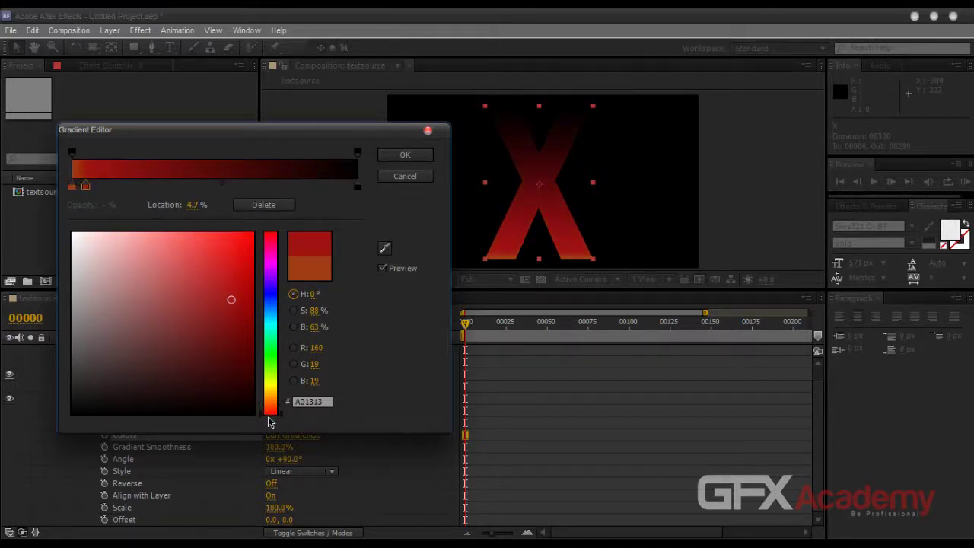
pyautogui.click(72, 187)
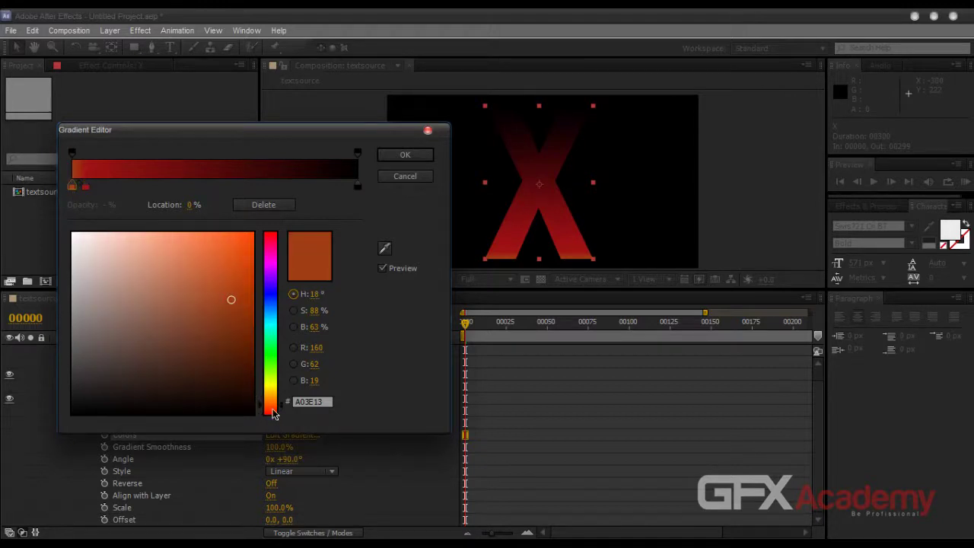
pyautogui.moveTo(271, 404); pyautogui.dragTo(266, 234)
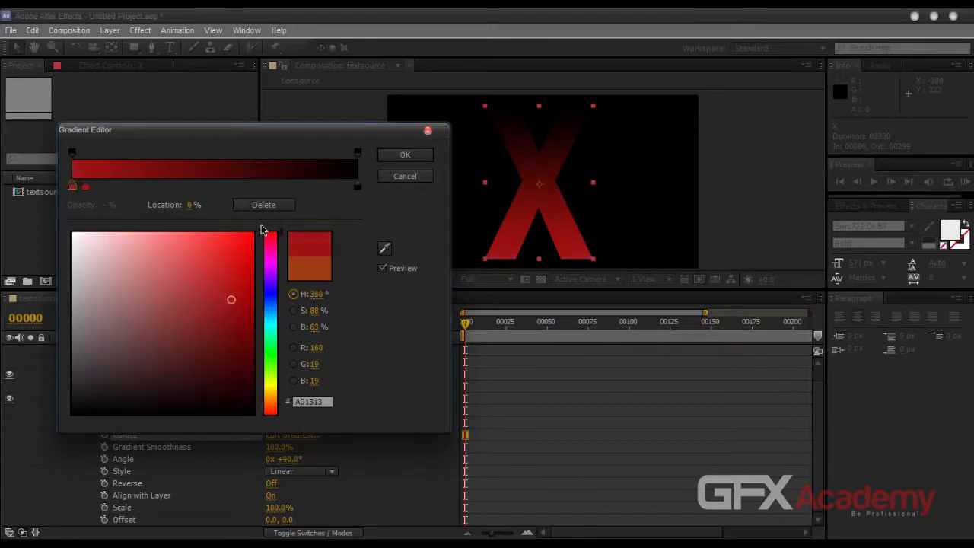
pyautogui.click(84, 187)
pyautogui.click(256, 377)
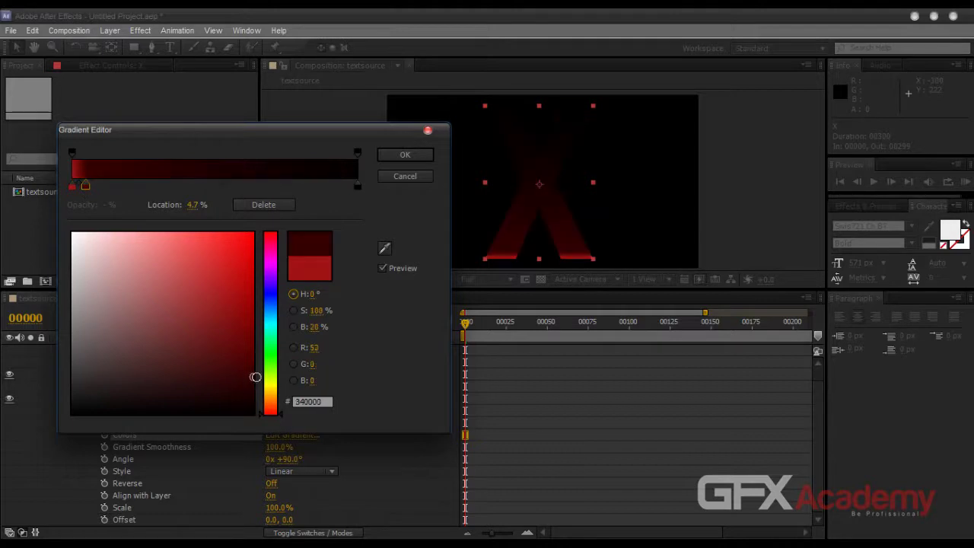
pyautogui.moveTo(257, 377); pyautogui.dragTo(260, 370)
# Step: Add a colour stop at 46.3% in red 871206 and set the 100% end stop to bright orange FF5400
pyautogui.click(204, 187)
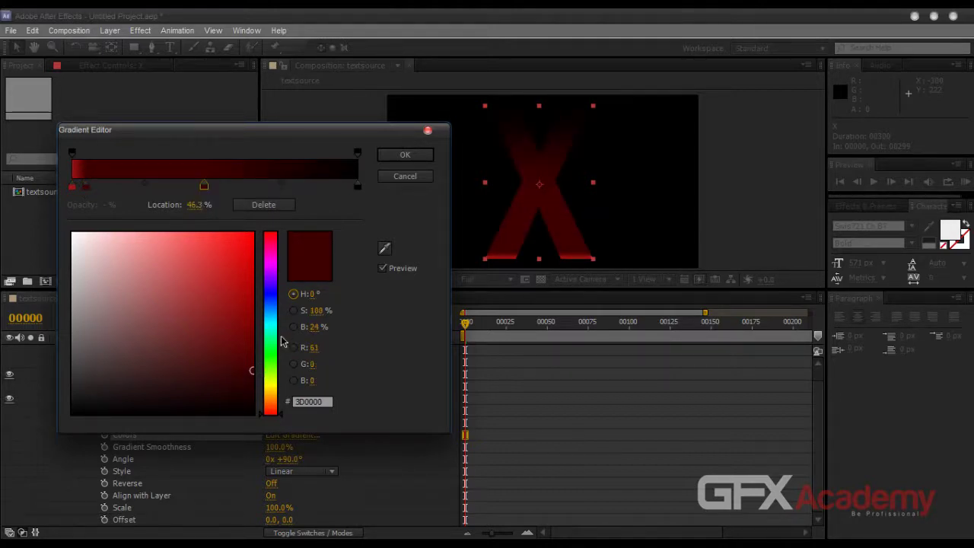
pyautogui.moveTo(271, 412)
pyautogui.mouseDown()
pyautogui.moveTo(271, 397)
pyautogui.moveTo(271, 415)
pyautogui.mouseUp()
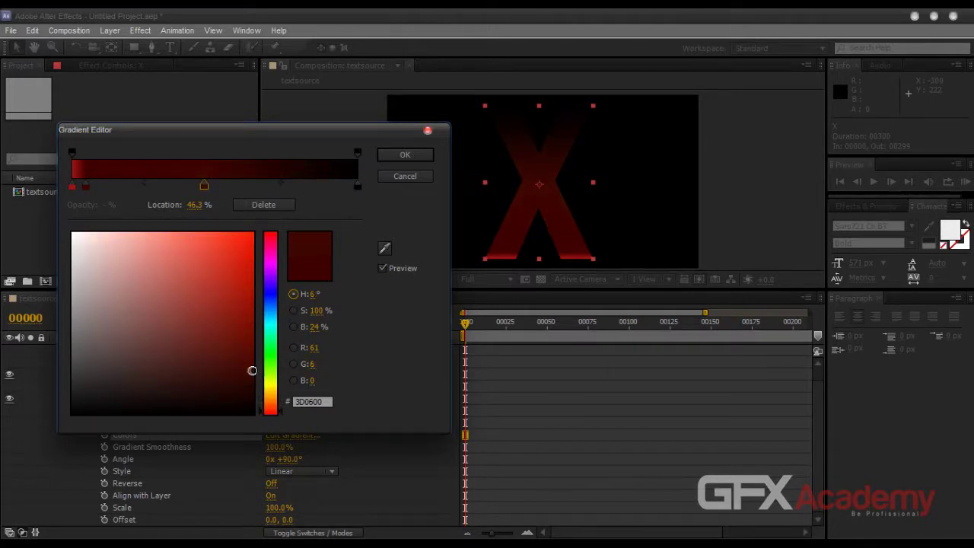
pyautogui.moveTo(251, 371); pyautogui.dragTo(245, 317)
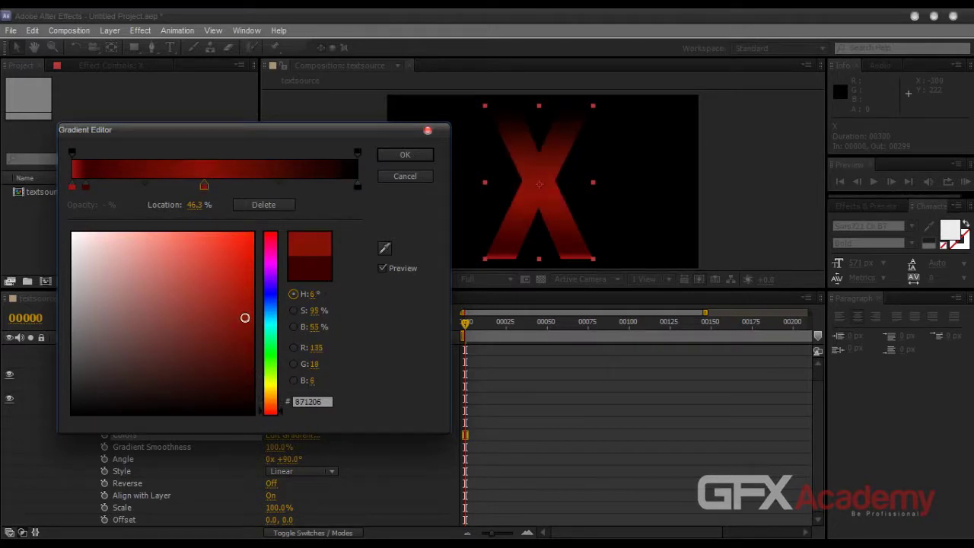
pyautogui.click(357, 185)
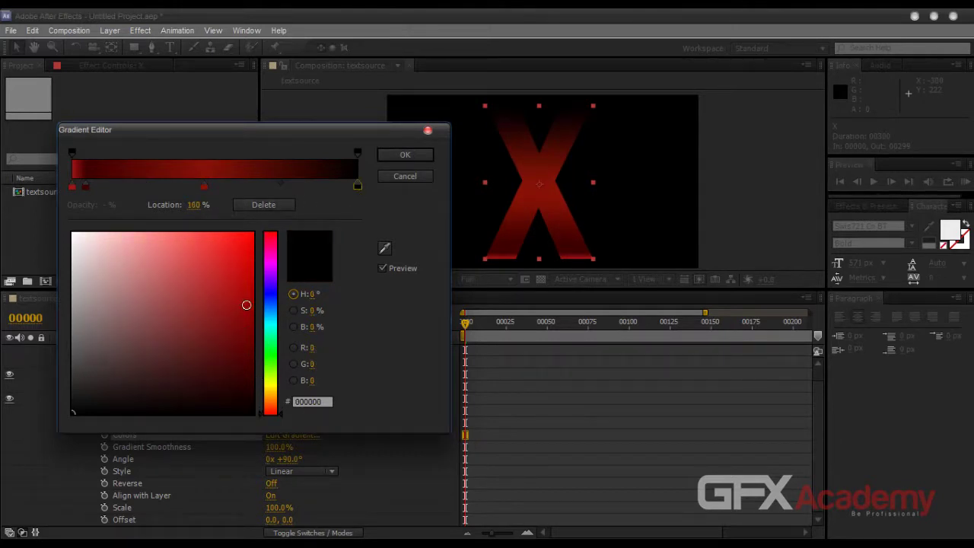
pyautogui.moveTo(246, 304); pyautogui.dragTo(253, 233)
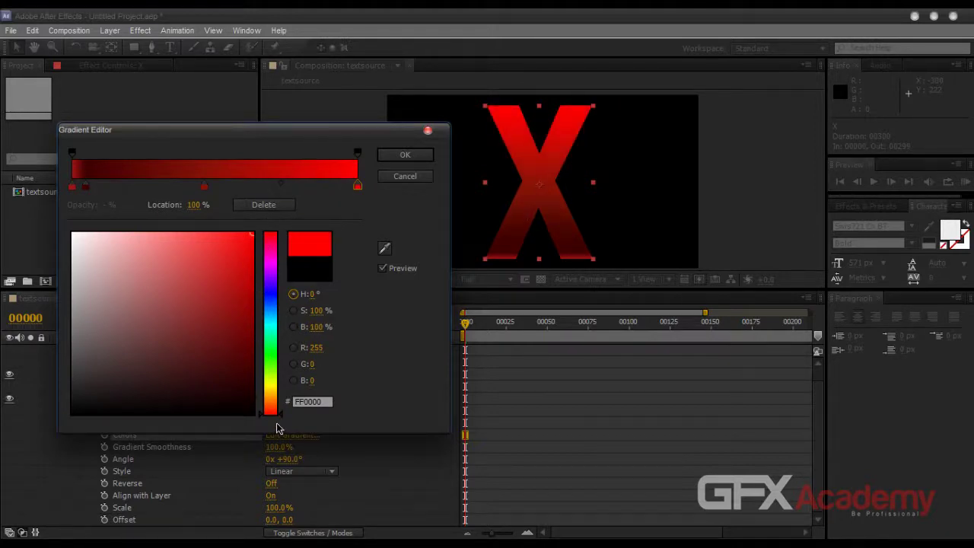
pyautogui.moveTo(275, 413); pyautogui.dragTo(279, 396)
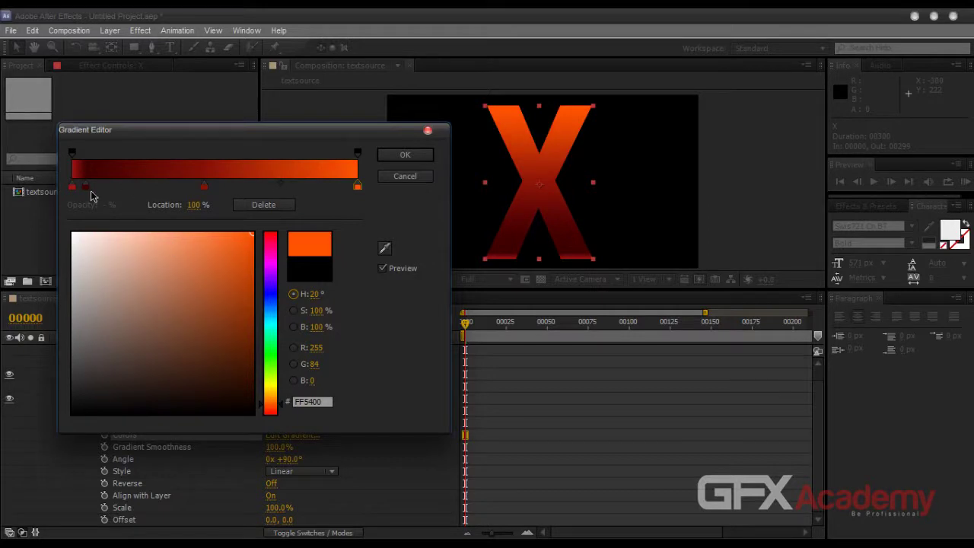
# Step: Set the 0% stop to burnt orange A03813 and darken the 46.3% stop to deep red 690B01
pyautogui.click(85, 185)
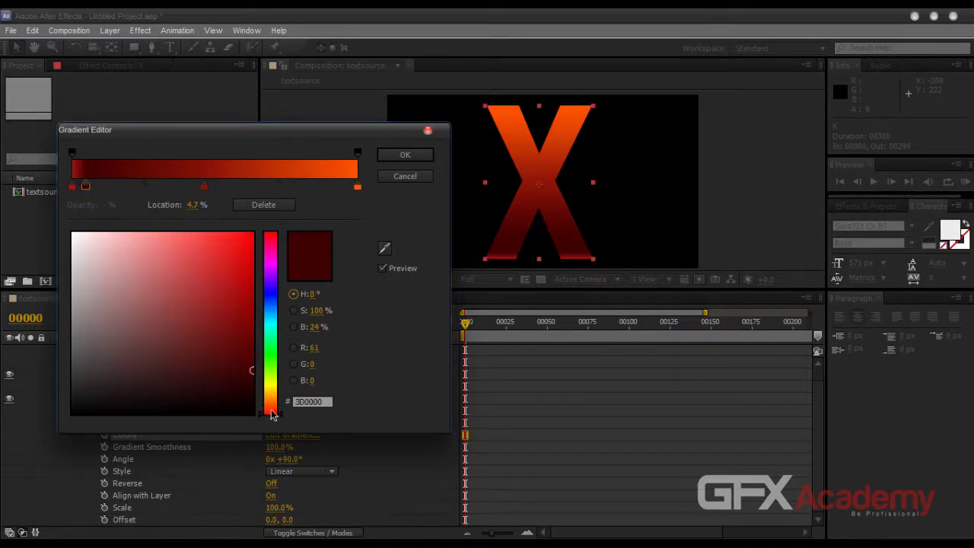
pyautogui.click(73, 186)
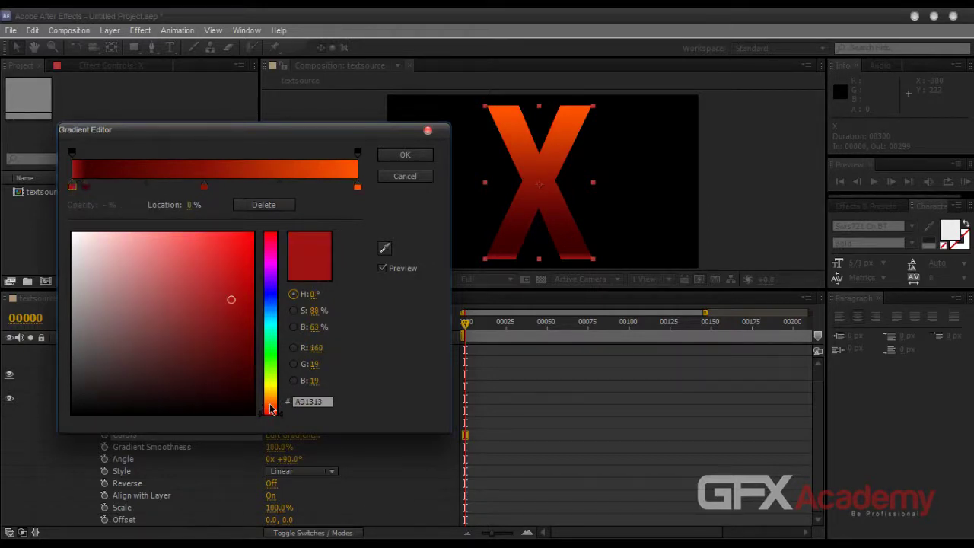
pyautogui.moveTo(270, 410)
pyautogui.mouseDown()
pyautogui.moveTo(270, 398)
pyautogui.moveTo(266, 411)
pyautogui.mouseUp()
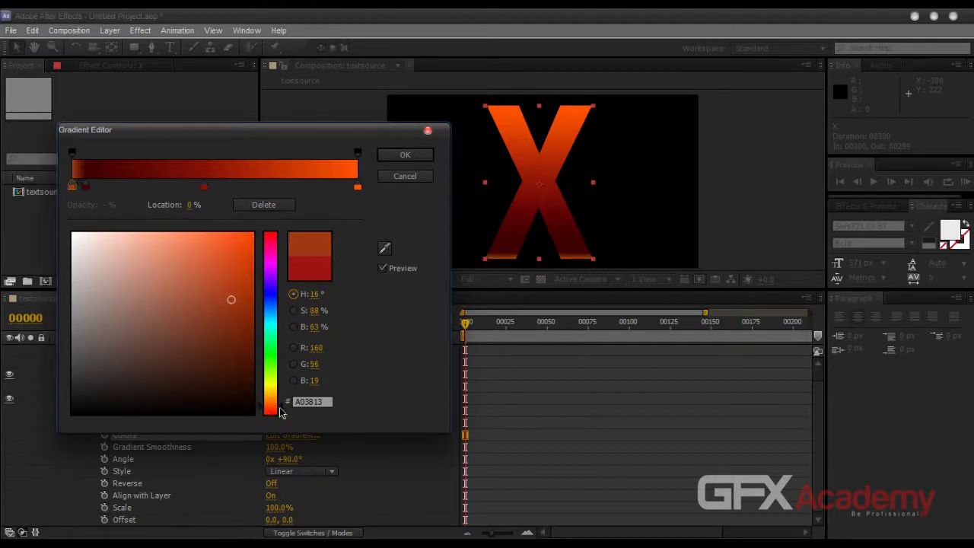
pyautogui.click(206, 190)
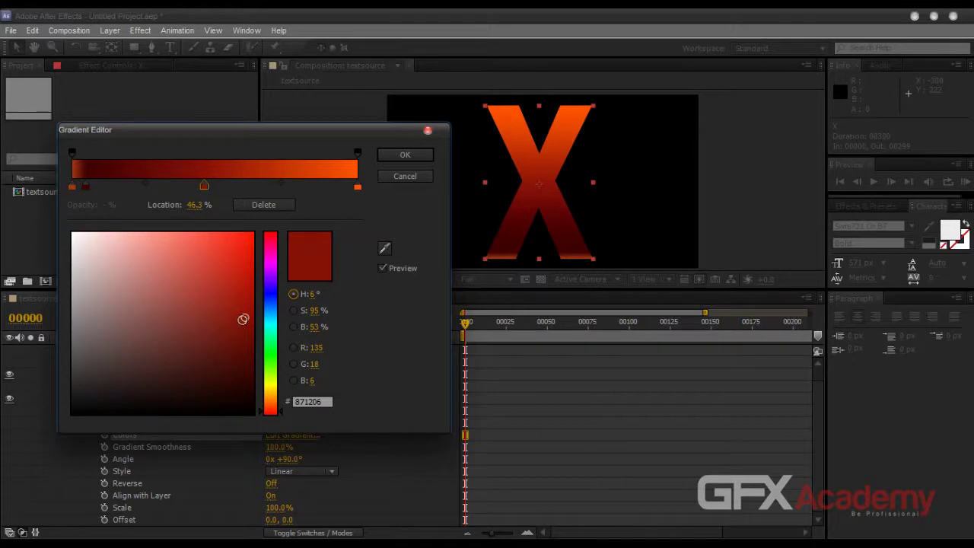
pyautogui.moveTo(244, 317); pyautogui.dragTo(252, 339)
# Step: Add a colour stop at 72.8% in red A81000 and accept the edited gradient
pyautogui.moveTo(204, 185); pyautogui.dragTo(279, 204)
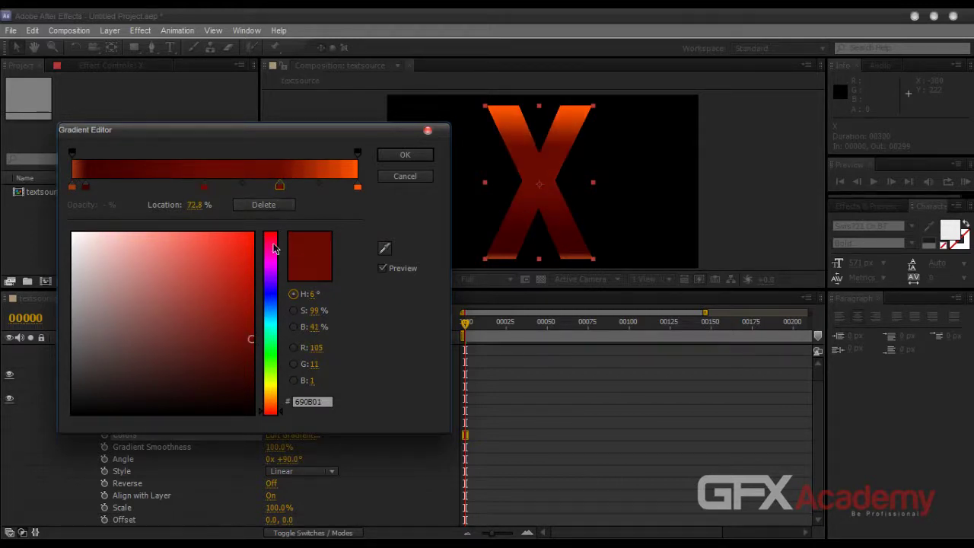
pyautogui.moveTo(249, 340)
pyautogui.mouseDown()
pyautogui.moveTo(254, 314)
pyautogui.moveTo(255, 357)
pyautogui.moveTo(252, 294)
pyautogui.mouseUp()
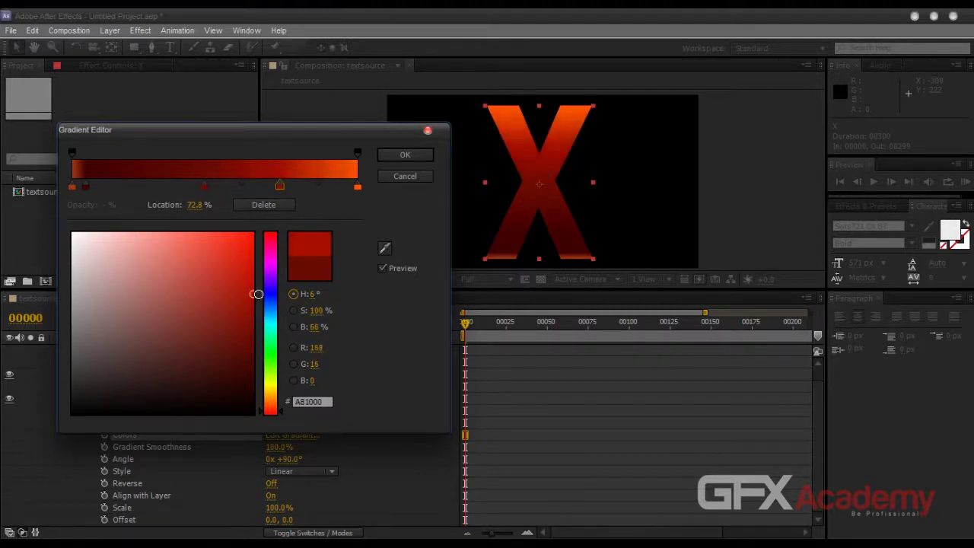
pyautogui.click(405, 156)
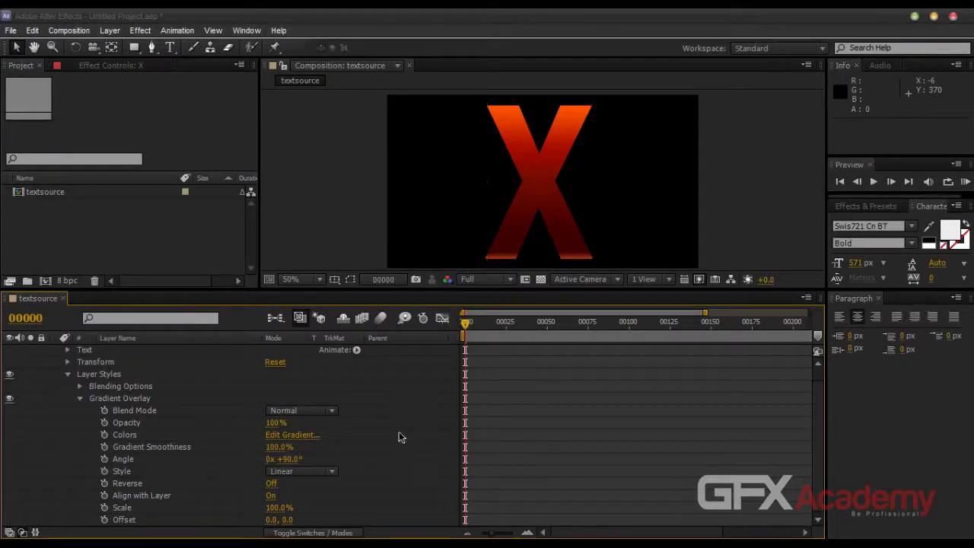
# Step: Add a Bevel and Emboss layer style to the X text layer
pyautogui.scroll(1, 399, 431)
pyautogui.click(69, 387)
pyautogui.click(125, 351)
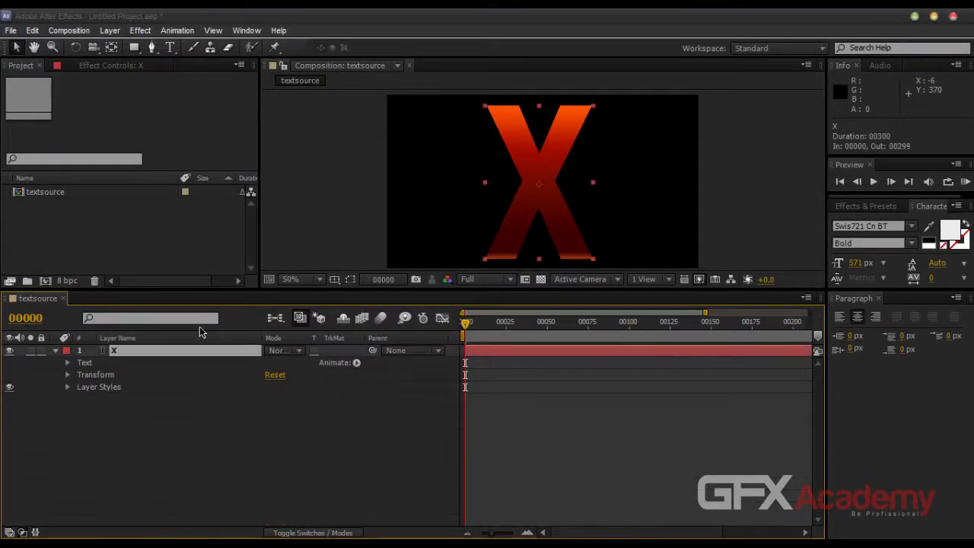
pyautogui.click(110, 31)
pyautogui.moveTo(235, 351)
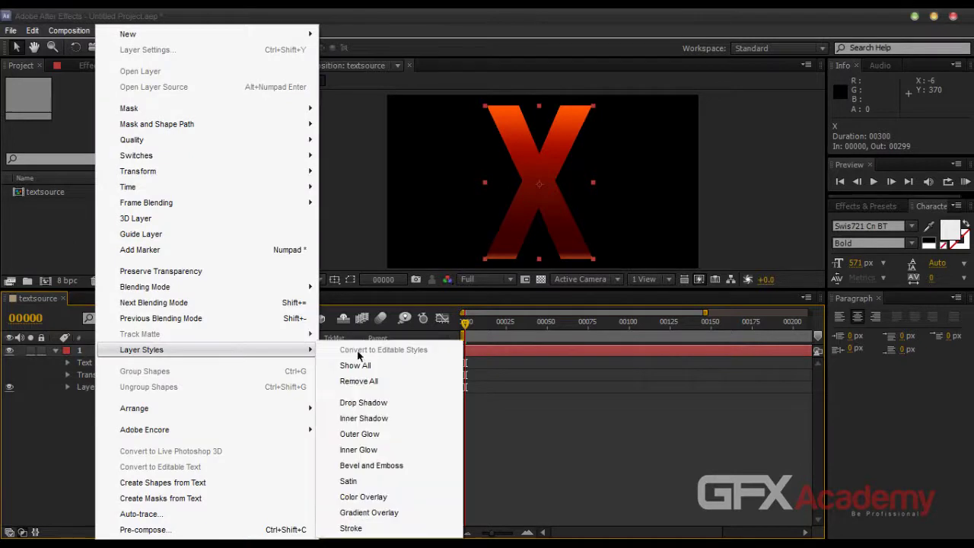
pyautogui.click(364, 465)
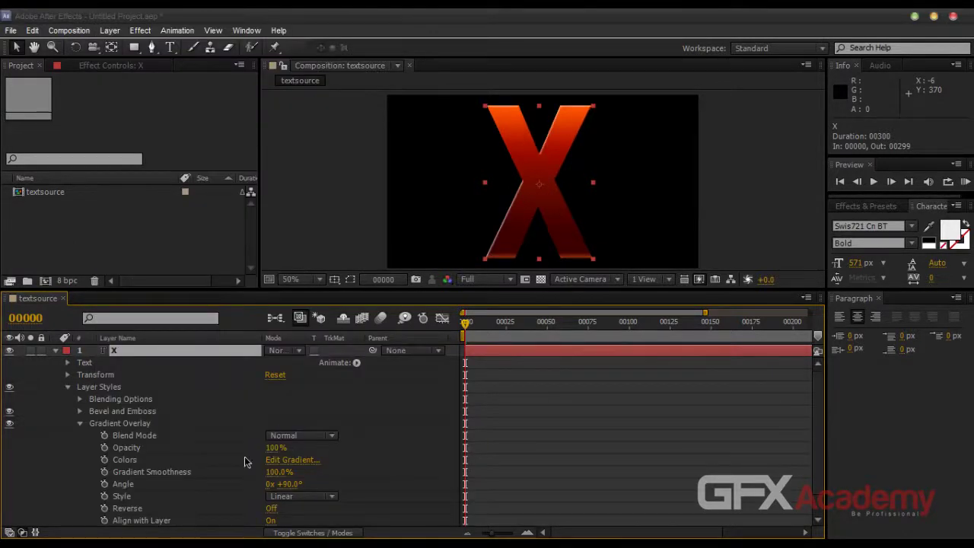
# Step: Set the depth of the X layer's Bevel and Emboss style to 1000%
pyautogui.click(81, 414)
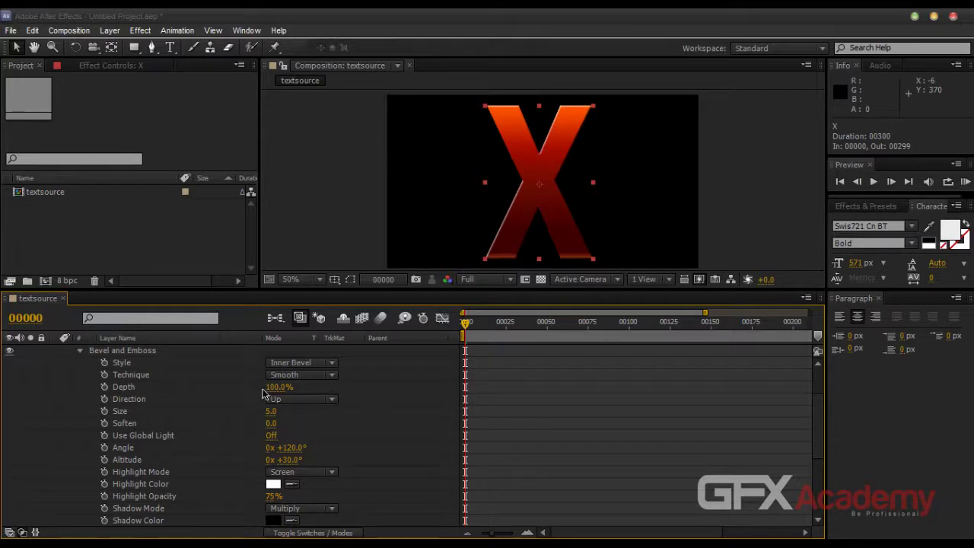
pyautogui.click(441, 237)
pyautogui.press('.')
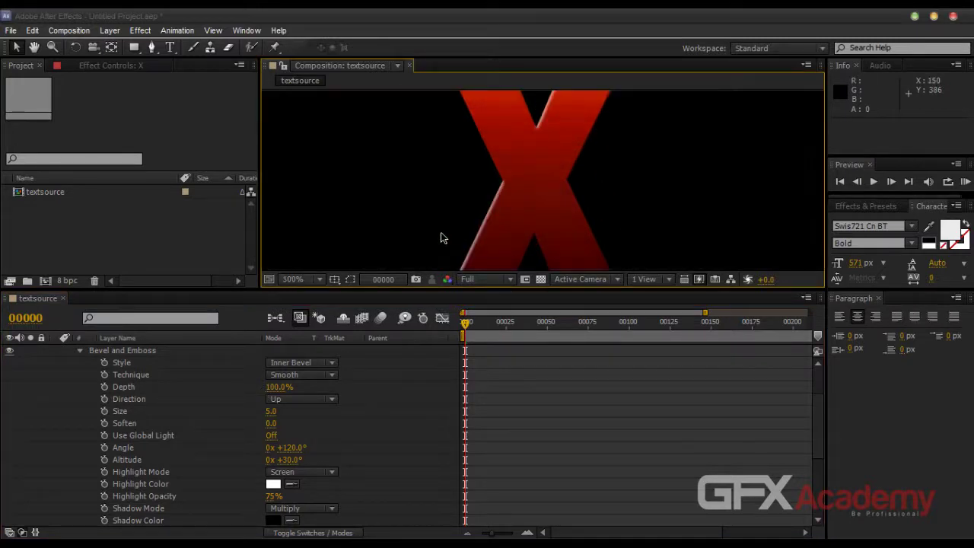
pyautogui.moveTo(273, 386); pyautogui.dragTo(691, 370)
pyautogui.moveTo(799, 363); pyautogui.dragTo(968, 353)
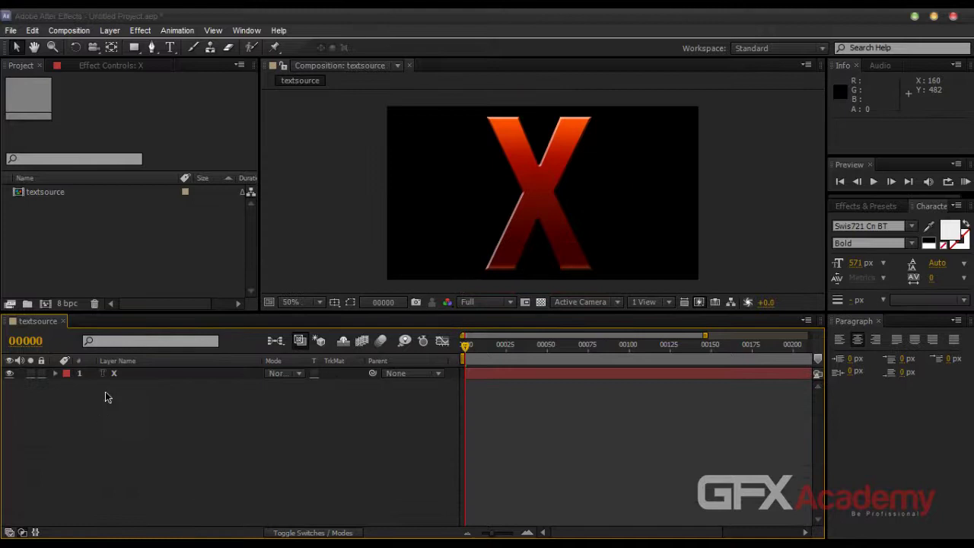
# Step: Set the size of the X layer's Bevel and Emboss style to 2.0
pyautogui.click(112, 373)
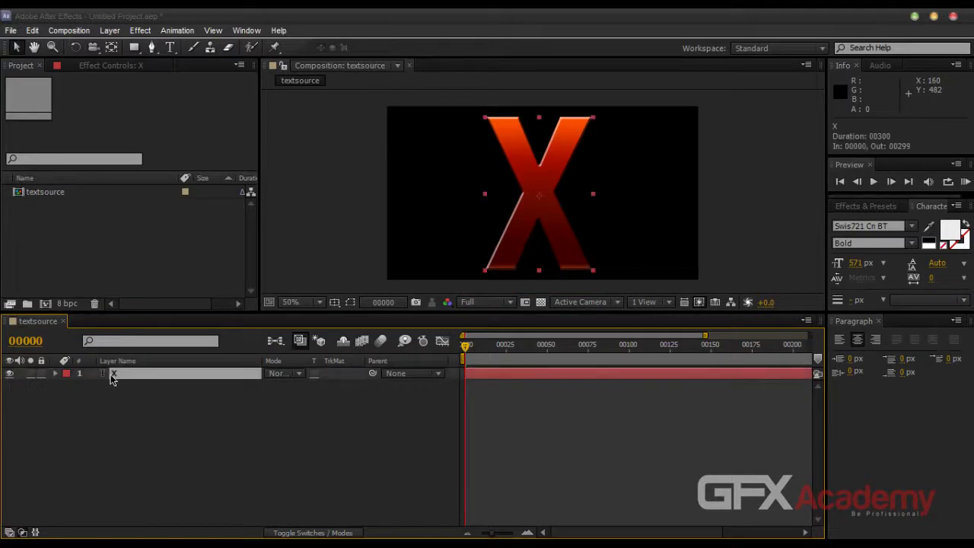
pyautogui.click(58, 375)
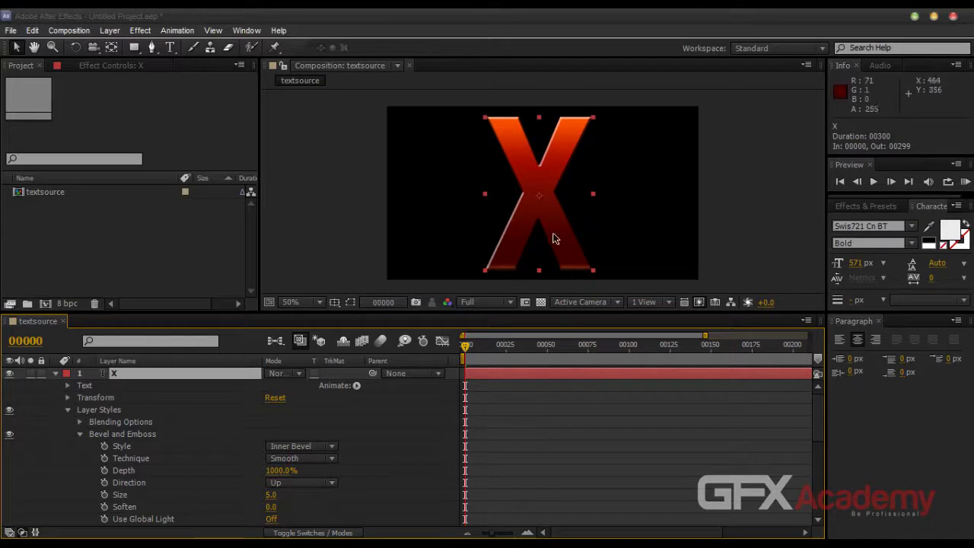
pyautogui.press('.')
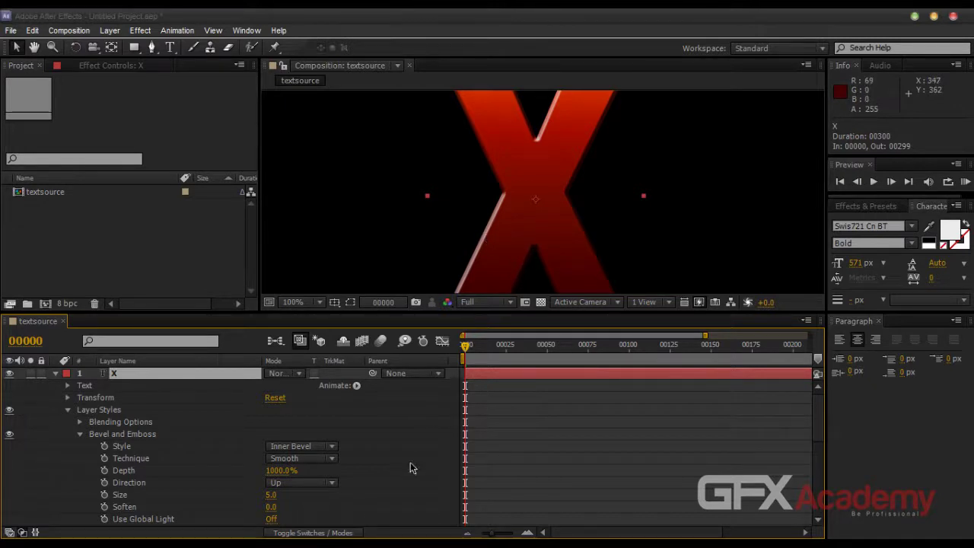
pyautogui.click(271, 495)
pyautogui.write('2')
pyautogui.press('Return')
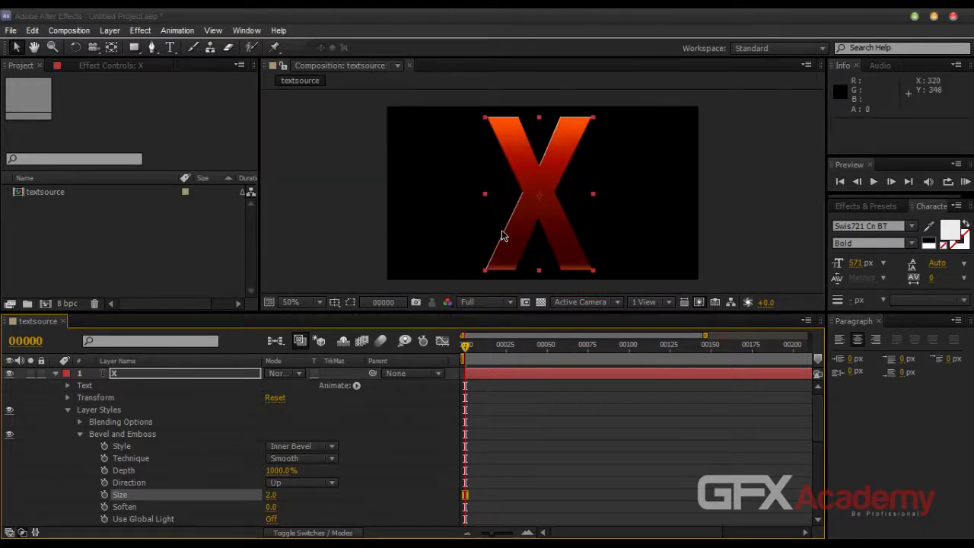
pyautogui.scroll(-3, 580, 261)
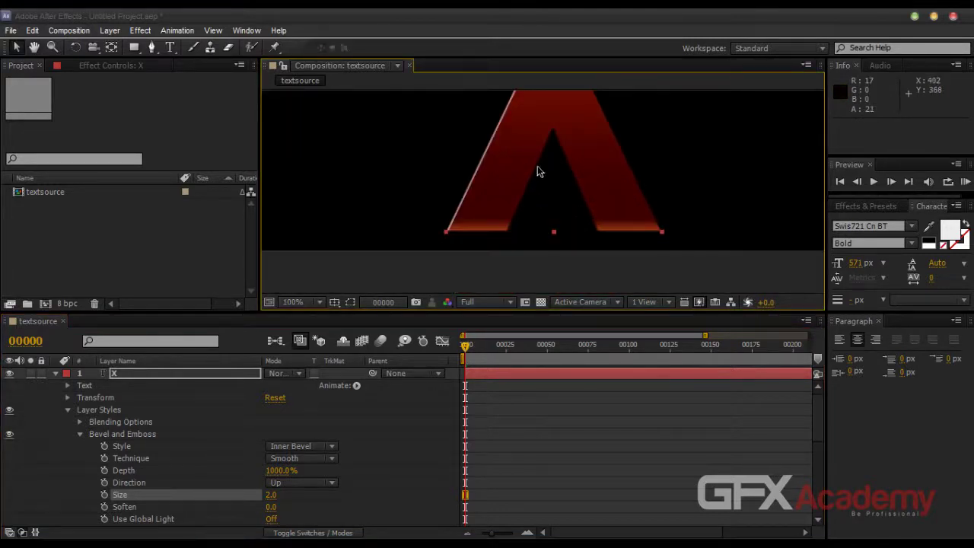
pyautogui.scroll(2, 541, 172)
pyautogui.click(353, 481)
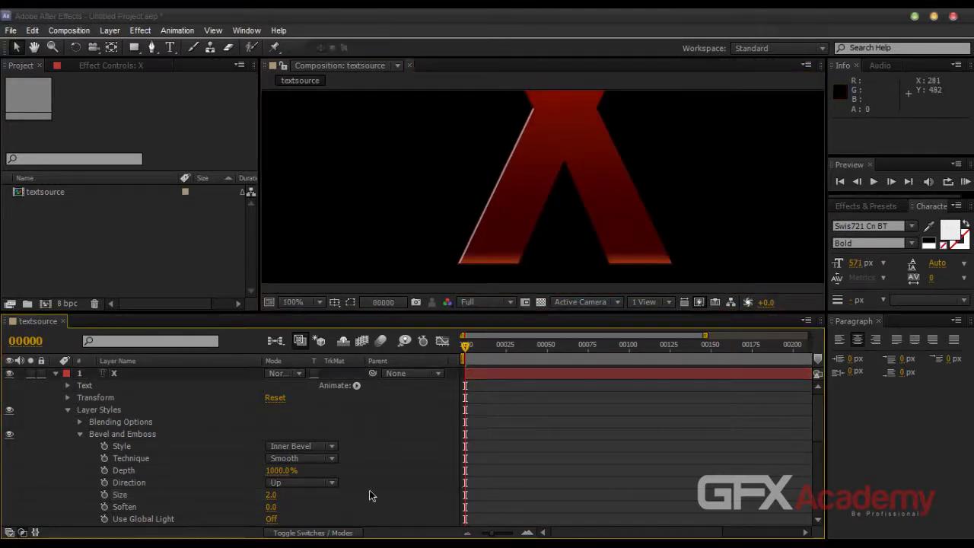
# Step: Set the Bevel and Emboss soften value to 0.5 and its size to 3.0
pyautogui.scroll(2, 491, 224)
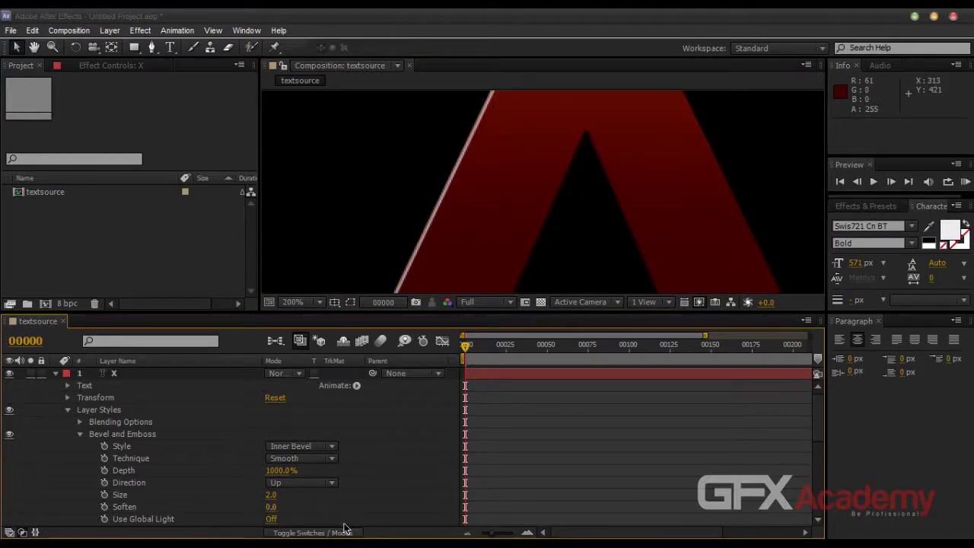
pyautogui.click(269, 508)
pyautogui.write('.5')
pyautogui.press('Return')
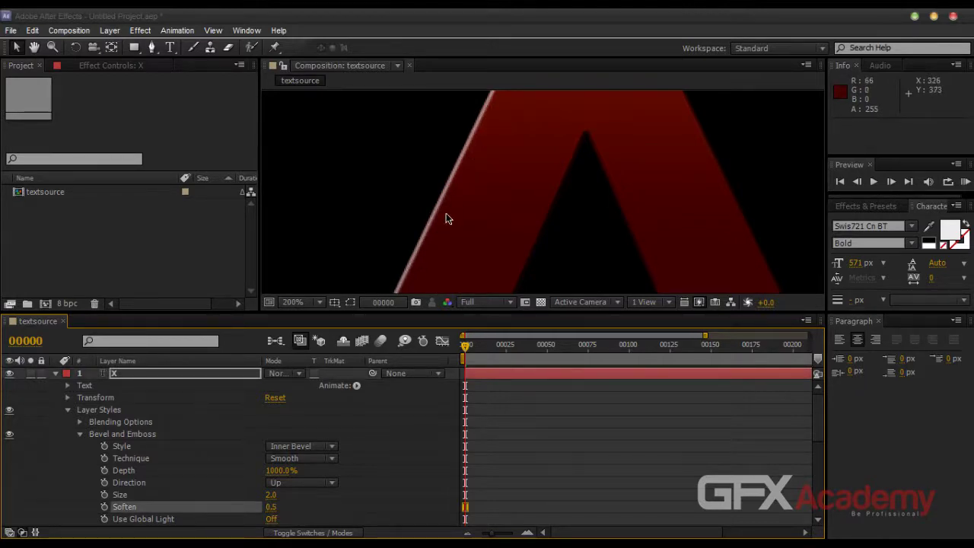
pyautogui.click(272, 495)
pyautogui.write('3')
pyautogui.press('Return')
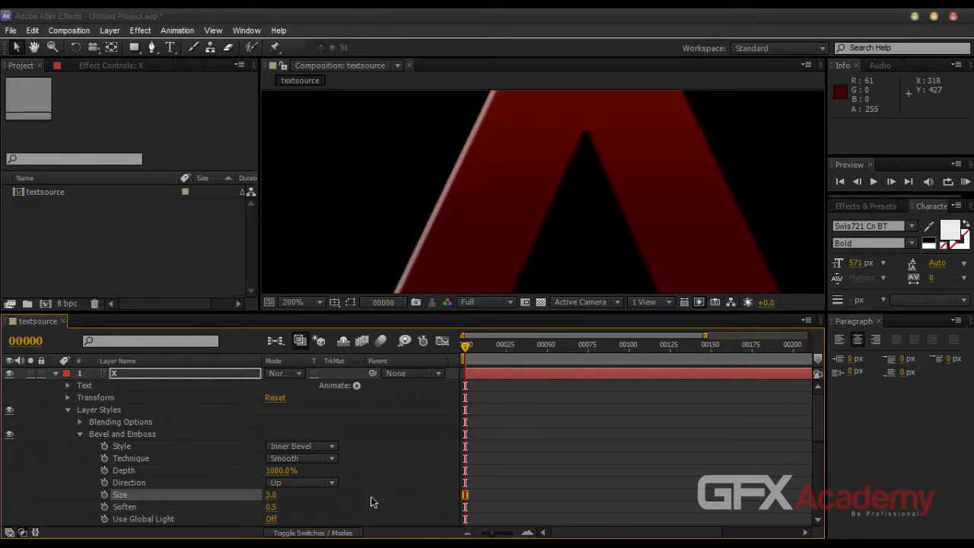
# Step: Set the Bevel and Emboss light angle to 0x +246.0°
pyautogui.scroll(-2, 566, 120)
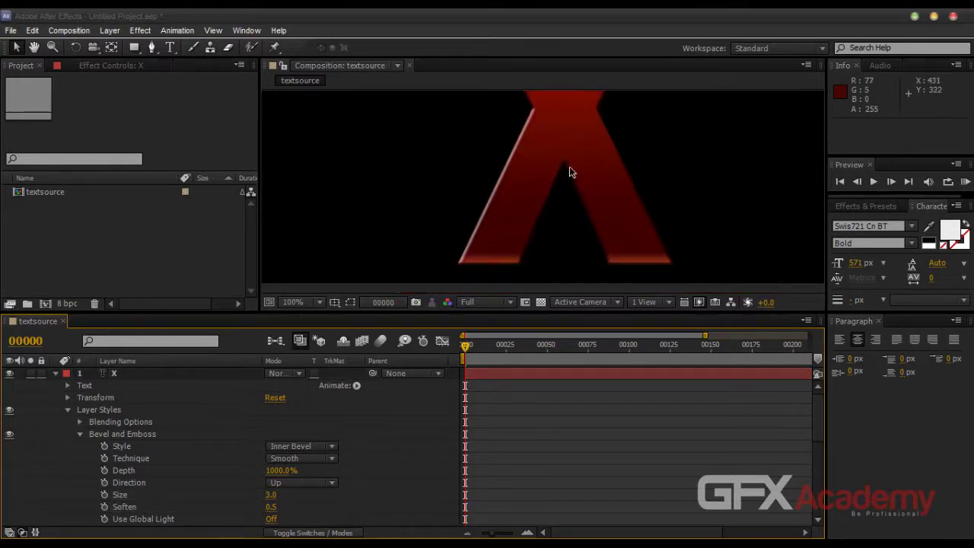
pyautogui.scroll(-3, 404, 478)
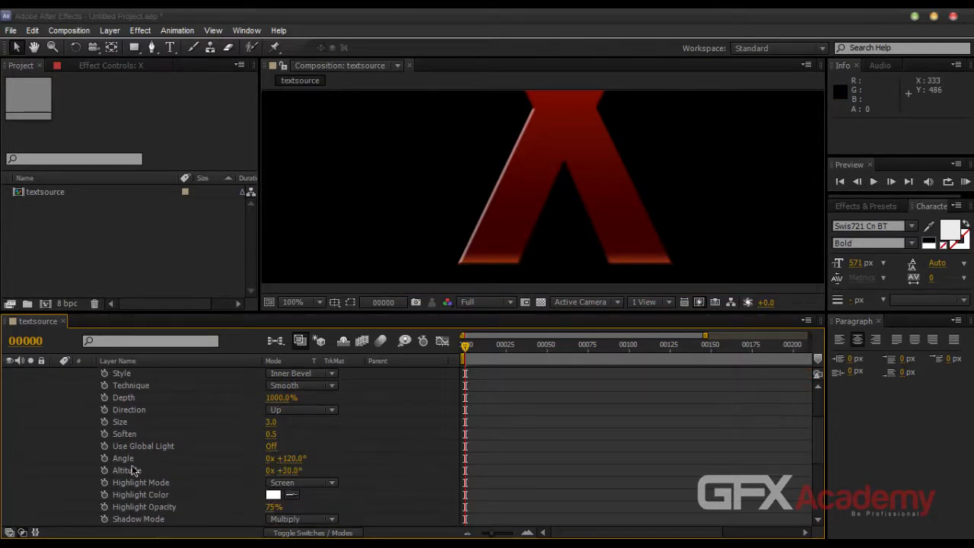
pyautogui.scroll(-2, 555, 134)
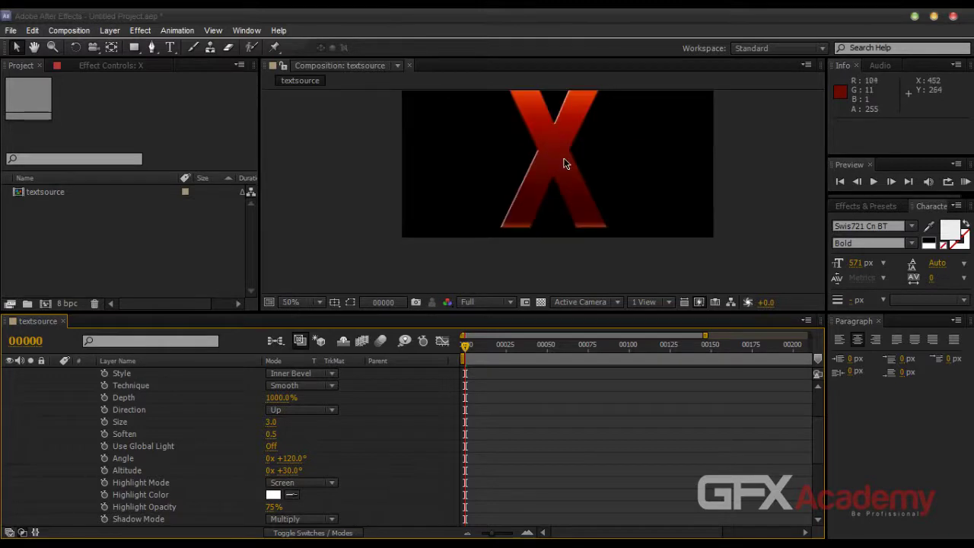
pyautogui.press('h')
pyautogui.click(562, 166)
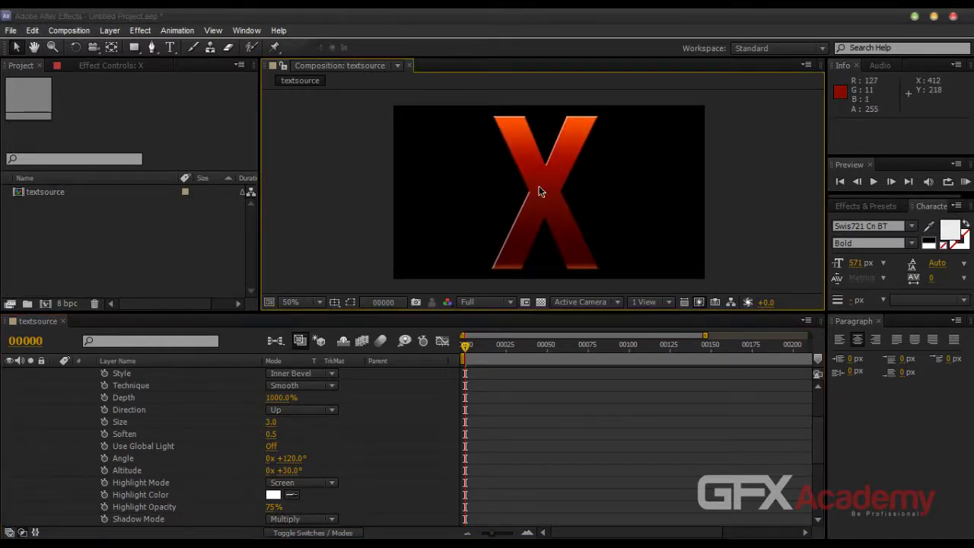
pyautogui.moveTo(292, 458); pyautogui.dragTo(382, 459)
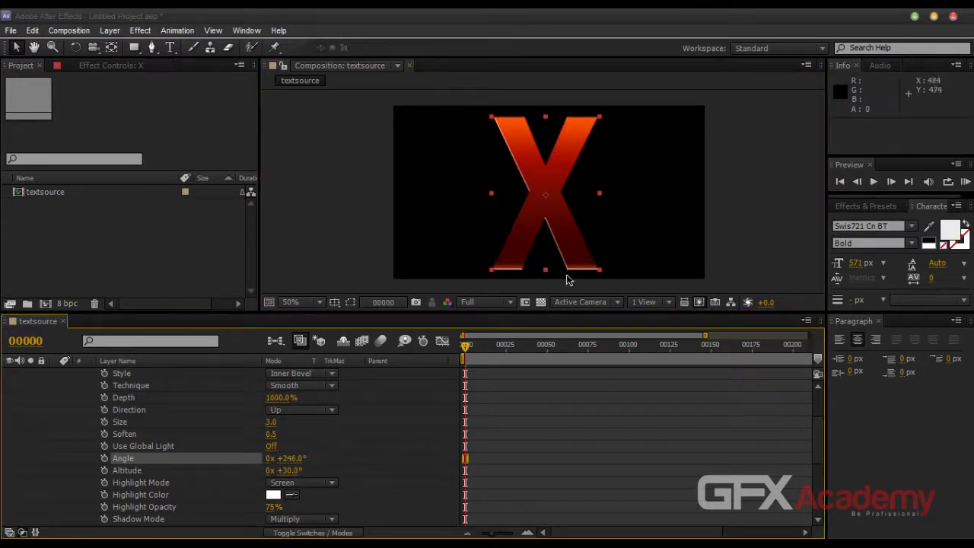
# Step: Turn the Bevel and Emboss light angle to 1x +246.0° and set its highlight opacity to 100%
pyautogui.press('.')
pyautogui.moveTo(576, 279); pyautogui.dragTo(566, 154)
pyautogui.press('v')
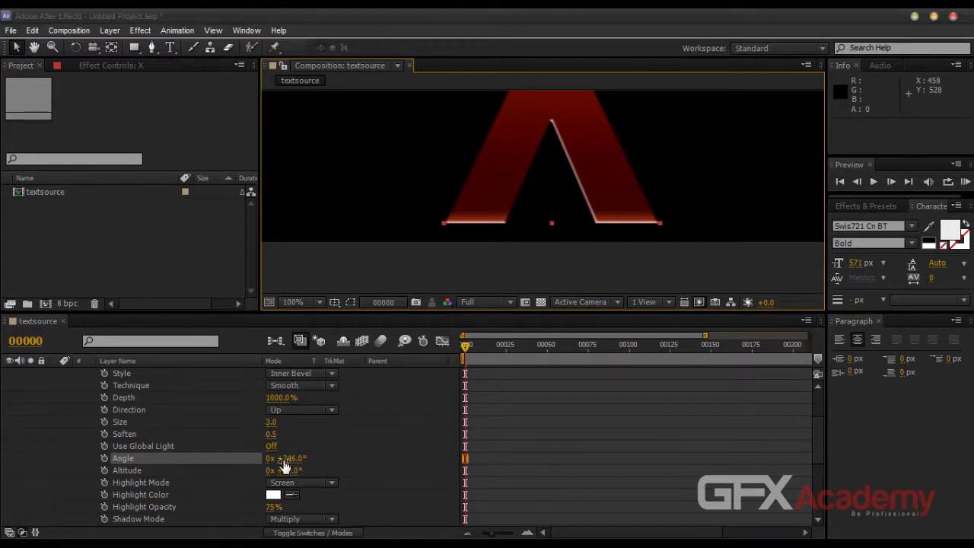
pyautogui.press(',')
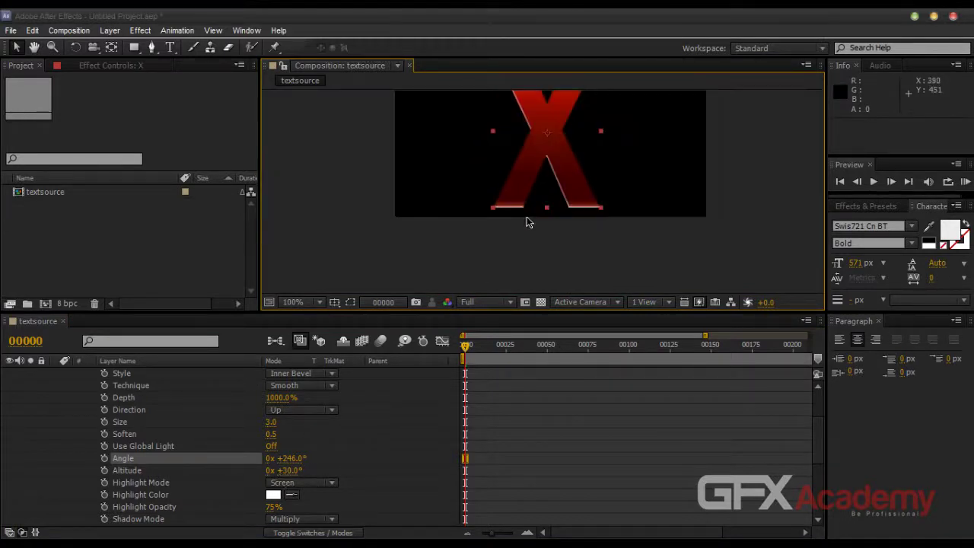
pyautogui.press('h')
pyautogui.moveTo(561, 141); pyautogui.dragTo(548, 174)
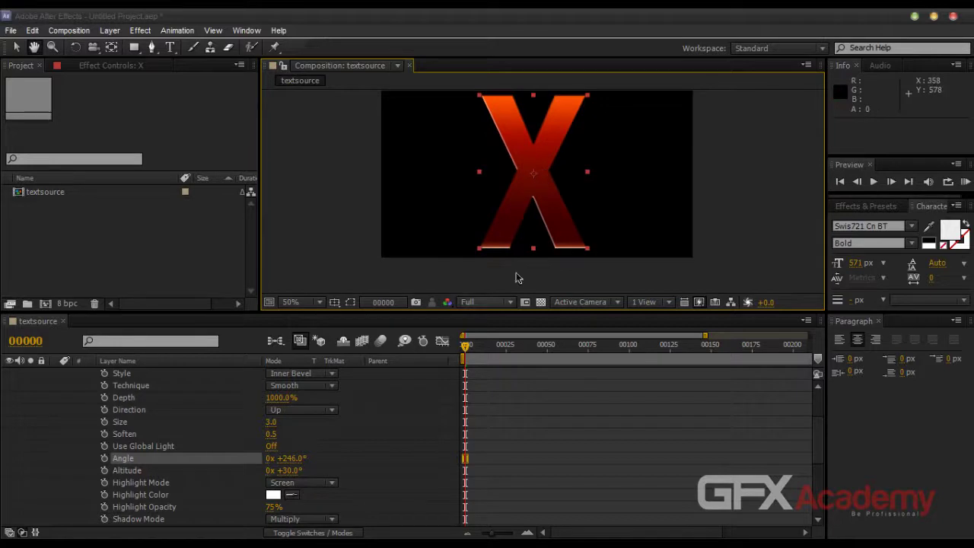
pyautogui.press('v')
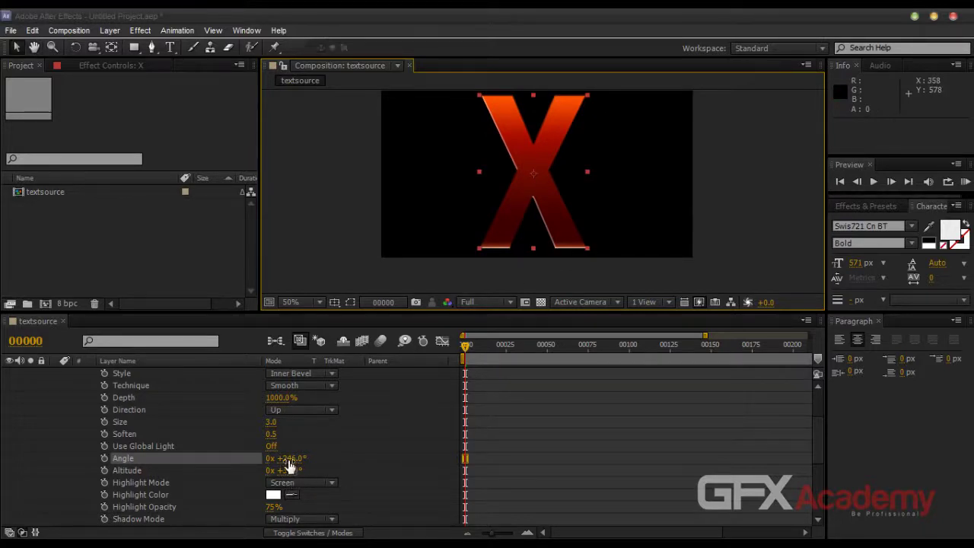
pyautogui.moveTo(289, 464); pyautogui.dragTo(508, 428)
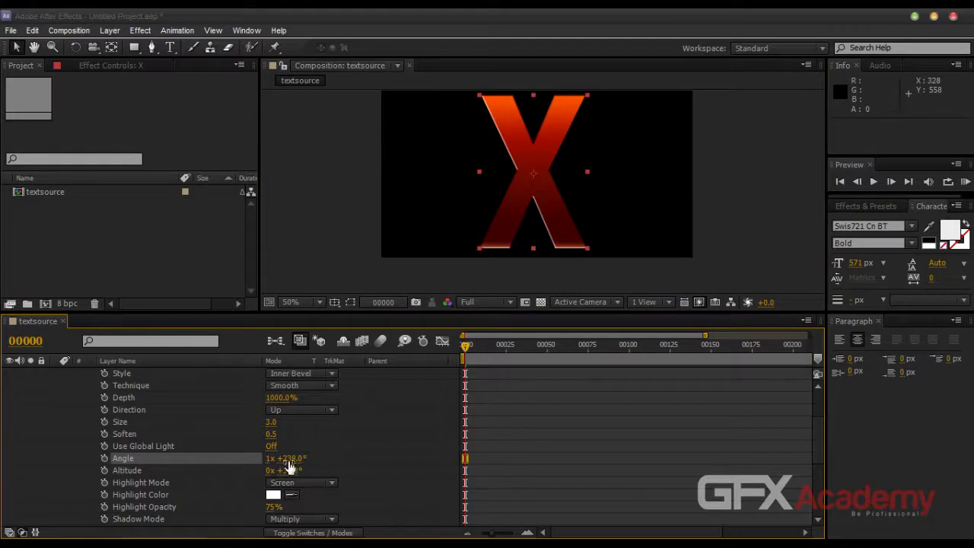
pyautogui.moveTo(289, 460)
pyautogui.mouseDown()
pyautogui.moveTo(275, 460)
pyautogui.moveTo(288, 457)
pyautogui.mouseUp()
pyautogui.click(376, 460)
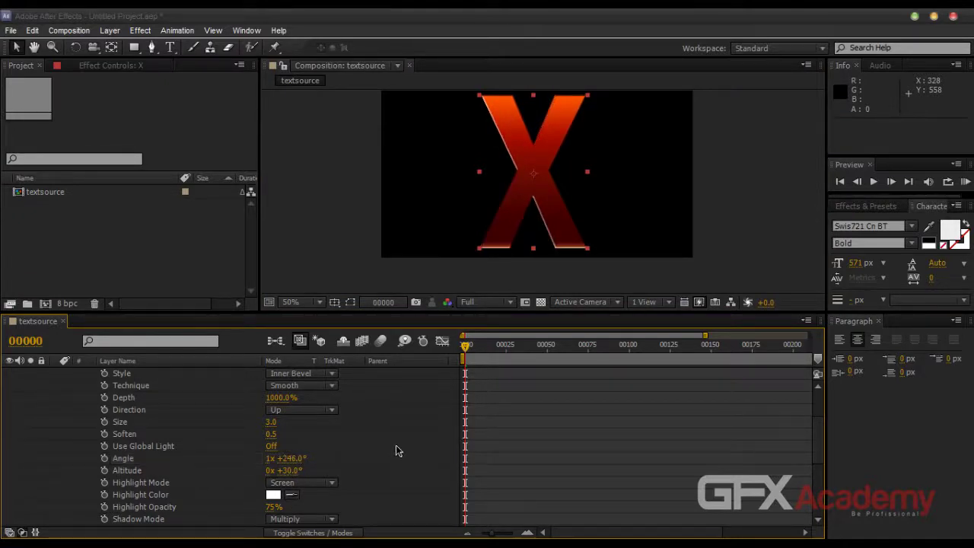
pyautogui.moveTo(272, 507); pyautogui.dragTo(302, 505)
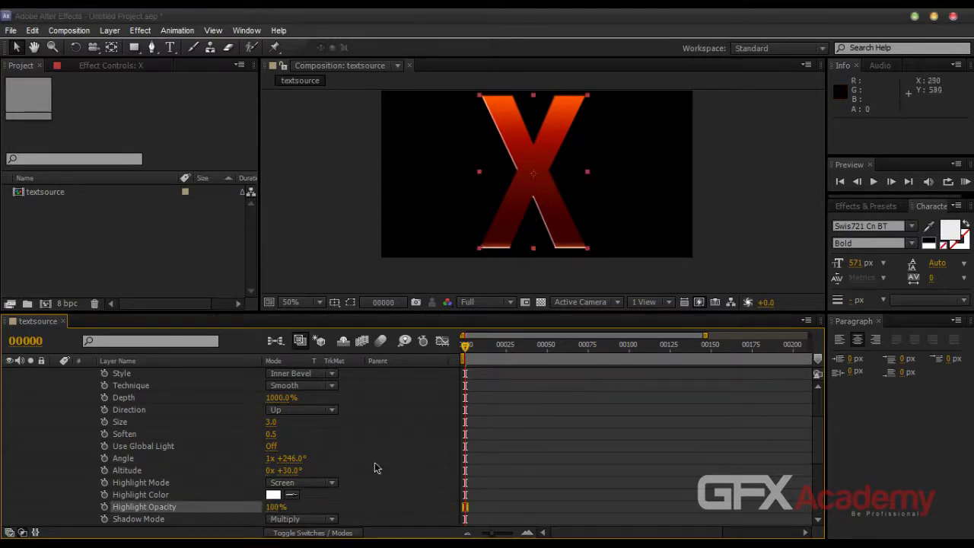
pyautogui.click(582, 150)
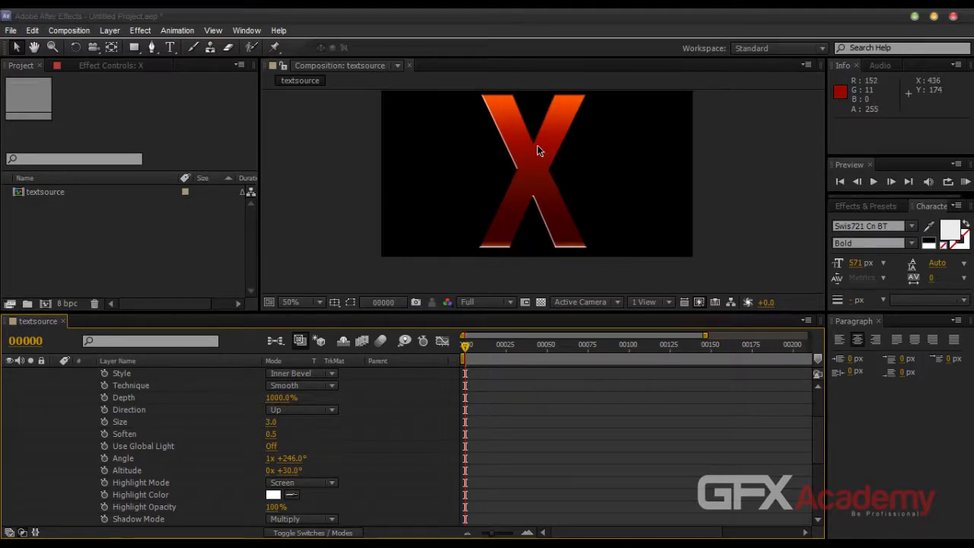
# Step: Add an Inner Glow layer style to the X text layer and open its settings
pyautogui.scroll(3, 364, 453)
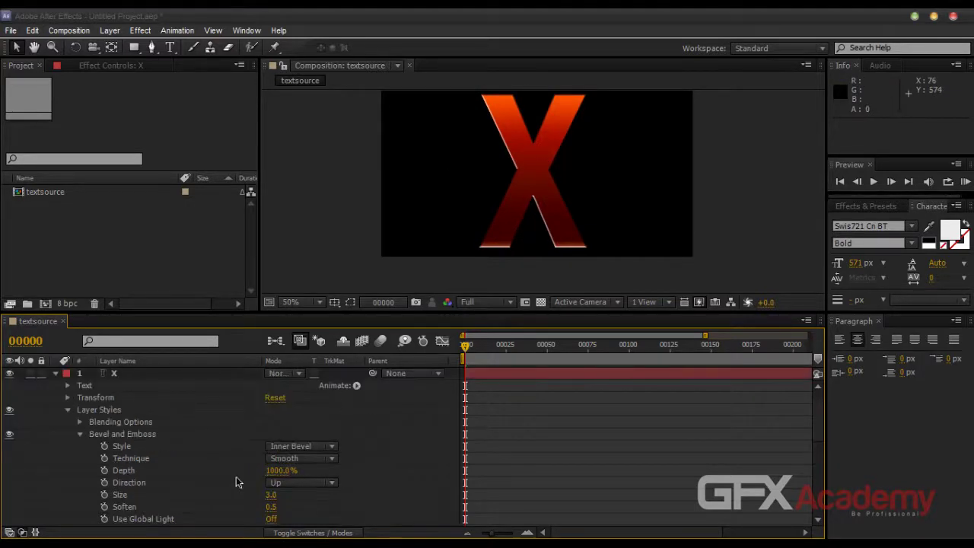
pyautogui.click(79, 434)
pyautogui.click(128, 376)
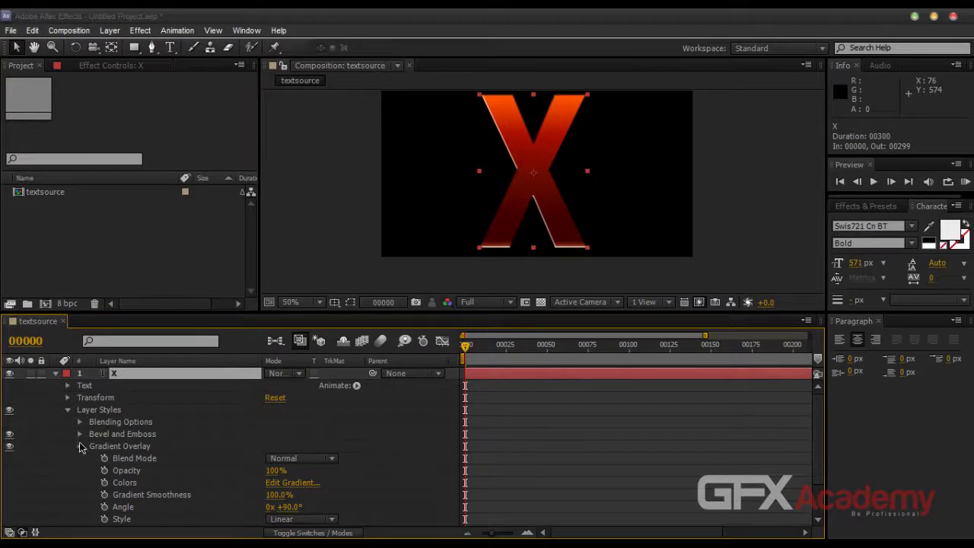
pyautogui.click(80, 446)
pyautogui.click(110, 31)
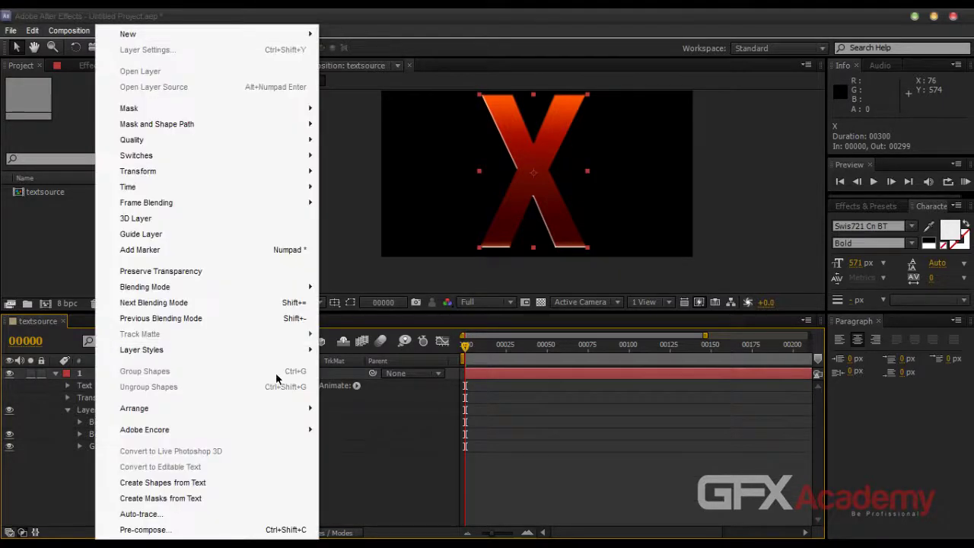
pyautogui.moveTo(271, 349)
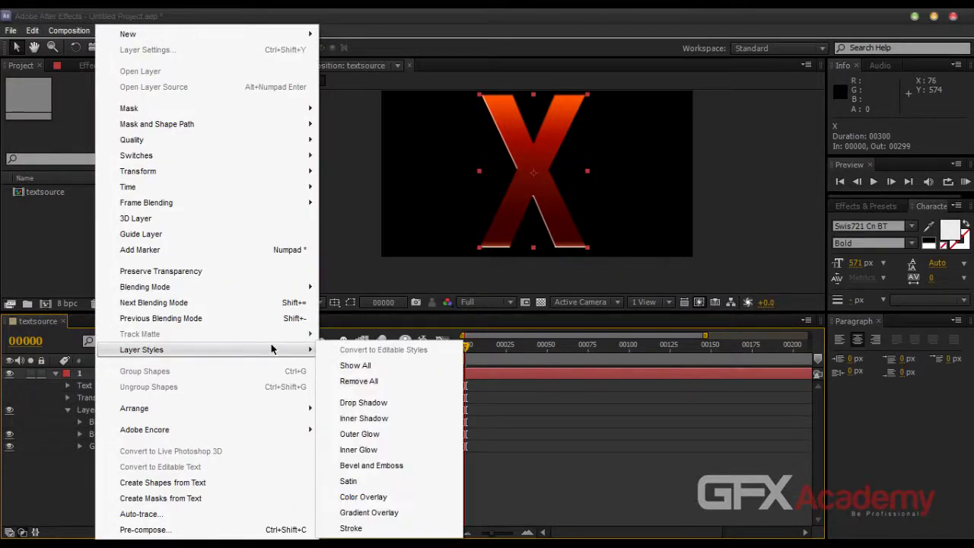
pyautogui.click(390, 450)
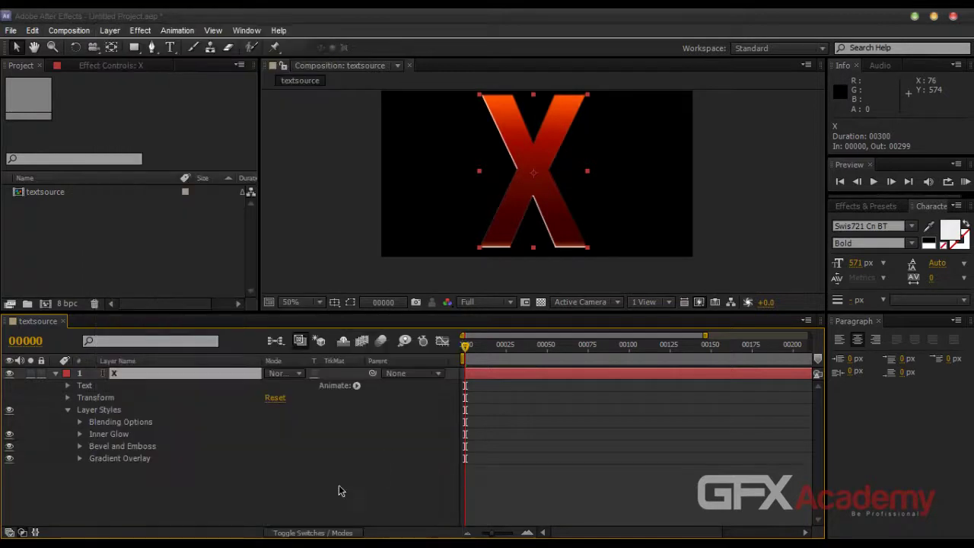
pyautogui.press('.')
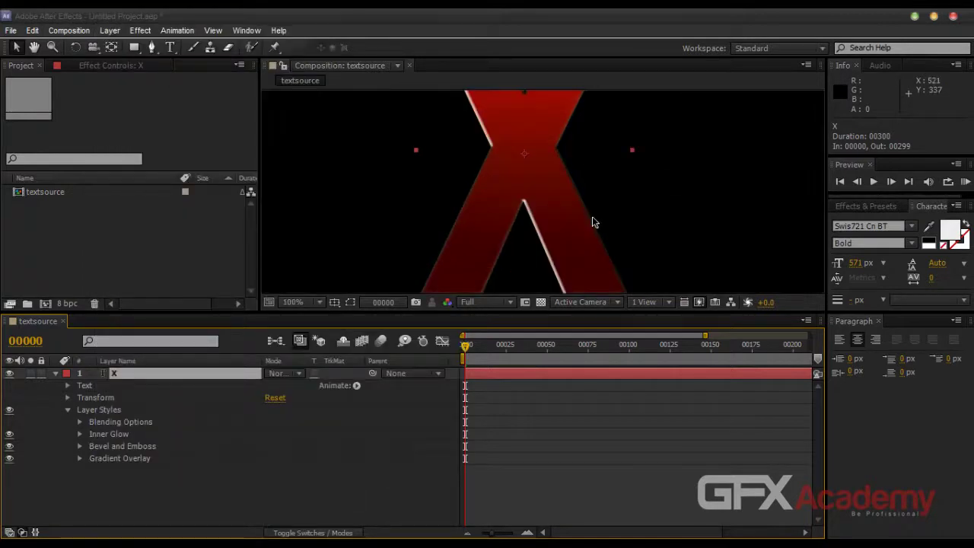
pyautogui.click(80, 434)
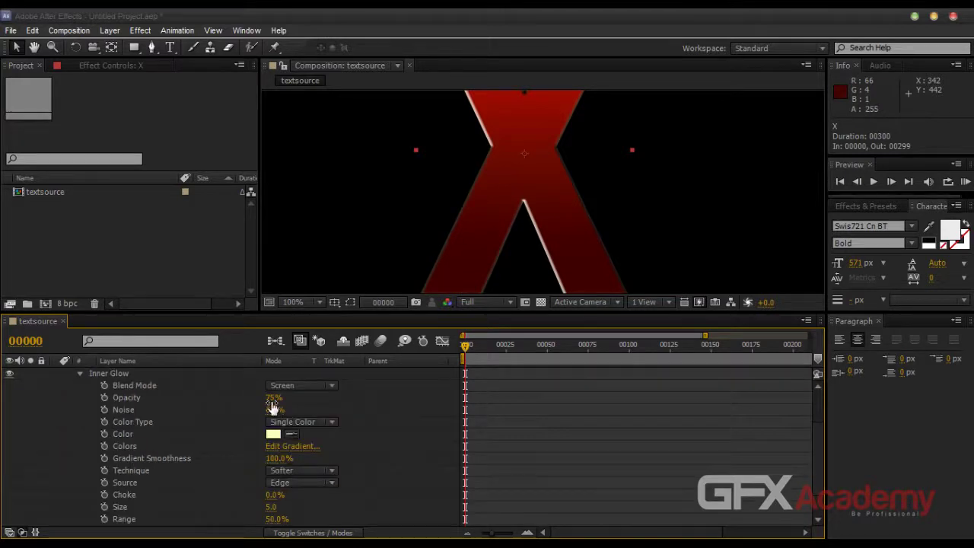
# Step: Set the Inner Glow opacity to 78% and change its color to a saturated orange
pyautogui.moveTo(272, 397)
pyautogui.mouseDown()
pyautogui.moveTo(302, 398)
pyautogui.moveTo(291, 397)
pyautogui.mouseUp()
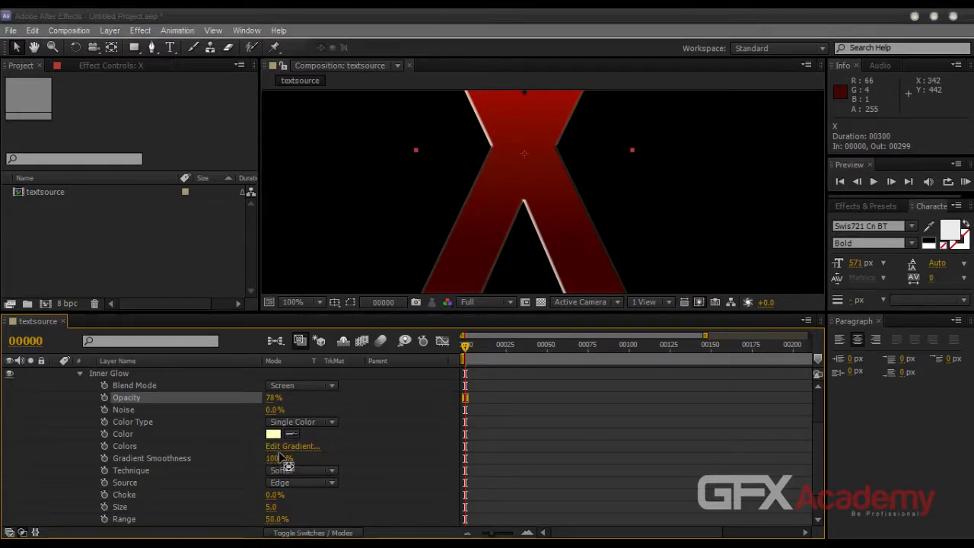
pyautogui.click(273, 434)
pyautogui.moveTo(102, 147); pyautogui.dragTo(276, 187)
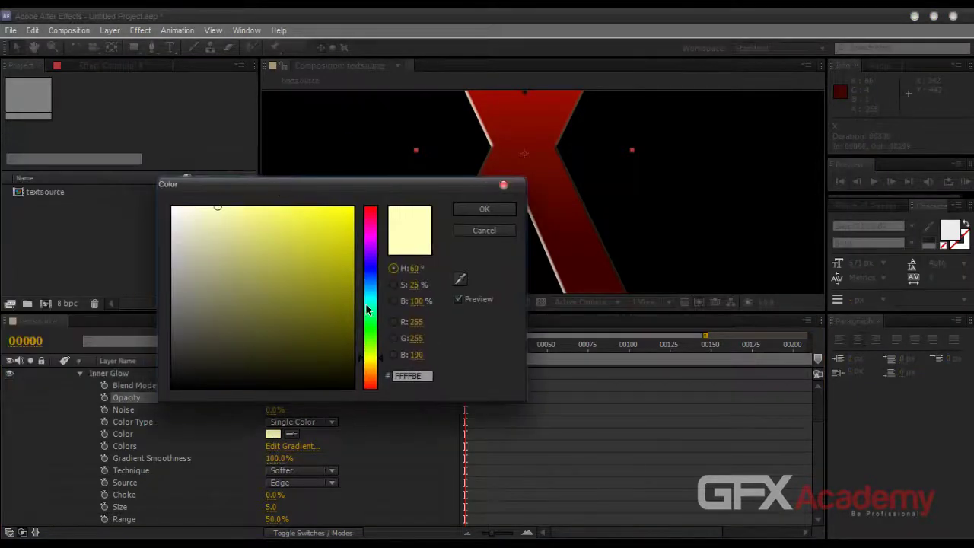
pyautogui.click(369, 379)
pyautogui.click(371, 377)
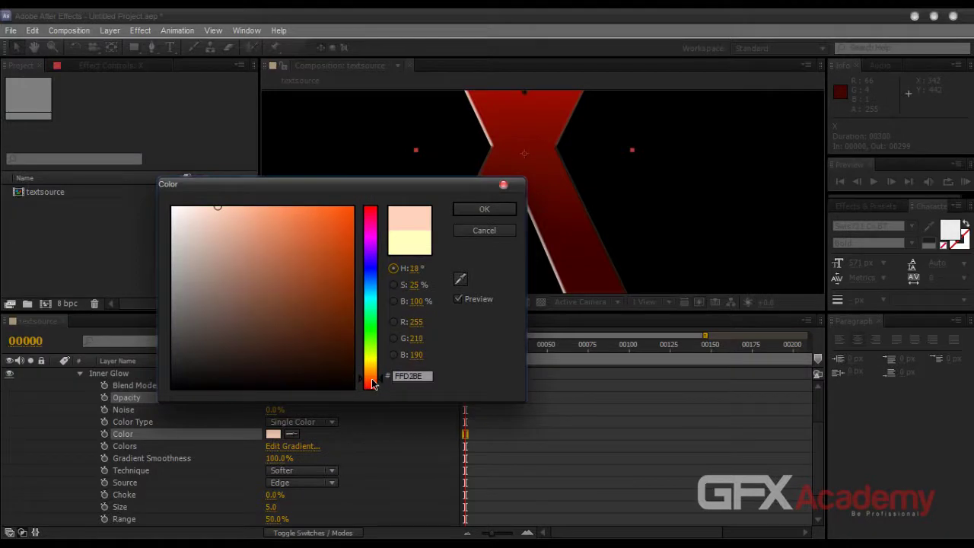
pyautogui.click(321, 223)
pyautogui.click(484, 209)
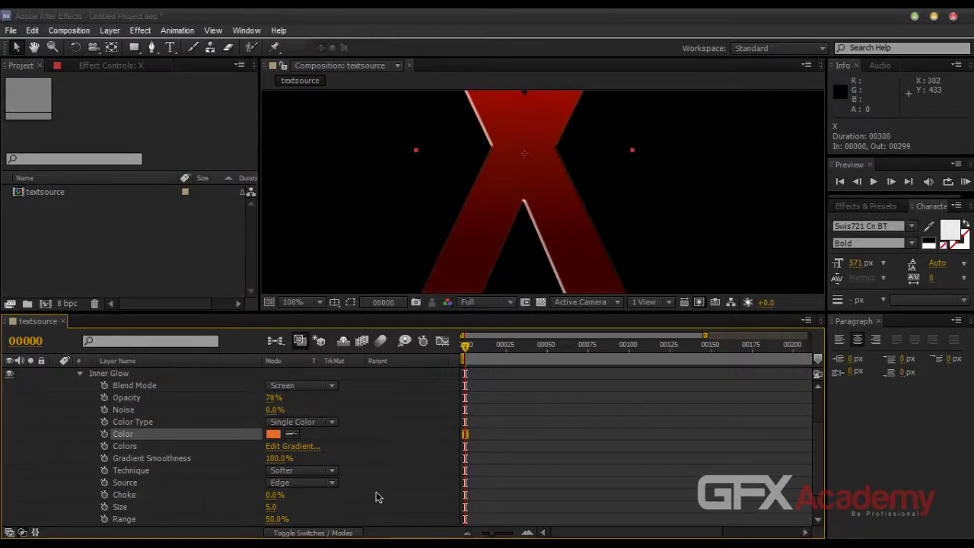
# Step: Set the Inner Glow size to 14.0
pyautogui.moveTo(270, 507); pyautogui.dragTo(279, 506)
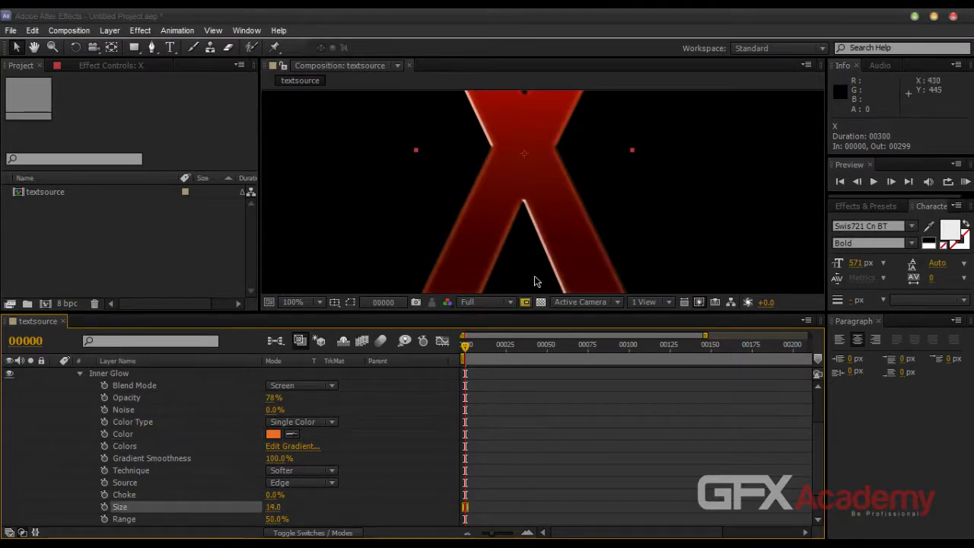
pyautogui.scroll(-2, 535, 279)
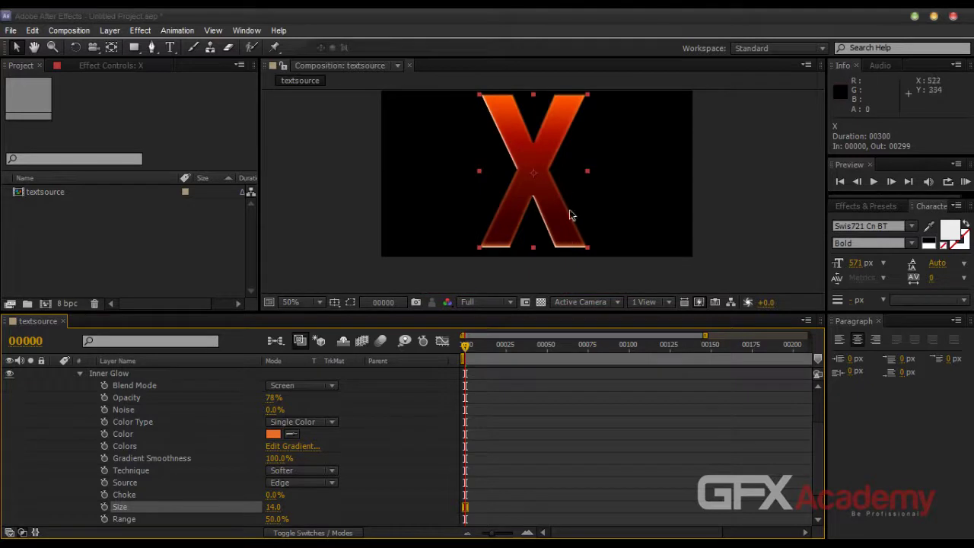
pyautogui.click(394, 439)
# Step: Collapse the X text layer's properties and enlarge the composition viewer area by shrinking the timeline
pyautogui.scroll(3, 152, 461)
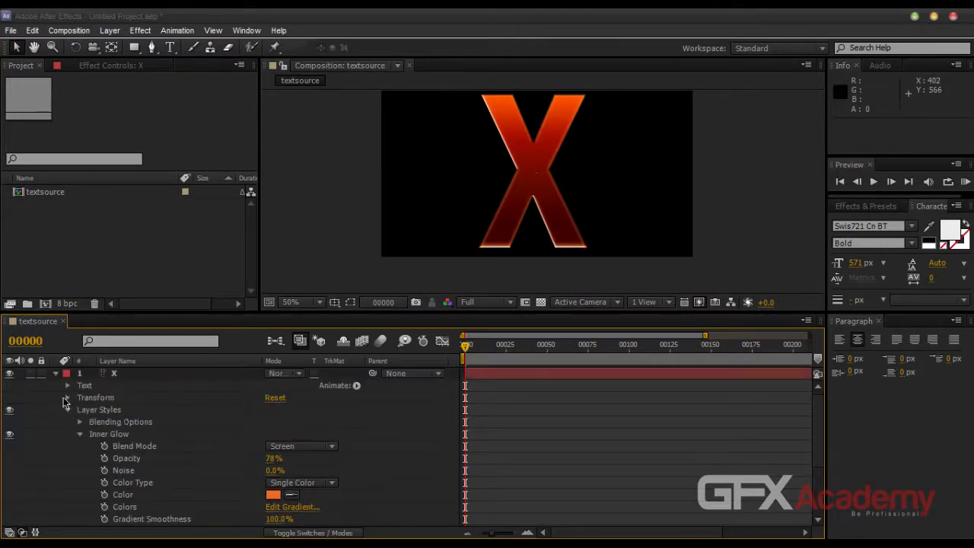
pyautogui.click(54, 374)
pyautogui.moveTo(199, 321); pyautogui.dragTo(199, 372)
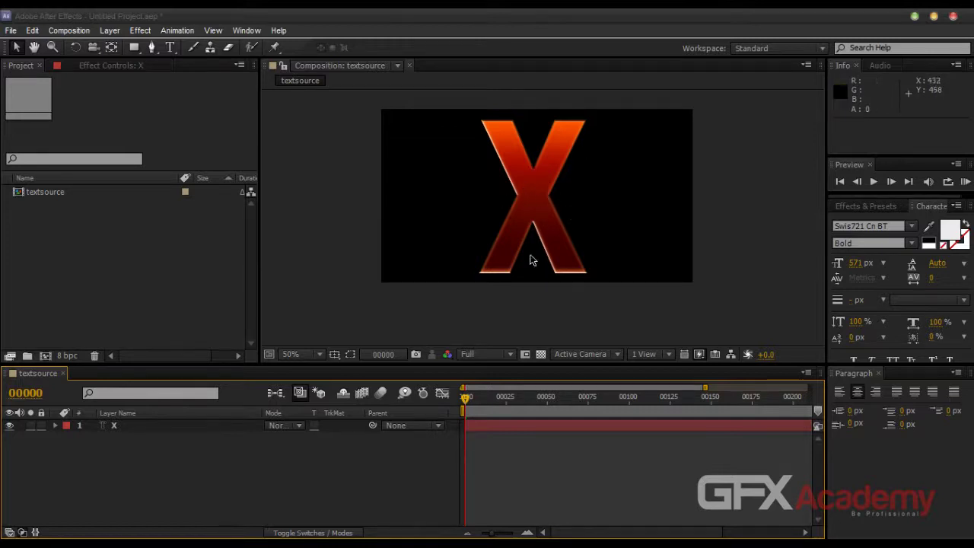
pyautogui.click(236, 463)
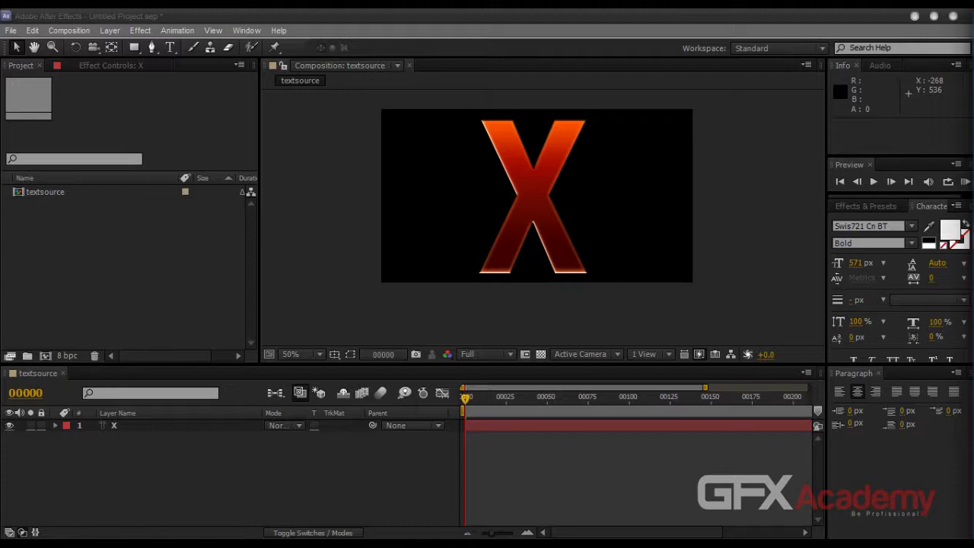
pyautogui.click(232, 466)
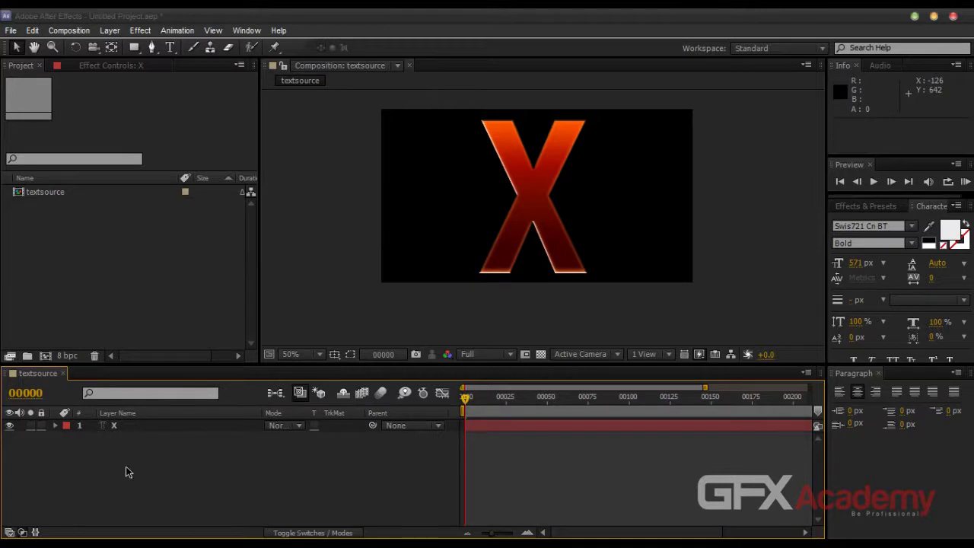
# Step: Import the metal texture MetalBare0098_1_L.jpg from the tex folder into the project as footage
pyautogui.click(150, 335)
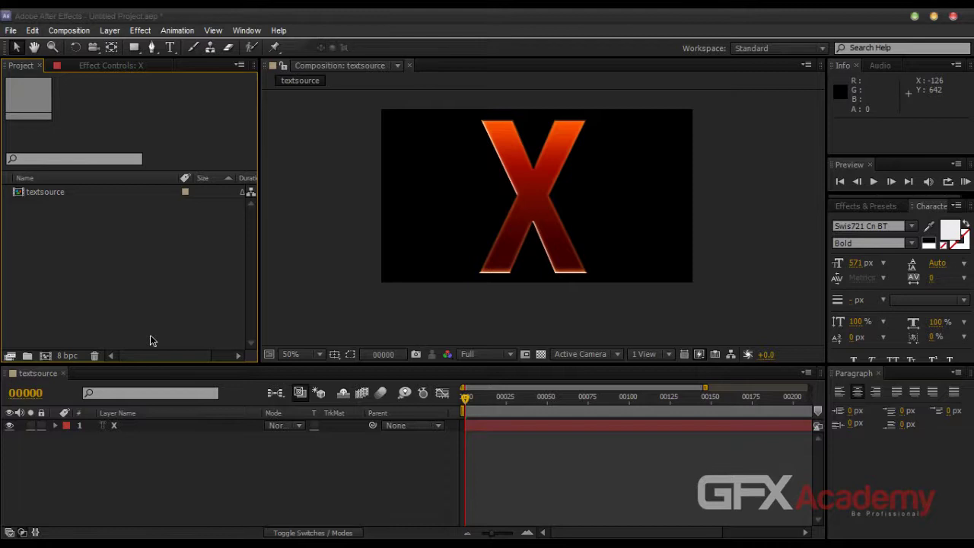
pyautogui.doubleClick(160, 292)
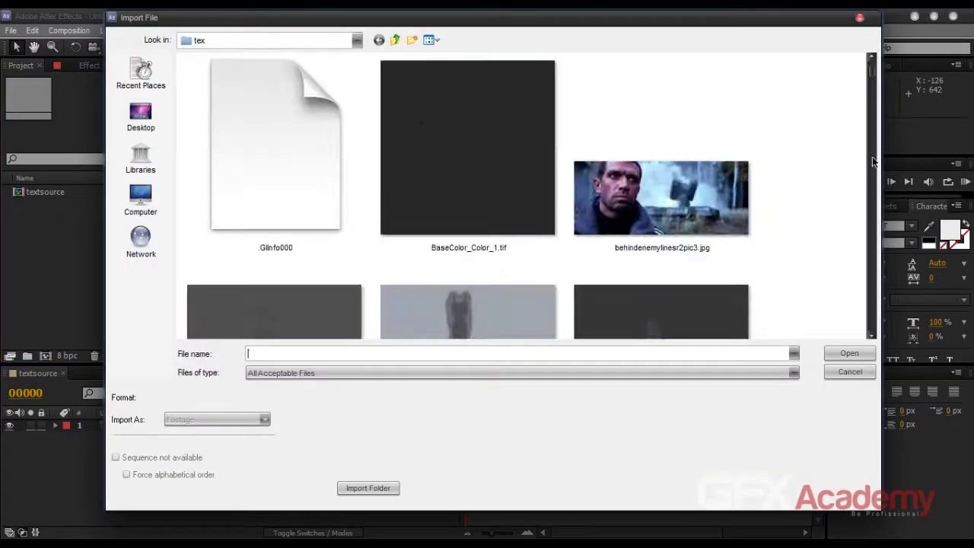
pyautogui.moveTo(873, 78); pyautogui.dragTo(850, 270)
pyautogui.click(508, 202)
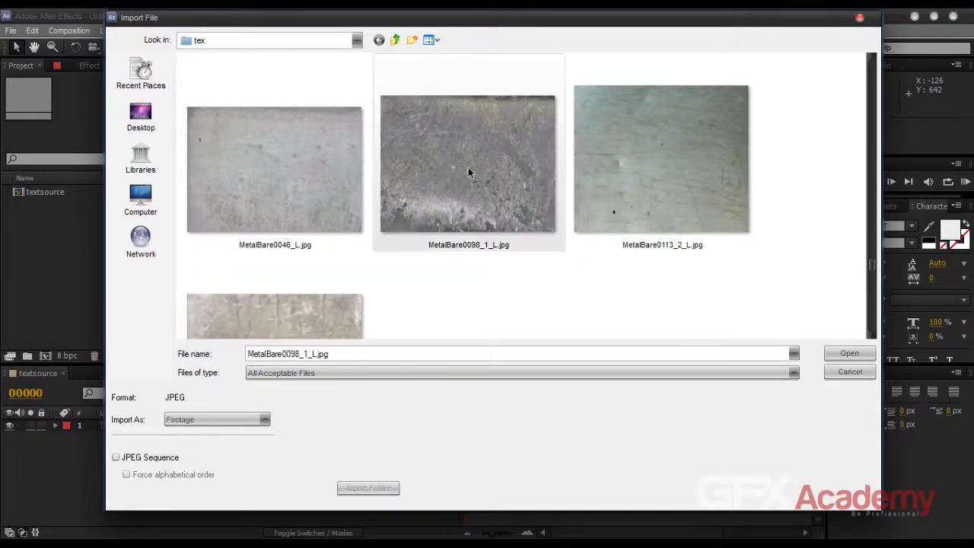
pyautogui.click(840, 354)
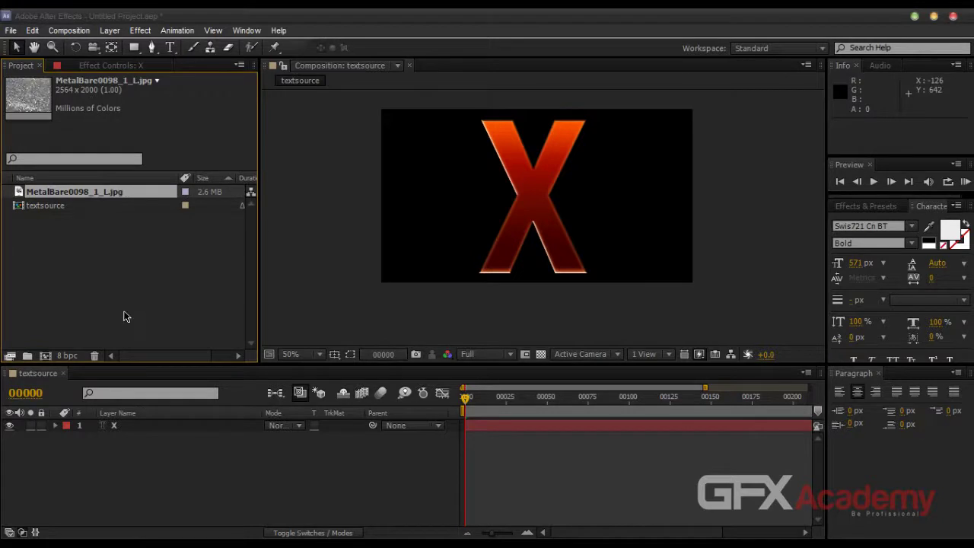
# Step: Duplicate the X text layer and rename the copy textmatte
pyautogui.click(149, 430)
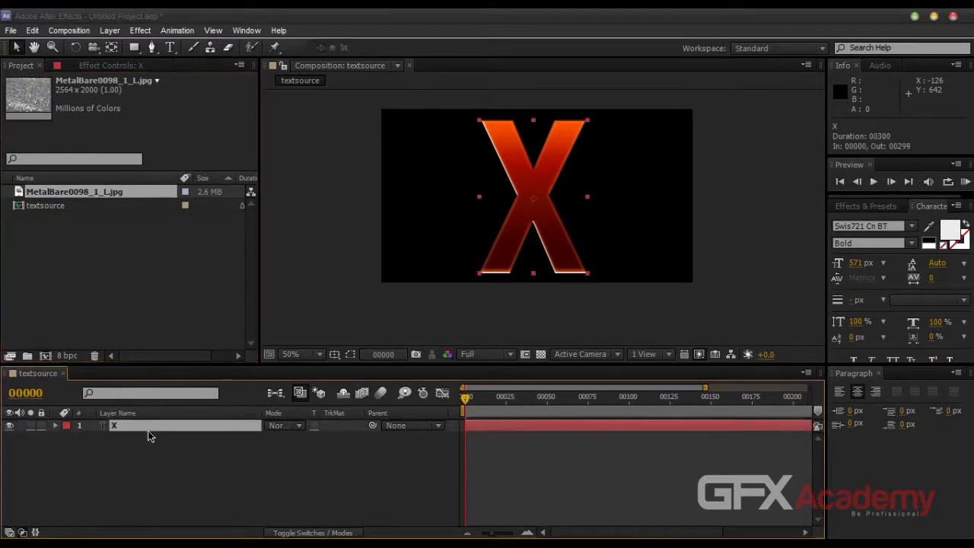
pyautogui.hotkey('ctrl', 'd')
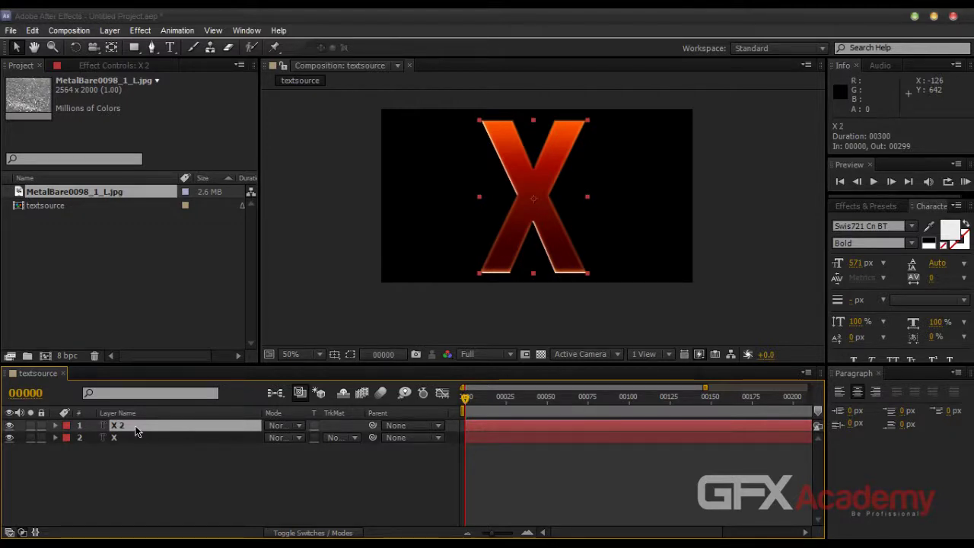
pyautogui.press('Return')
pyautogui.write('text')
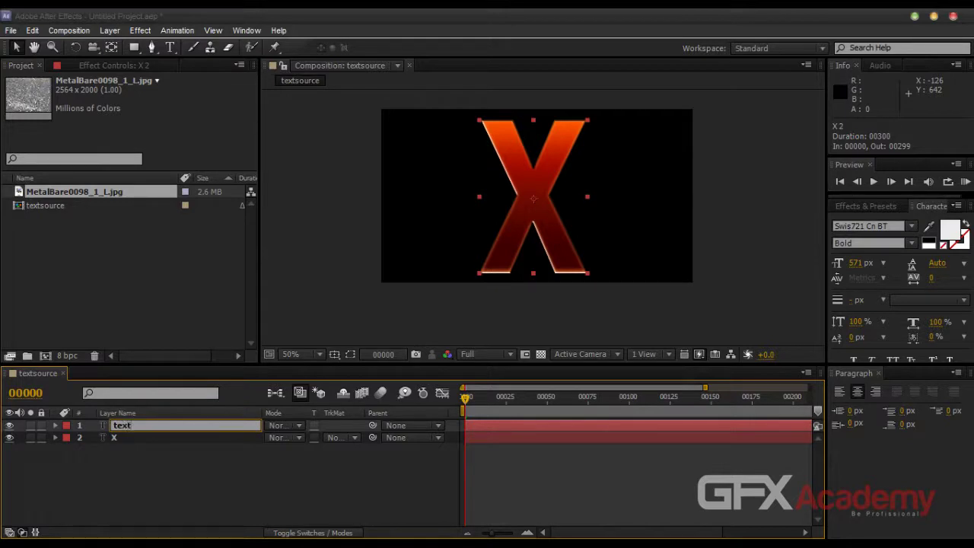
pyautogui.write('matte')
pyautogui.press('Return')
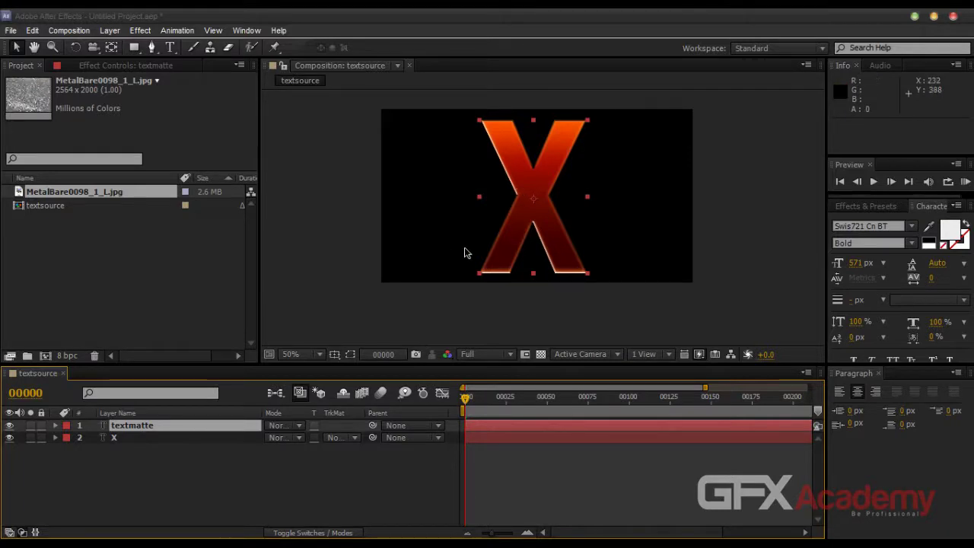
# Step: Preview the MetalBare0098_1_L.jpg footage and place it in the textsource composition above the textmatte layer
pyautogui.press('.')
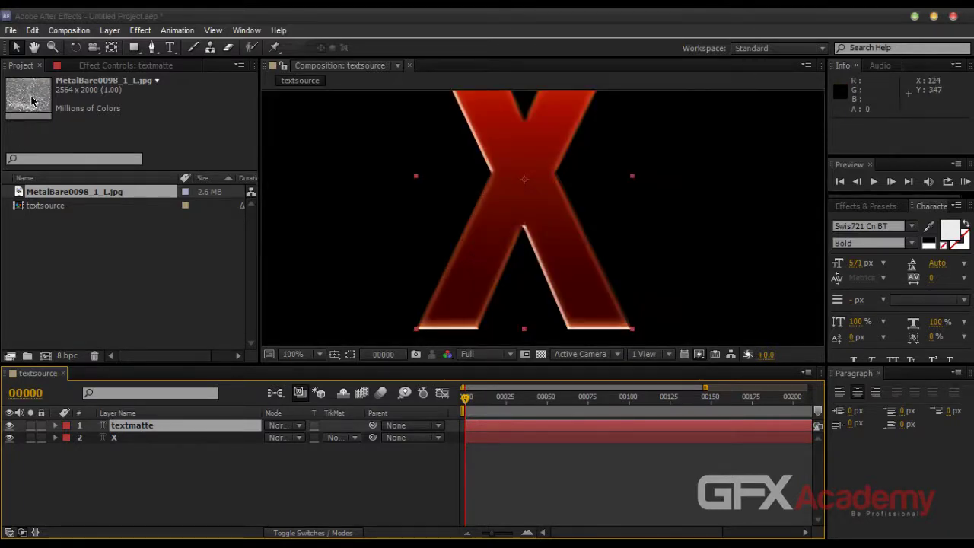
pyautogui.doubleClick(57, 195)
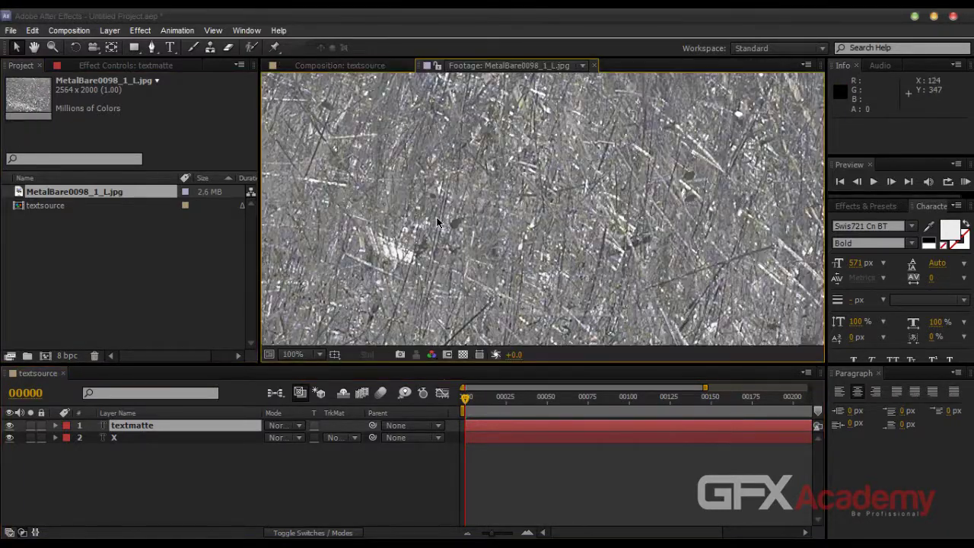
pyautogui.click(594, 65)
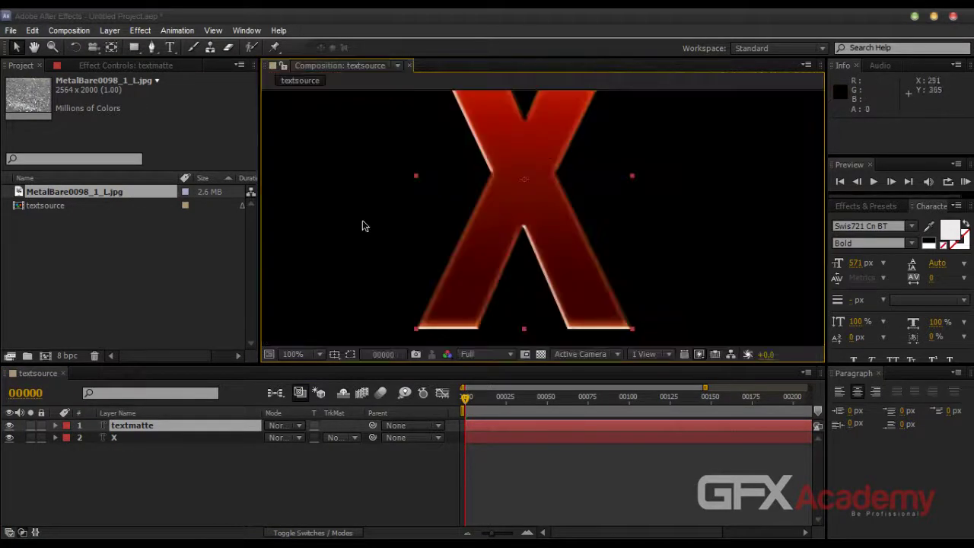
pyautogui.moveTo(78, 193); pyautogui.dragTo(150, 425)
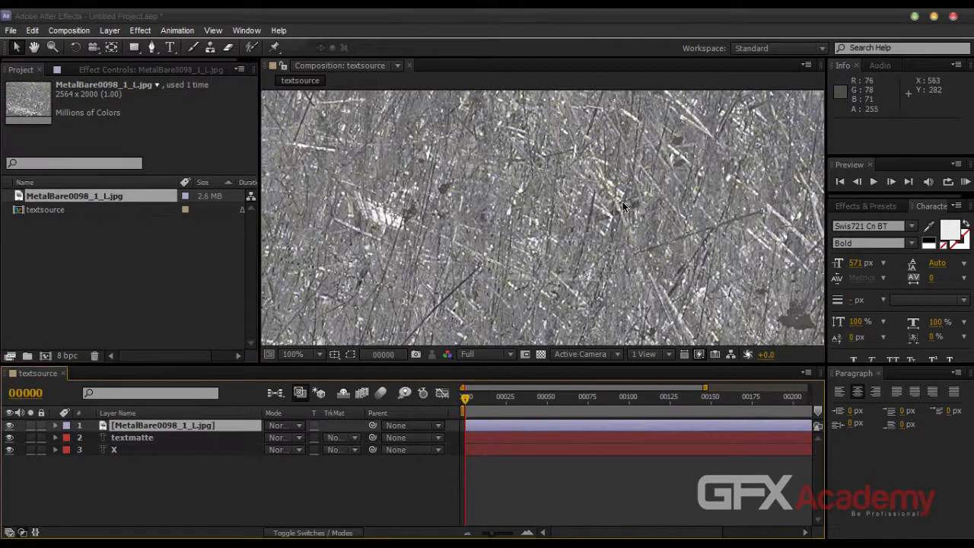
# Step: Examine how far the metal texture layer extends beyond the composition frame
pyautogui.scroll(-2, 622, 204)
pyautogui.scroll(3, 622, 203)
pyautogui.scroll(-3, 586, 209)
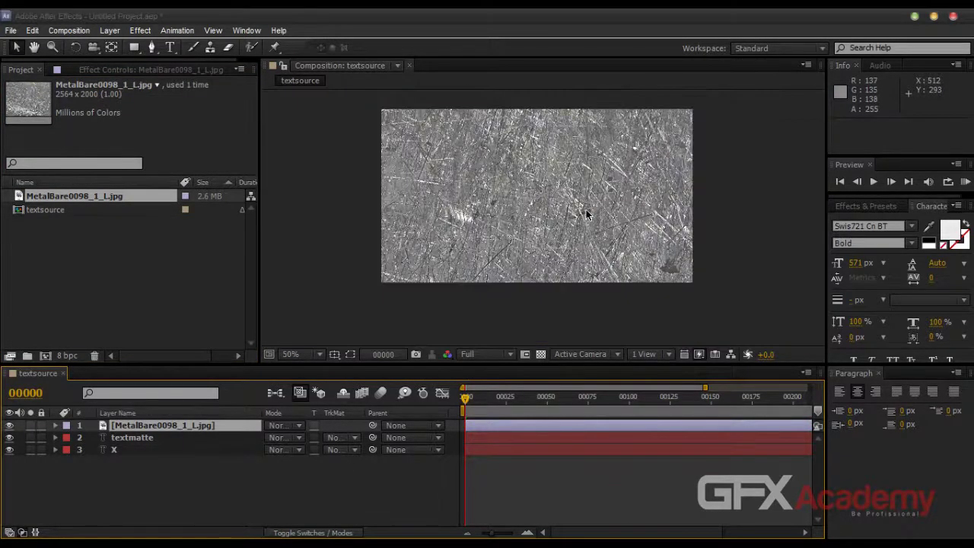
pyautogui.scroll(-2, 559, 220)
pyautogui.scroll(1, 563, 224)
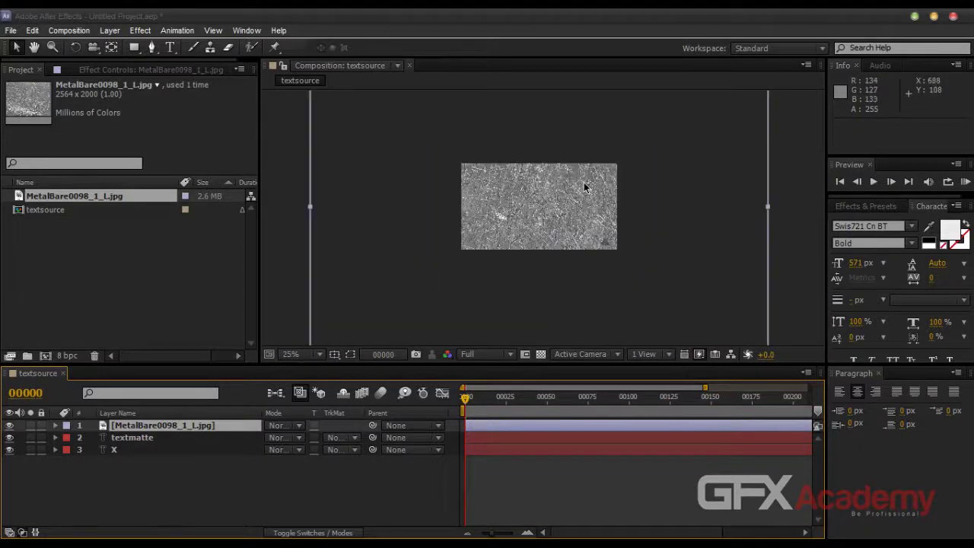
pyautogui.scroll(-1, 583, 202)
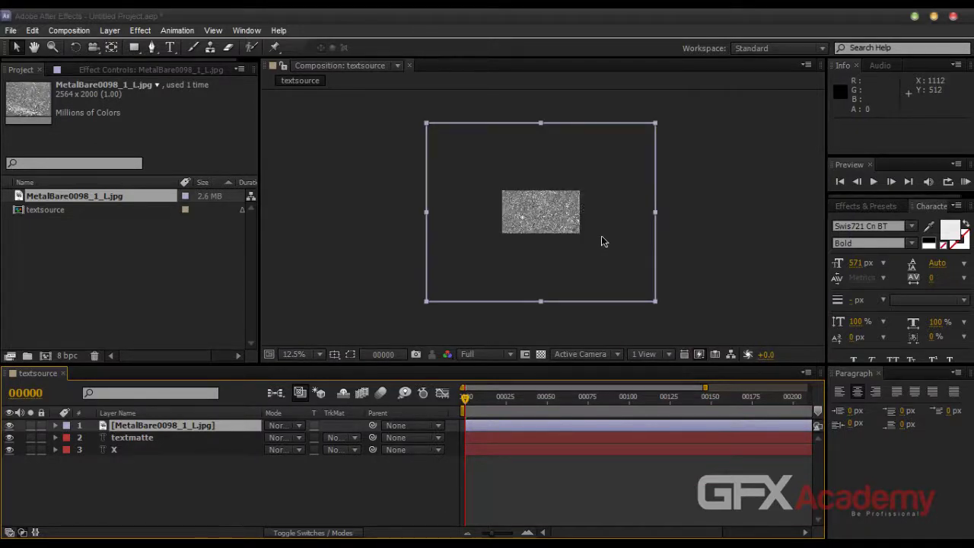
pyautogui.scroll(2, 601, 238)
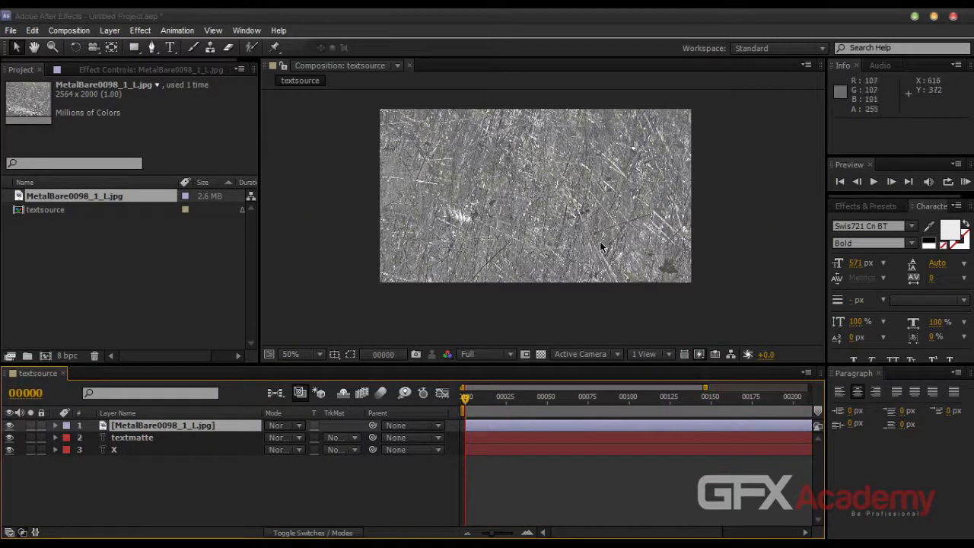
# Step: Find the Curves effect by searching for curves and apply it to the MetalBare0098_1_L.jpg layer
pyautogui.click(866, 207)
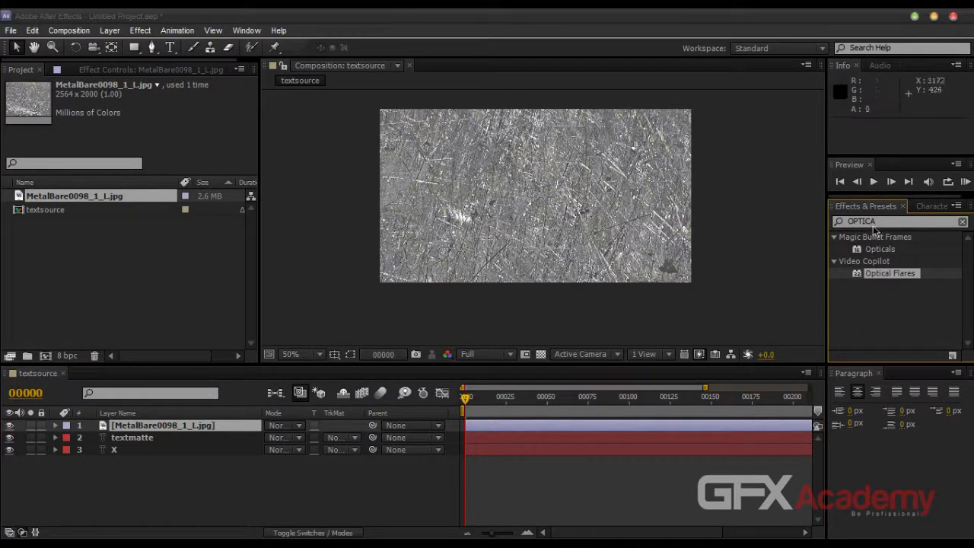
pyautogui.write('curves')
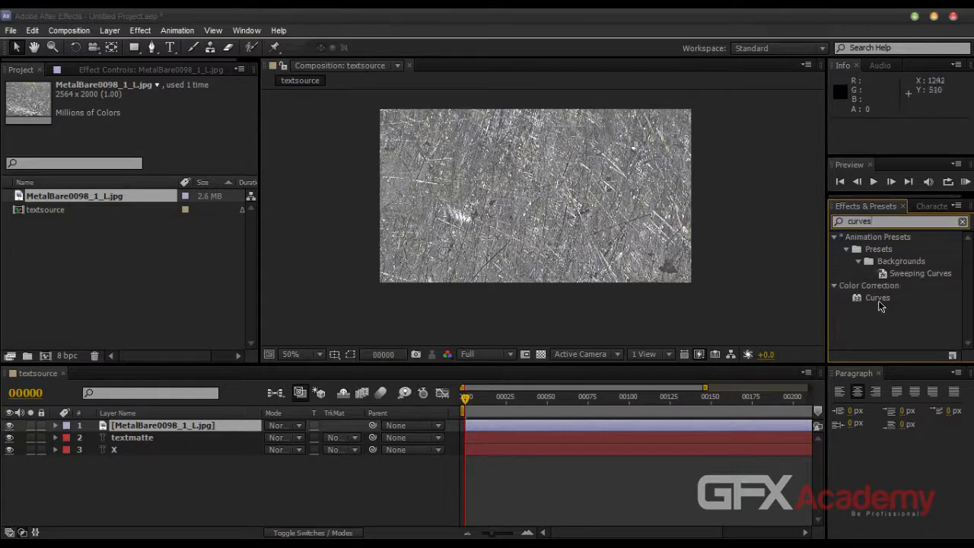
pyautogui.moveTo(879, 303); pyautogui.dragTo(149, 434)
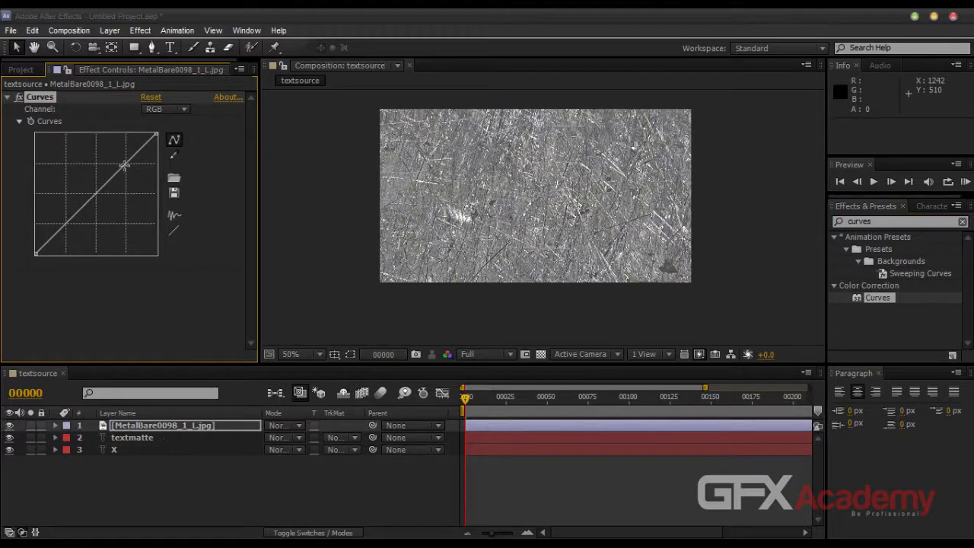
# Step: Shape the RGB curve into an S-curve with raised highlights and lowered shadows to boost the texture's contrast
pyautogui.moveTo(125, 165); pyautogui.dragTo(116, 152)
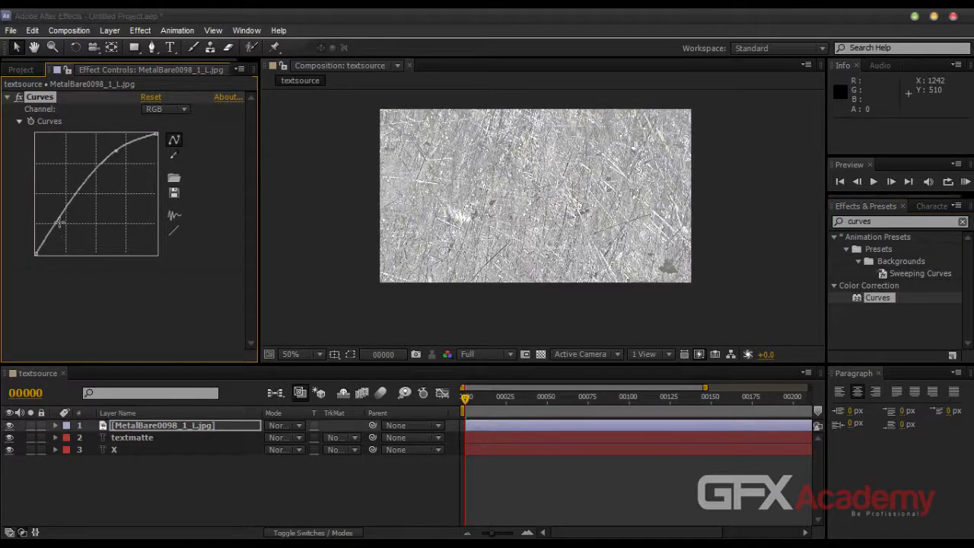
pyautogui.moveTo(60, 223); pyautogui.dragTo(65, 235)
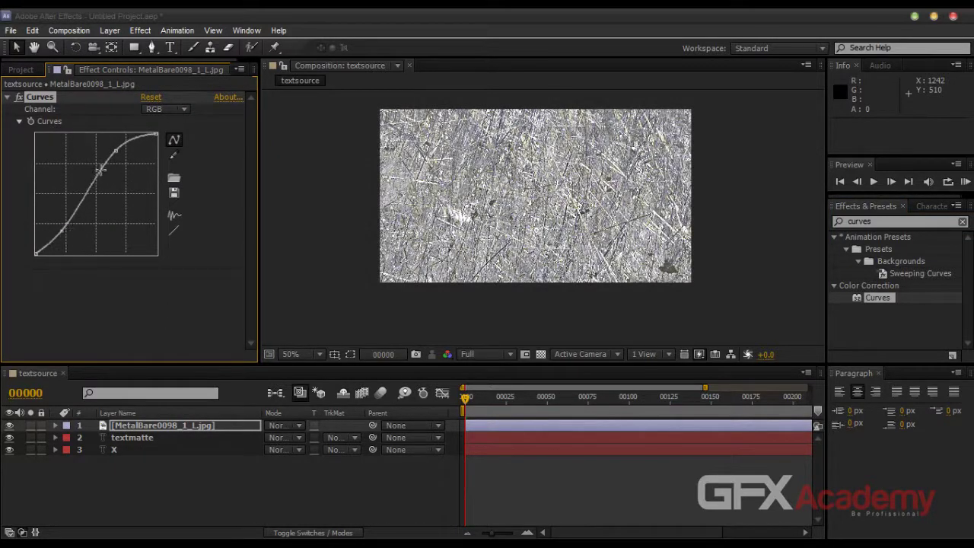
pyautogui.moveTo(116, 152); pyautogui.dragTo(115, 156)
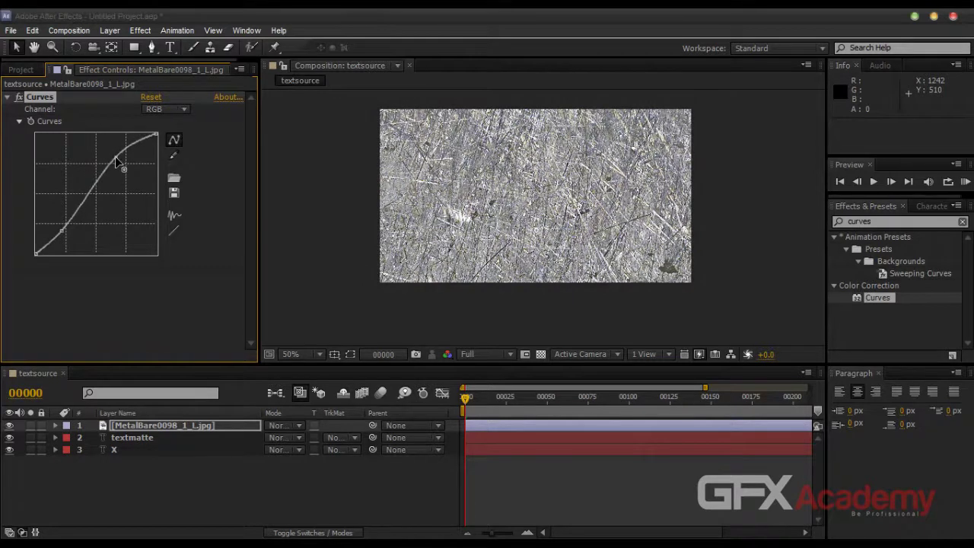
# Step: Switch Curves to the Red channel and raise its midpoint to tint the texture reddish
pyautogui.click(168, 111)
pyautogui.click(174, 142)
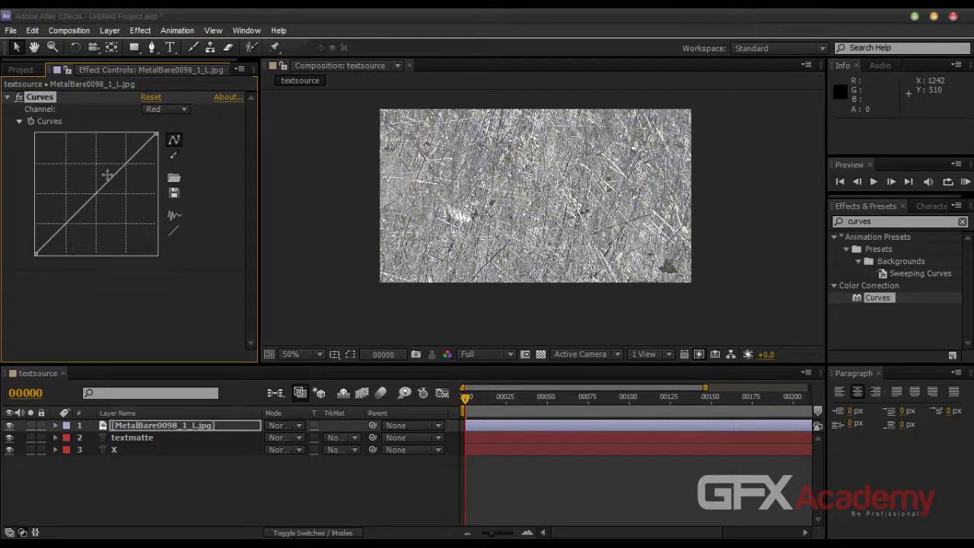
pyautogui.moveTo(102, 187); pyautogui.dragTo(96, 176)
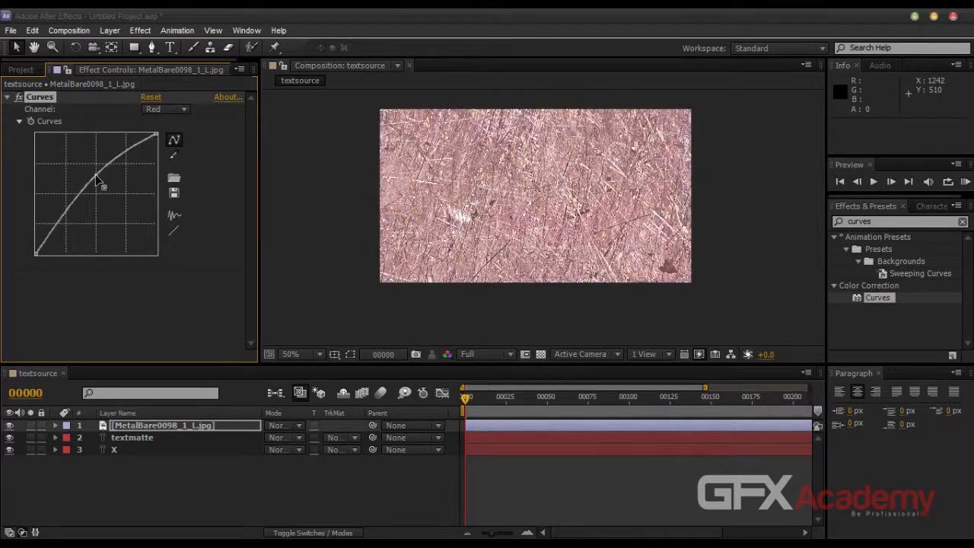
# Step: Switch Curves to the Blue channel and lower its midpoint to shift the metal texture toward orange
pyautogui.click(167, 110)
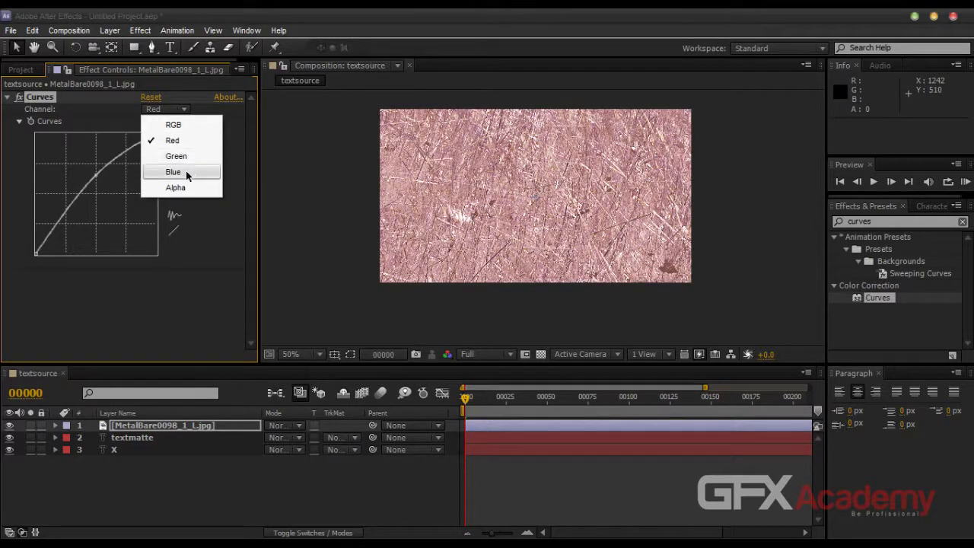
pyautogui.click(186, 171)
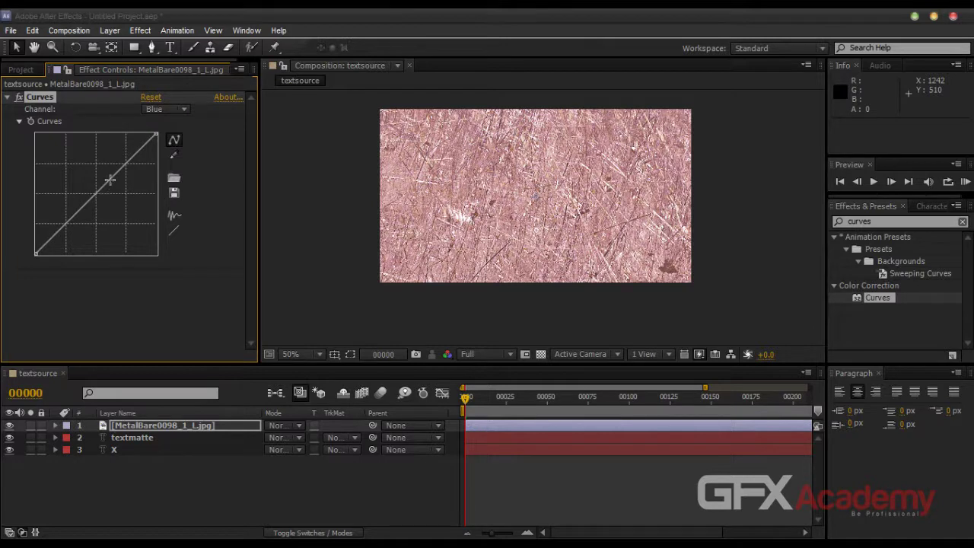
pyautogui.moveTo(111, 180)
pyautogui.mouseDown()
pyautogui.moveTo(120, 197)
pyautogui.moveTo(113, 191)
pyautogui.mouseUp()
# Step: Shape the Green channel into a gentle S-curve with slightly raised highlights and lowered shadows
pyautogui.click(163, 110)
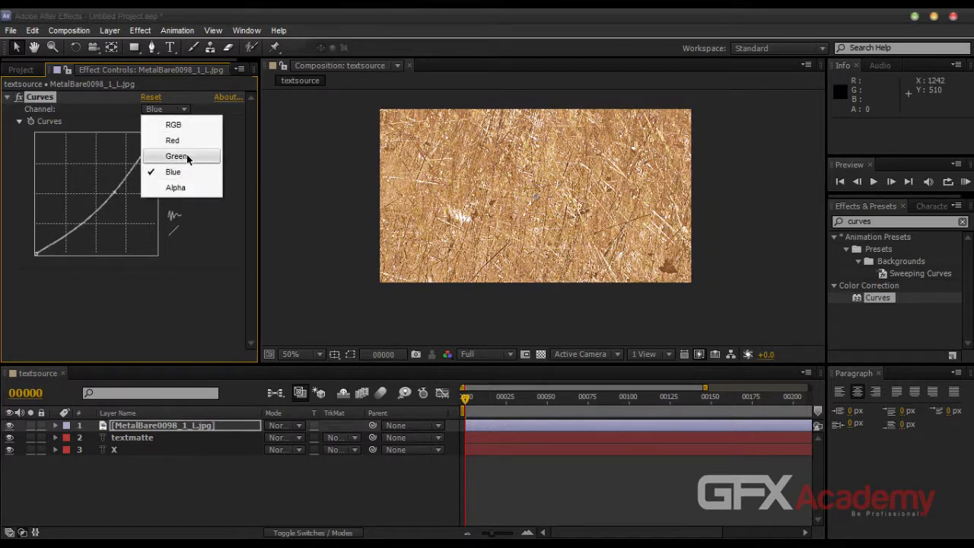
pyautogui.click(188, 157)
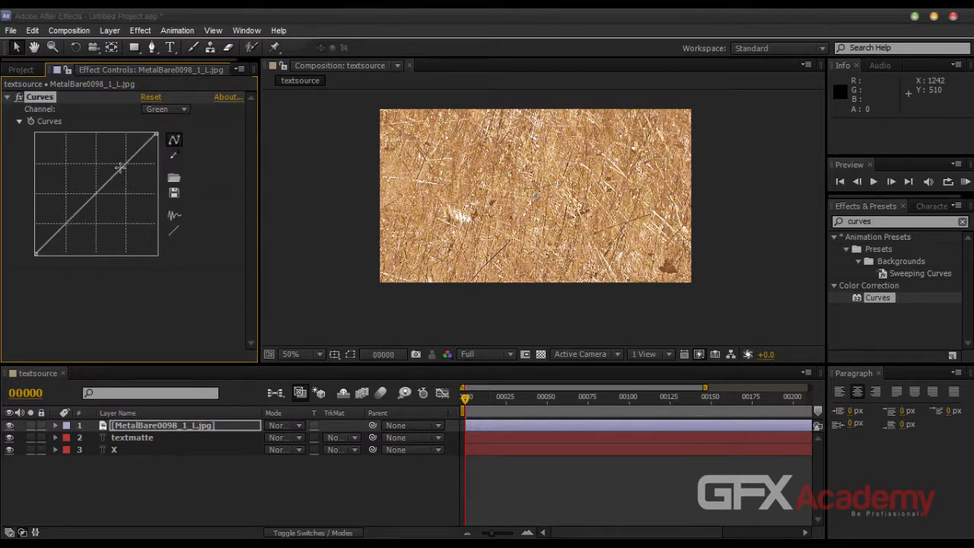
pyautogui.moveTo(117, 173); pyautogui.dragTo(110, 169)
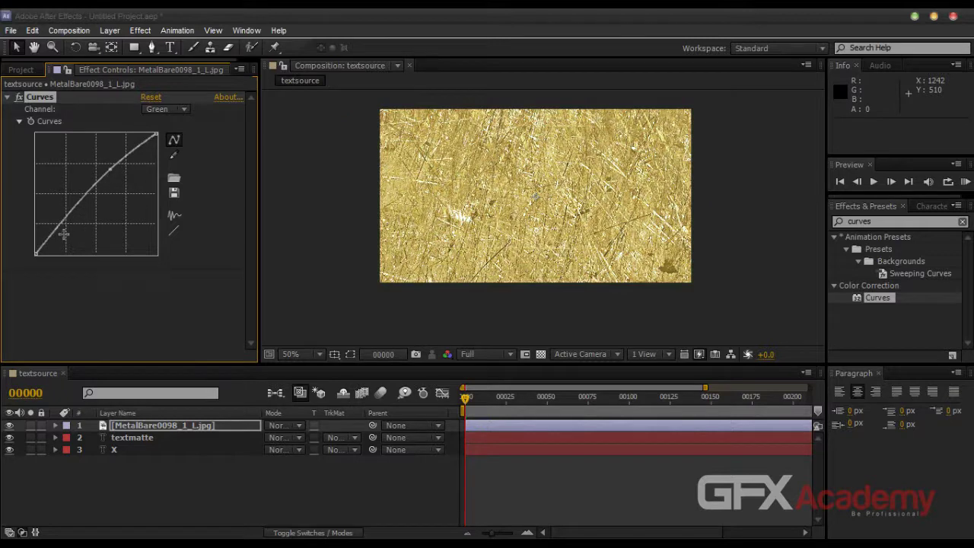
pyautogui.moveTo(66, 222); pyautogui.dragTo(67, 230)
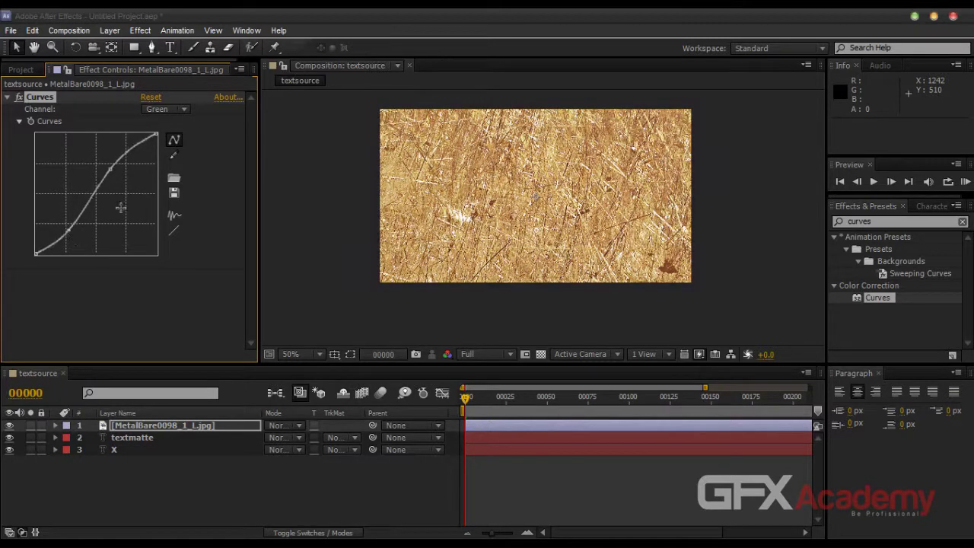
# Step: Return Curves to the RGB channel, ease down its upper point and deepen the shadows with its lower point
pyautogui.click(159, 110)
pyautogui.click(162, 122)
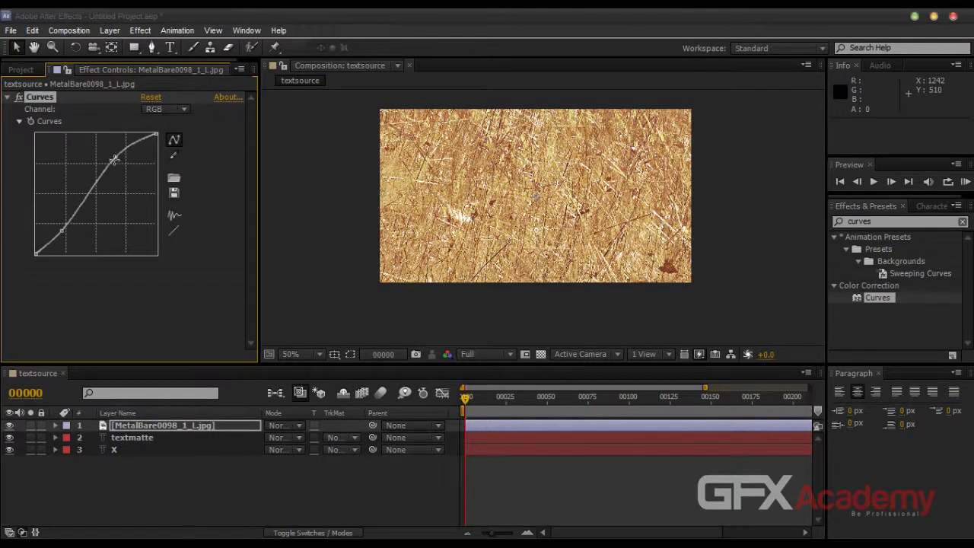
pyautogui.moveTo(114, 160)
pyautogui.mouseDown()
pyautogui.moveTo(129, 178)
pyautogui.moveTo(124, 165)
pyautogui.mouseUp()
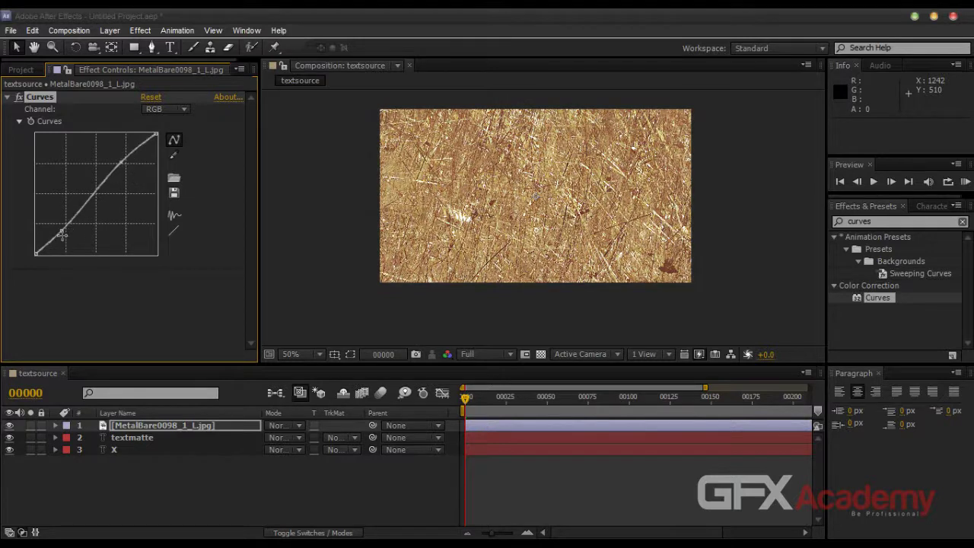
pyautogui.moveTo(63, 233); pyautogui.dragTo(69, 232)
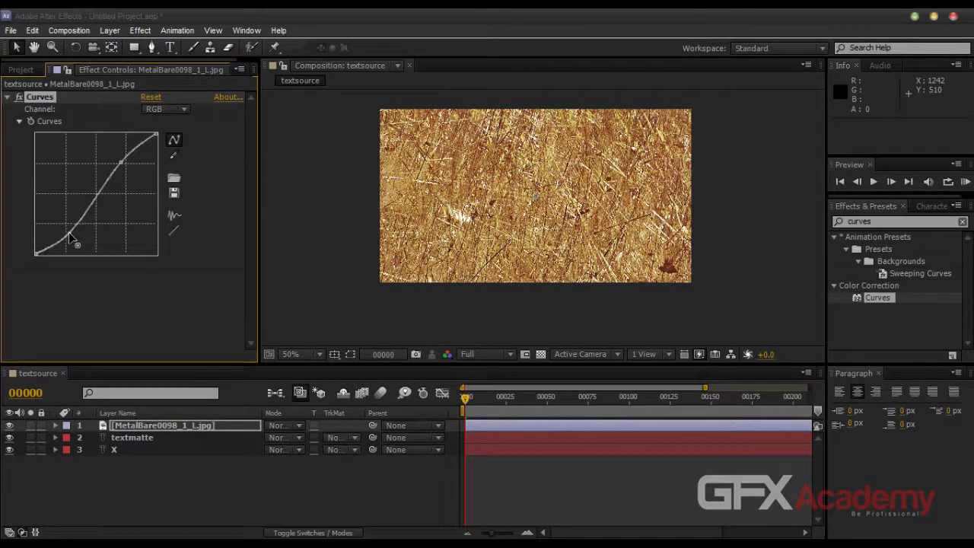
# Step: Move the metal texture to position 238, 51 and raise the upper point of the RGB curve to brighten the highlights
pyautogui.moveTo(584, 240); pyautogui.dragTo(542, 171)
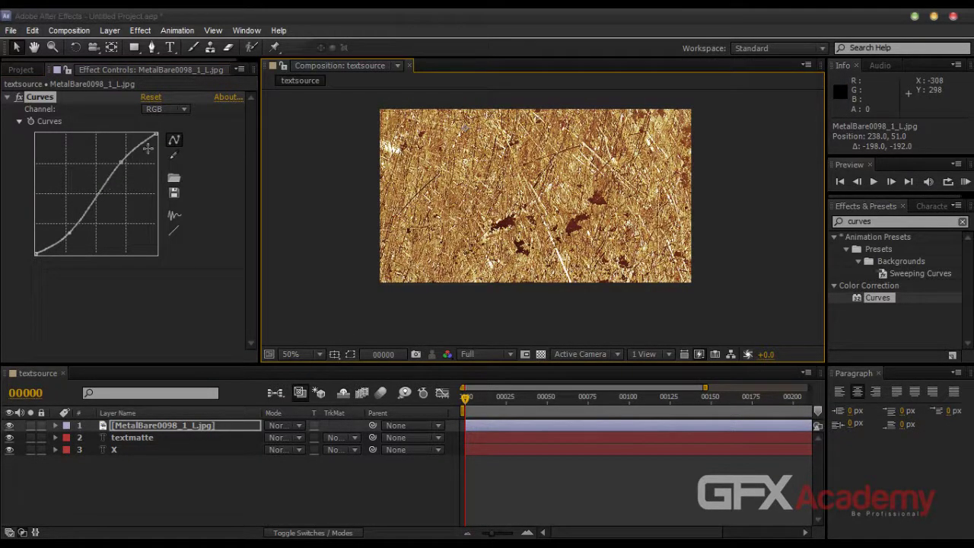
pyautogui.moveTo(154, 135)
pyautogui.mouseDown()
pyautogui.moveTo(156, 168)
pyautogui.moveTo(124, 199)
pyautogui.moveTo(115, 175)
pyautogui.moveTo(157, 134)
pyautogui.mouseUp()
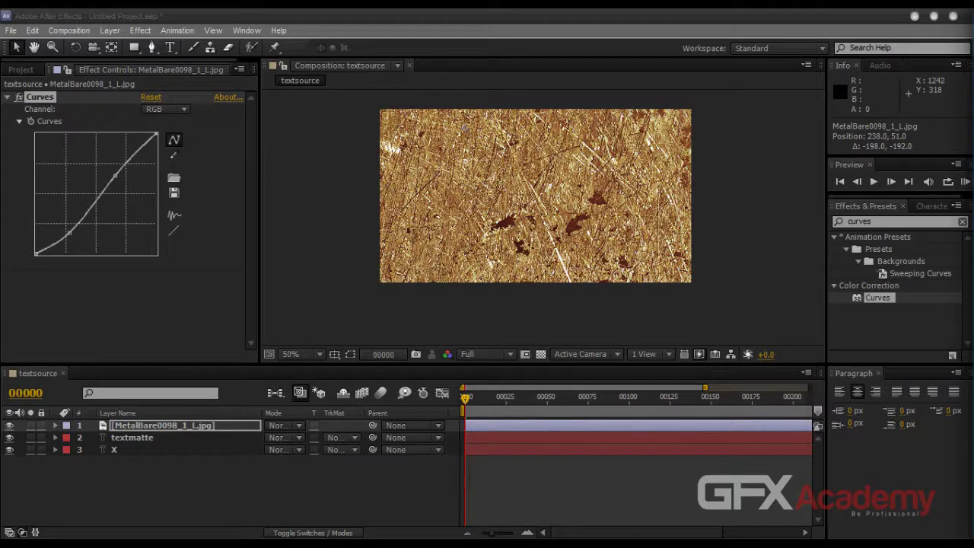
pyautogui.click(367, 490)
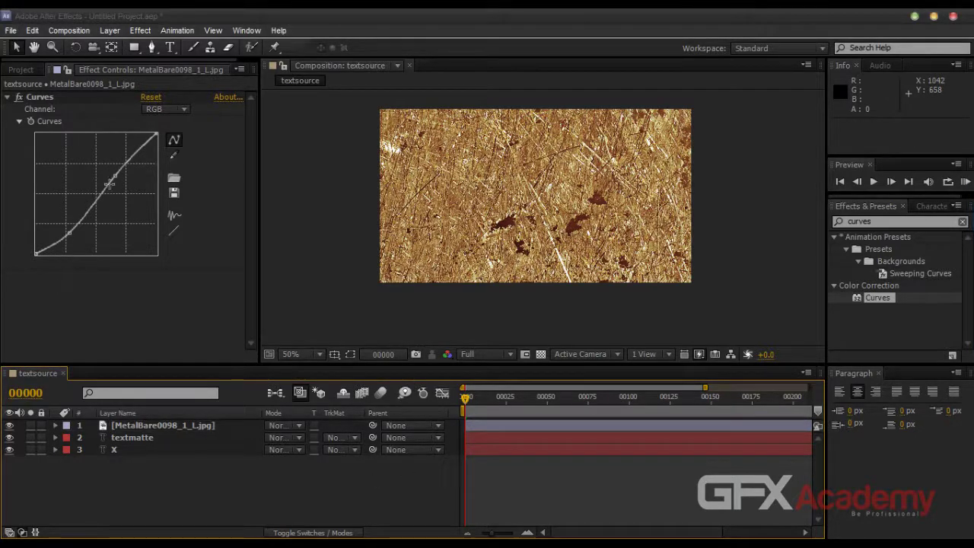
pyautogui.moveTo(110, 183); pyautogui.dragTo(119, 161)
pyautogui.click(168, 490)
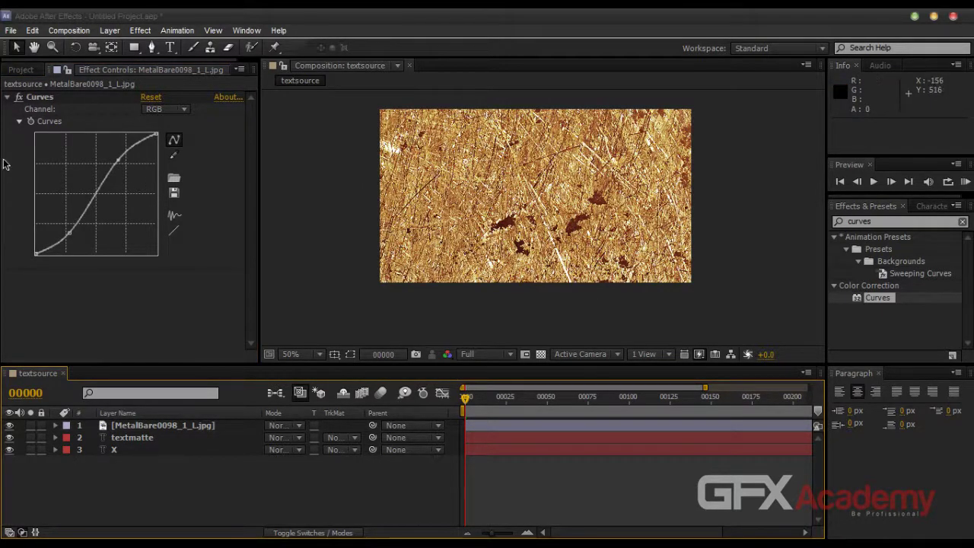
# Step: Try applying the MetalBare0098_1_L.jpg layer as an alpha matte to the textmatte layer
pyautogui.click(389, 309)
pyautogui.press(',')
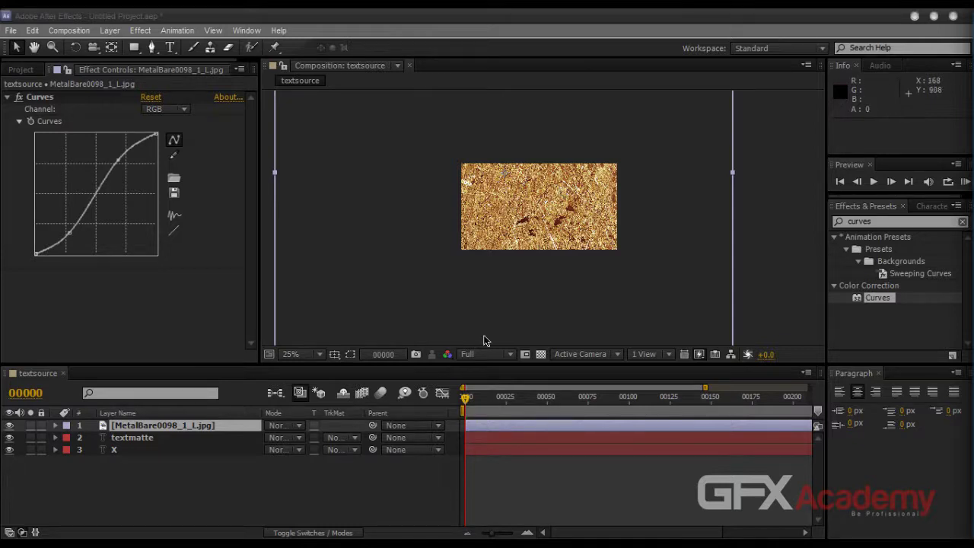
pyautogui.click(228, 439)
pyautogui.click(339, 438)
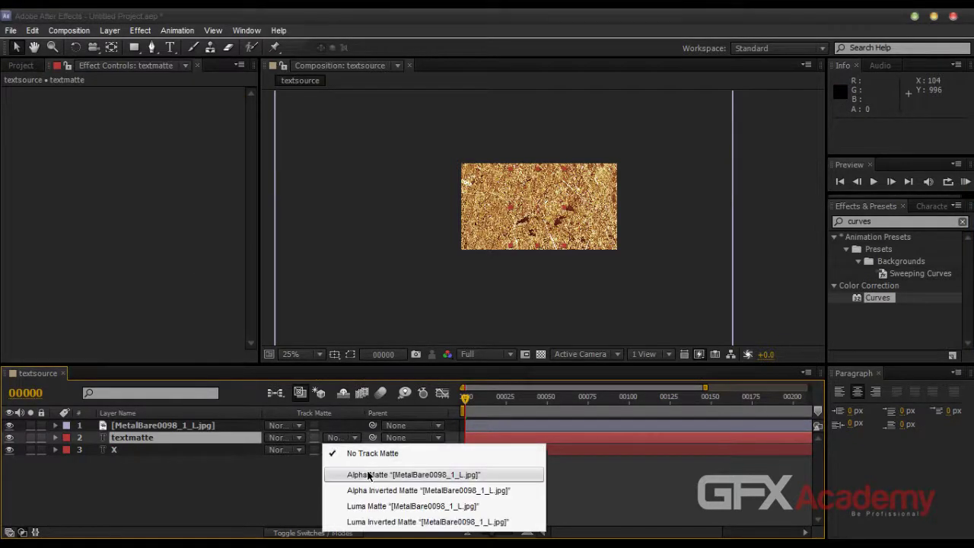
pyautogui.click(367, 471)
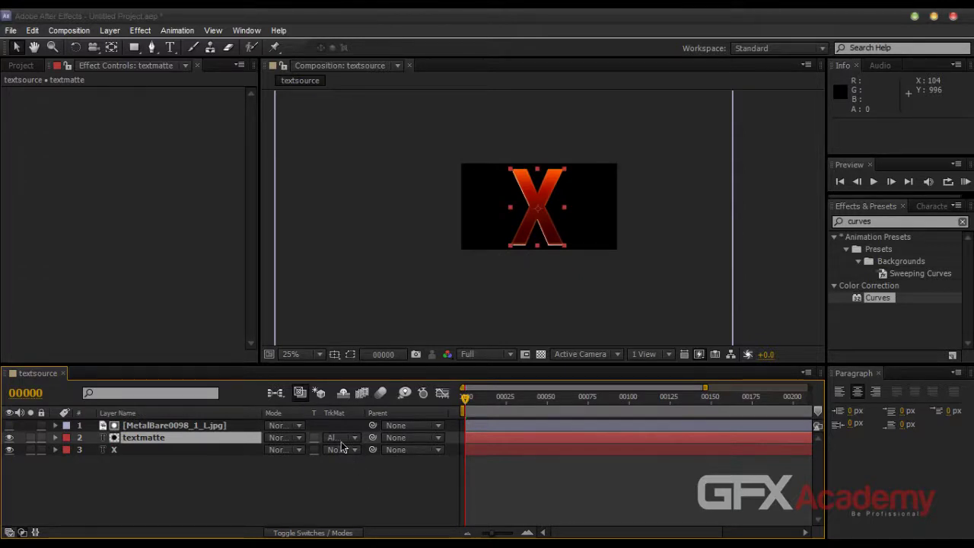
# Step: Remove the track matte from the textmatte layer and make the MetalBare0098_1_L.jpg layer visible again
pyautogui.click(342, 447)
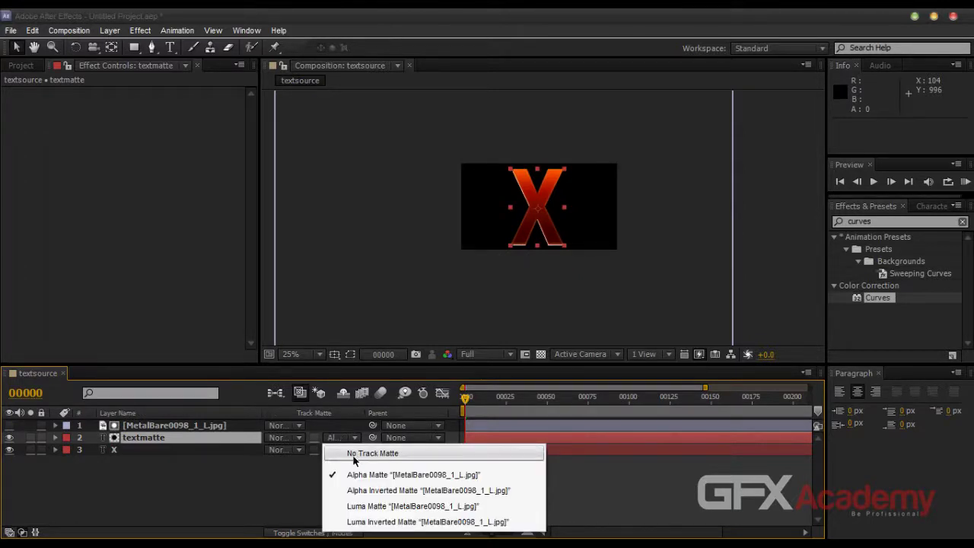
pyautogui.click(353, 454)
pyautogui.click(239, 496)
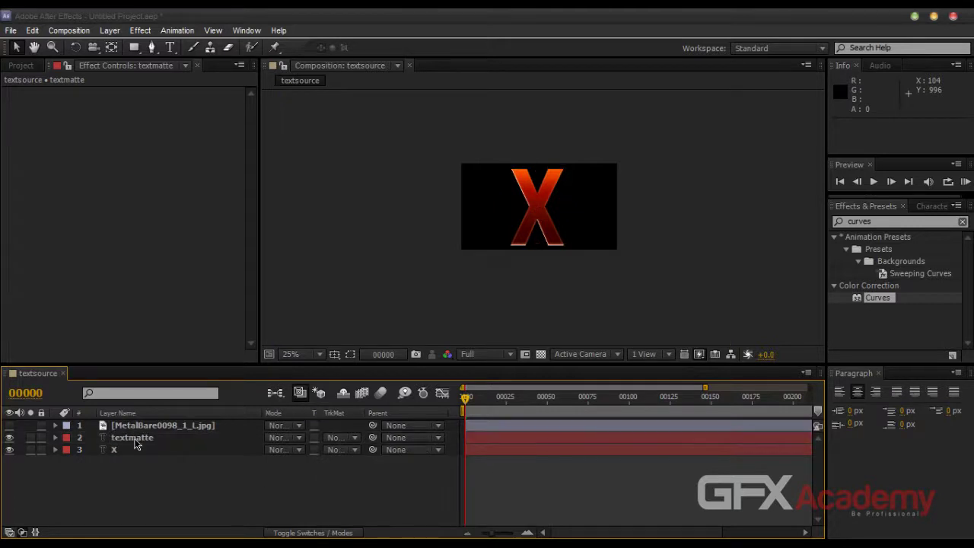
pyautogui.click(10, 426)
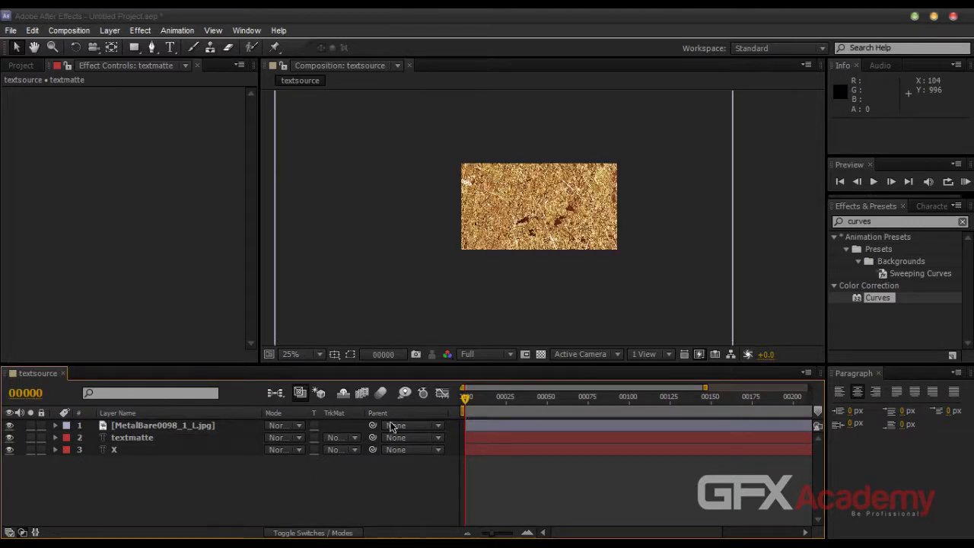
pyautogui.press('.')
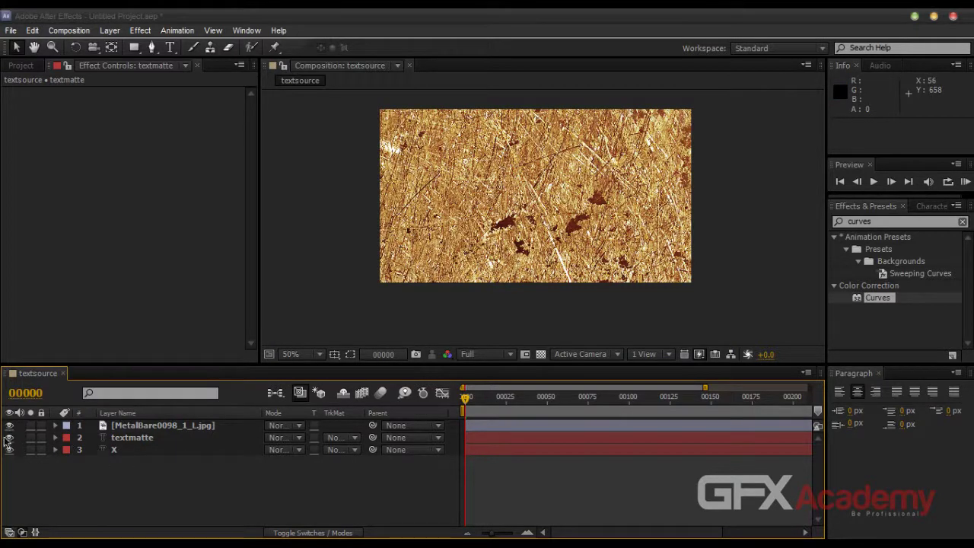
# Step: Solo the textmatte layer, inspect its alpha over the transparency grid, and turn the solo off
pyautogui.click(30, 437)
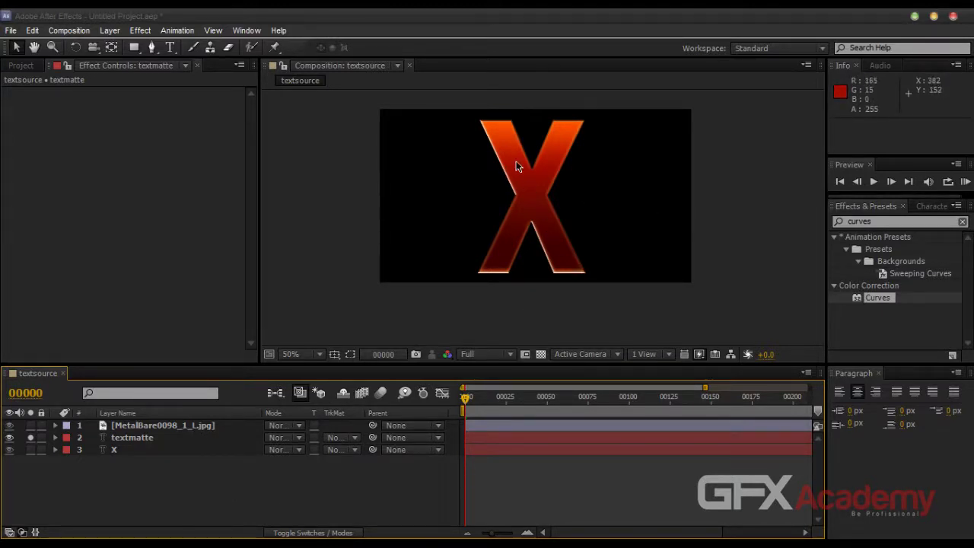
pyautogui.click(540, 353)
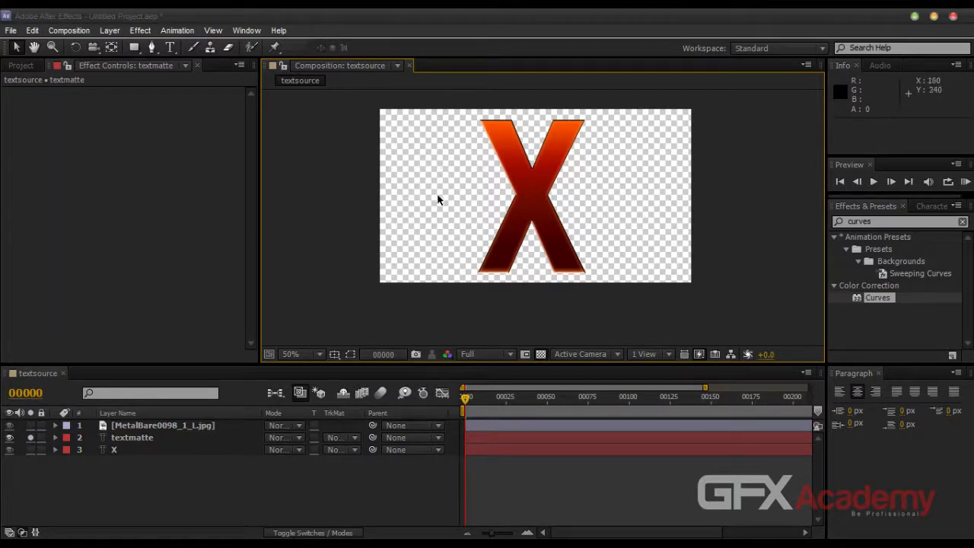
pyautogui.click(31, 438)
# Step: Place the MetalBare0098_1_L.jpg layer directly below textmatte and set its track matte to Alpha Matte "textmatte"
pyautogui.click(150, 429)
pyautogui.moveTo(148, 426); pyautogui.dragTo(149, 445)
pyautogui.click(335, 438)
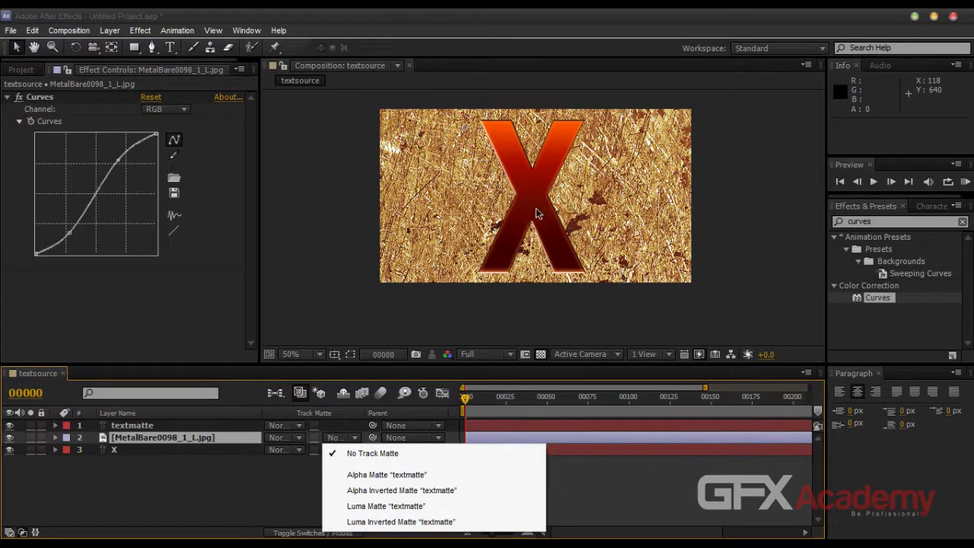
pyautogui.click(448, 479)
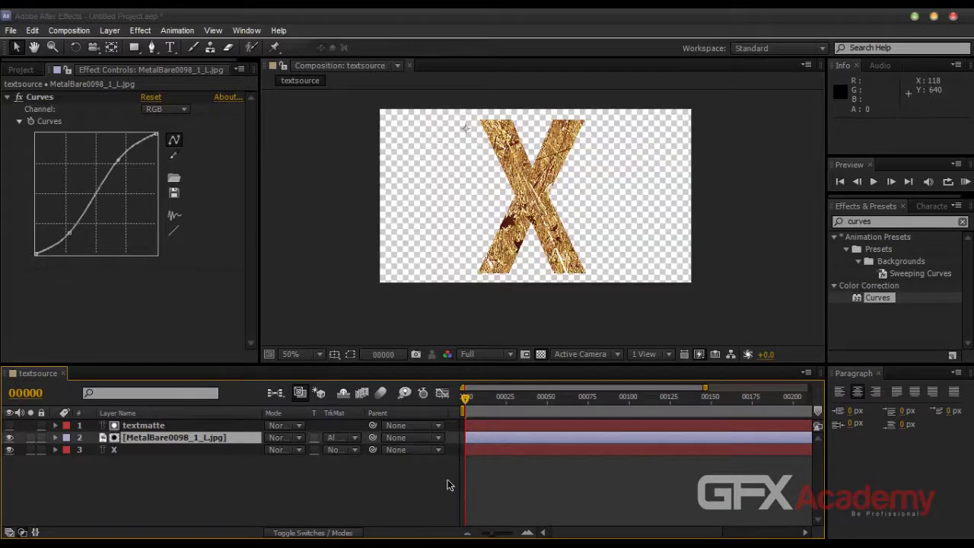
# Step: Turn off the transparency grid and reposition the metal texture inside the X to position -246, -413
pyautogui.click(541, 354)
pyautogui.scroll(1, 579, 285)
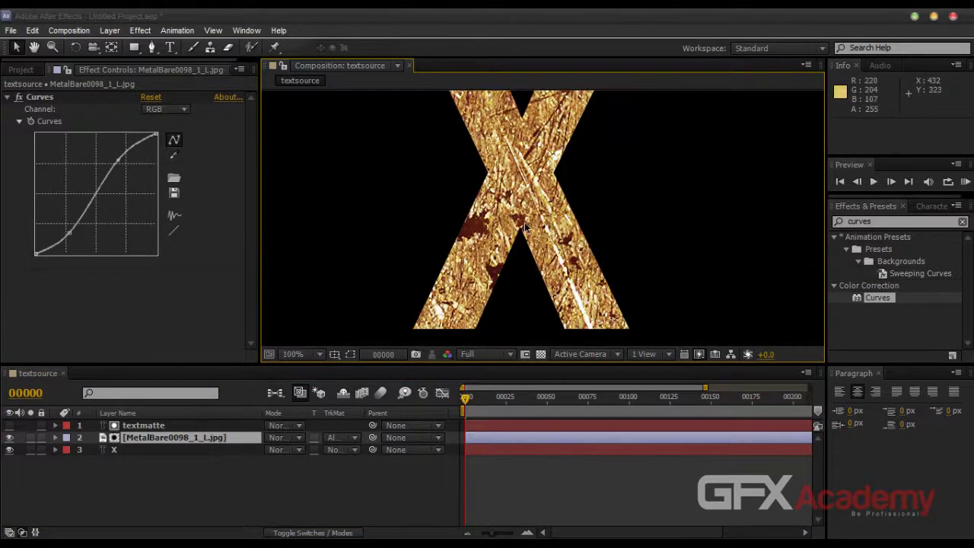
pyautogui.scroll(-1, 545, 270)
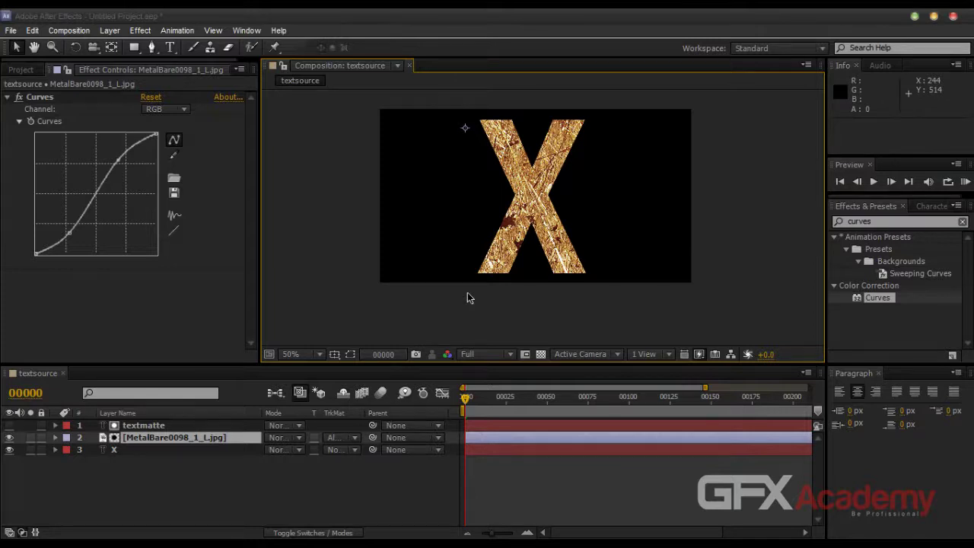
pyautogui.click(213, 438)
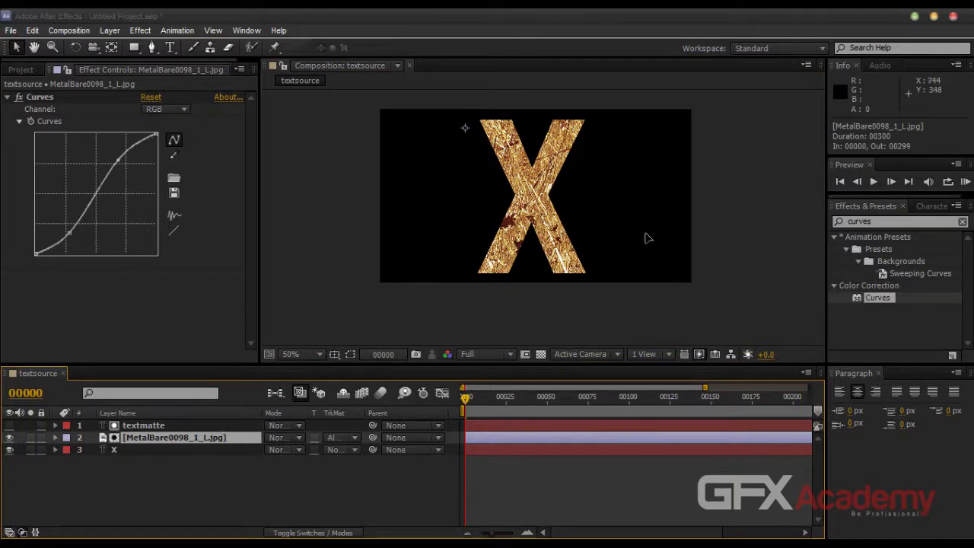
pyautogui.moveTo(646, 239); pyautogui.dragTo(674, 200)
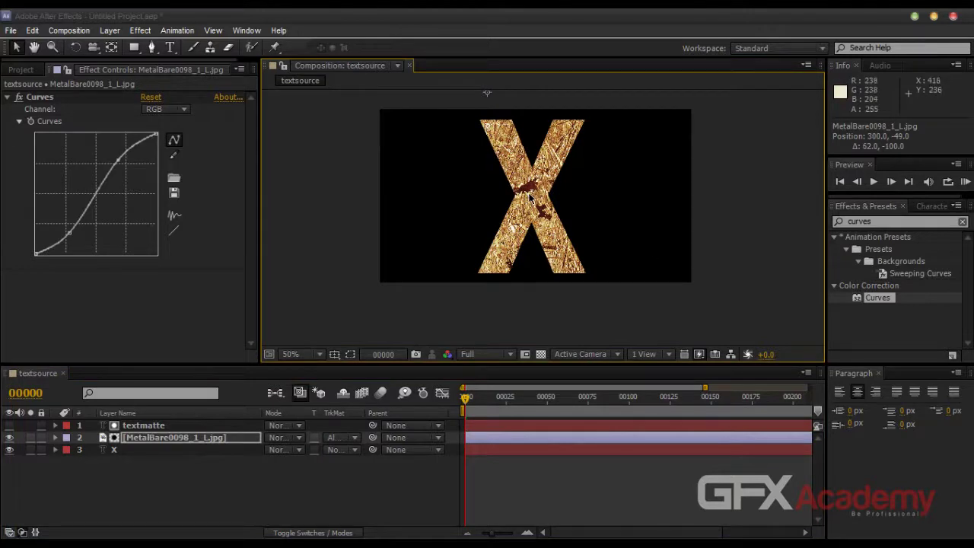
pyautogui.moveTo(534, 199); pyautogui.dragTo(449, 208)
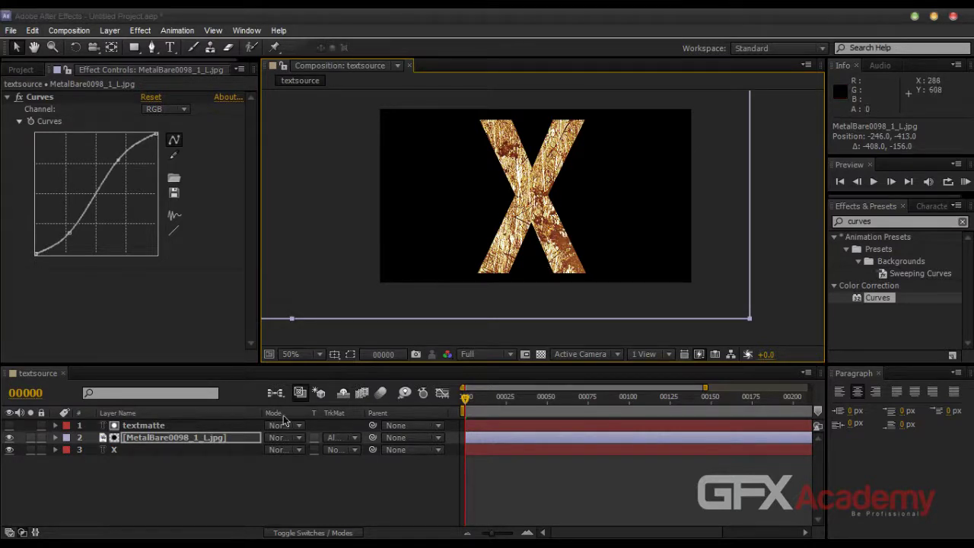
# Step: Set the MetalBare0098_1_L.jpg layer's blending mode to Multiply and inspect the textured X up close
pyautogui.click(209, 447)
pyautogui.click(185, 439)
pyautogui.click(205, 450)
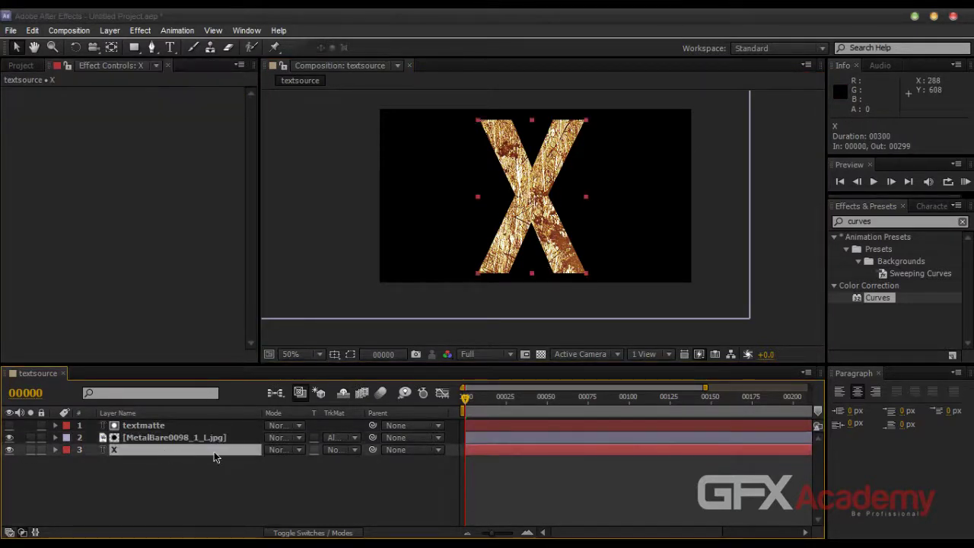
pyautogui.click(153, 437)
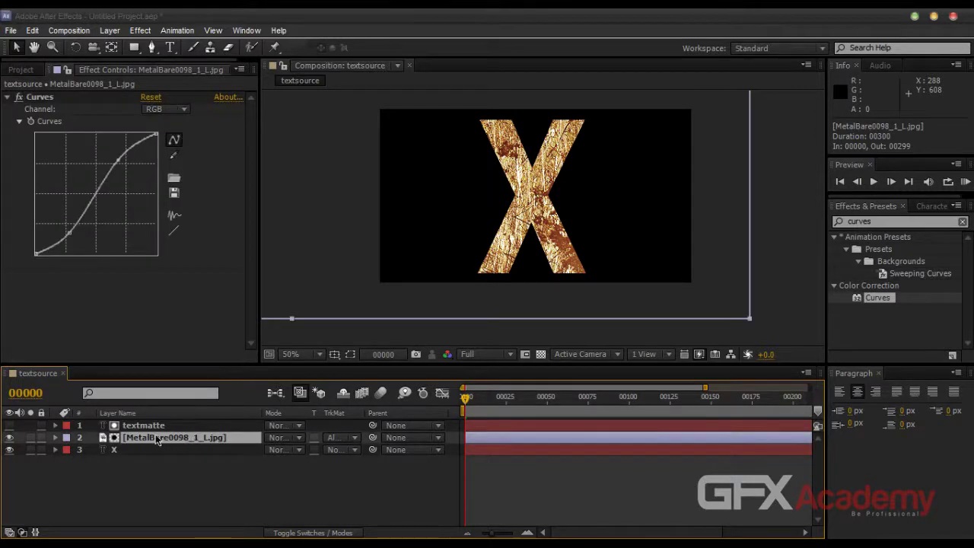
pyautogui.click(295, 438)
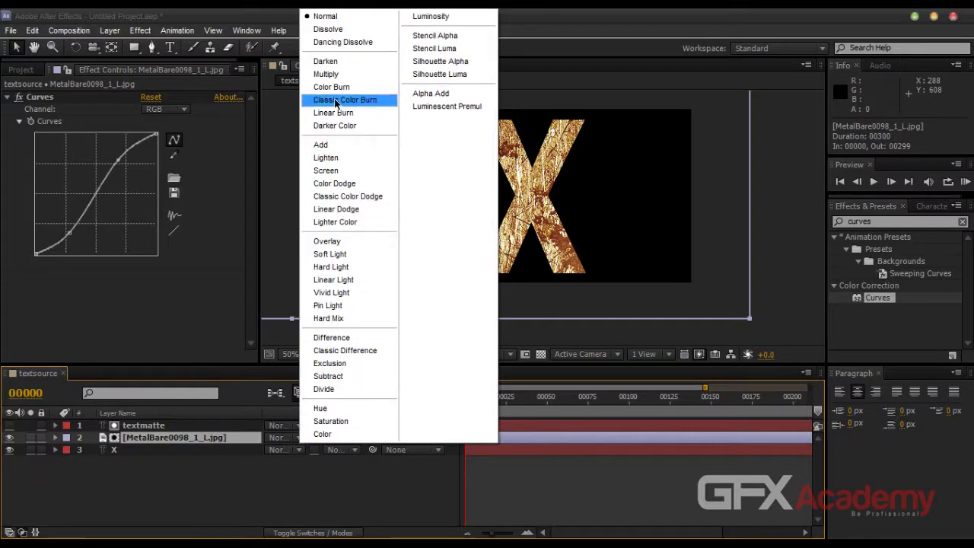
pyautogui.click(328, 74)
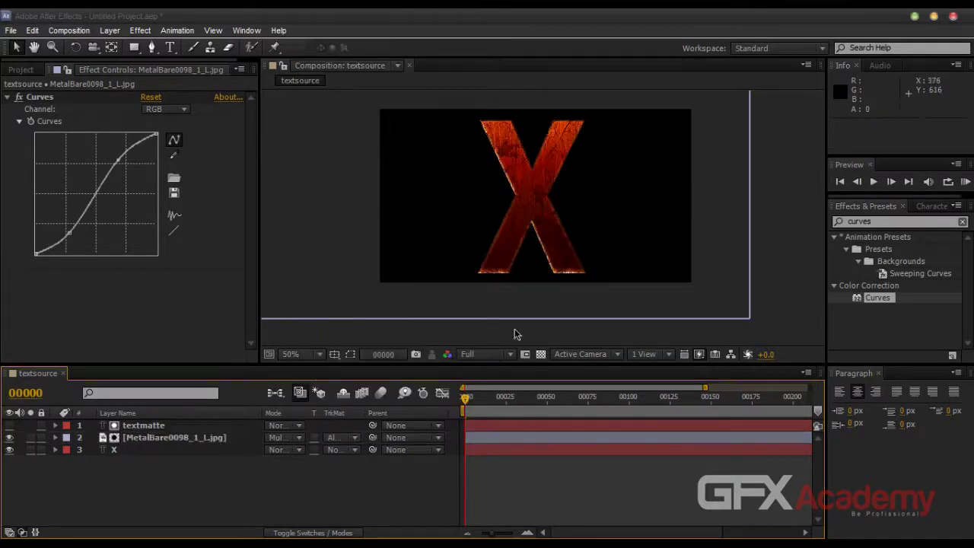
pyautogui.press('/')
pyautogui.moveTo(556, 182); pyautogui.dragTo(563, 233)
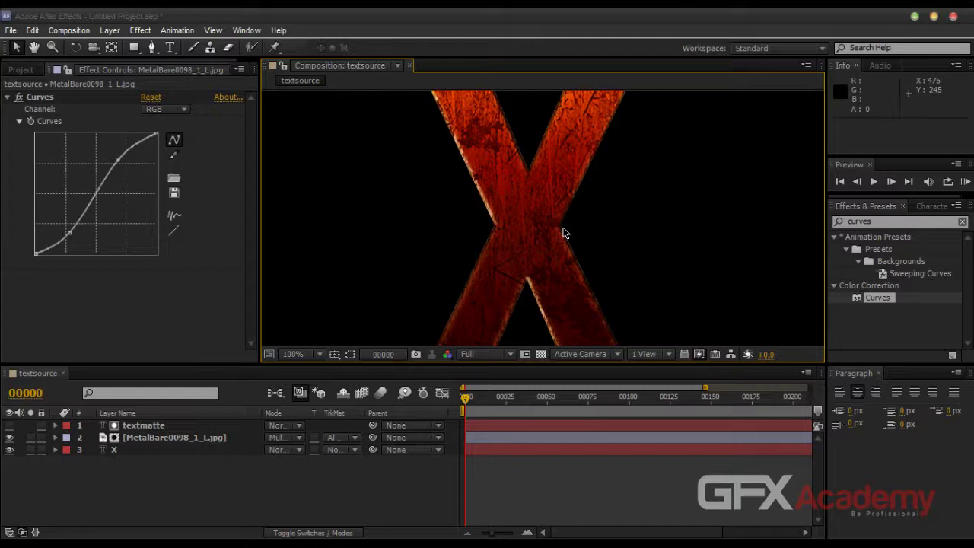
pyautogui.scroll(-2, 564, 232)
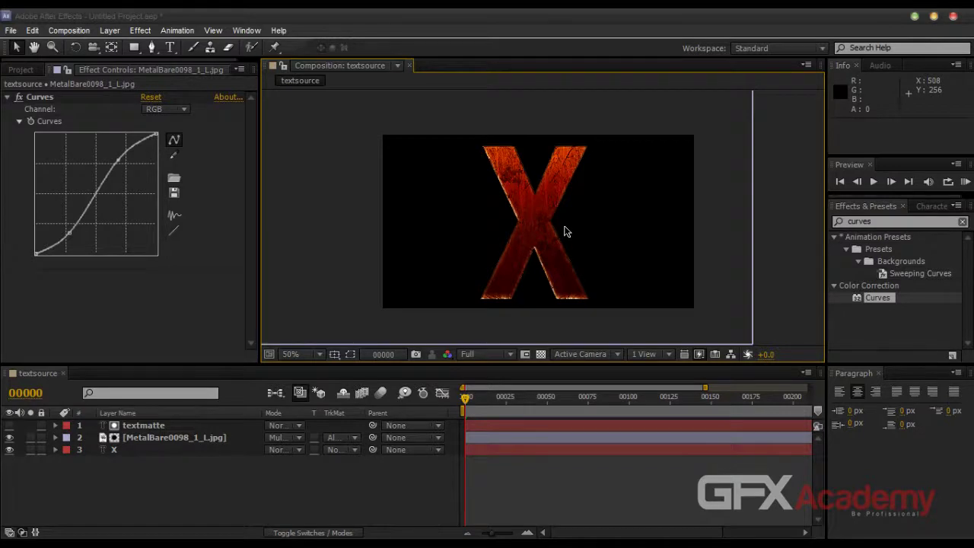
# Step: Apply the Levels effect to the MetalBare0098_1_L.jpg layer
pyautogui.scroll(2, 563, 232)
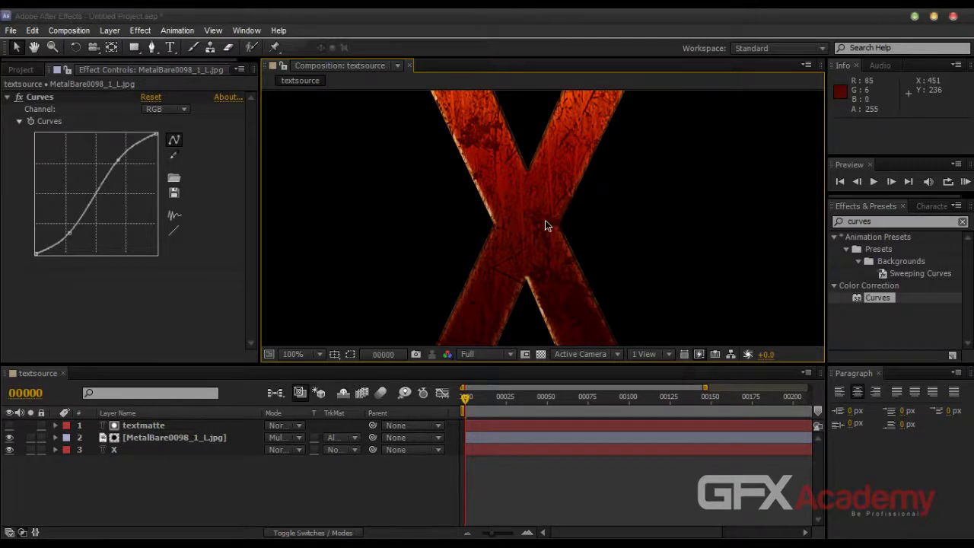
pyautogui.scroll(-2, 545, 220)
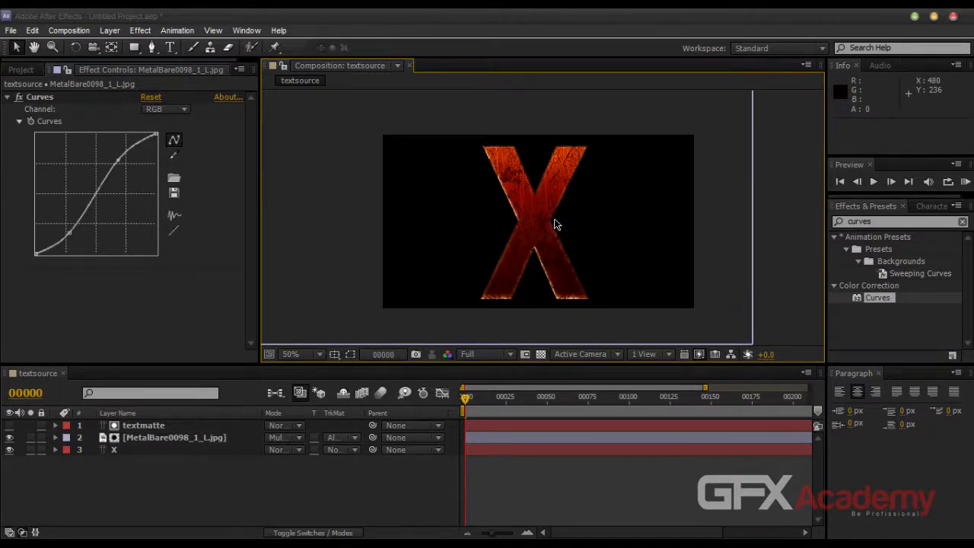
pyautogui.scroll(2, 554, 223)
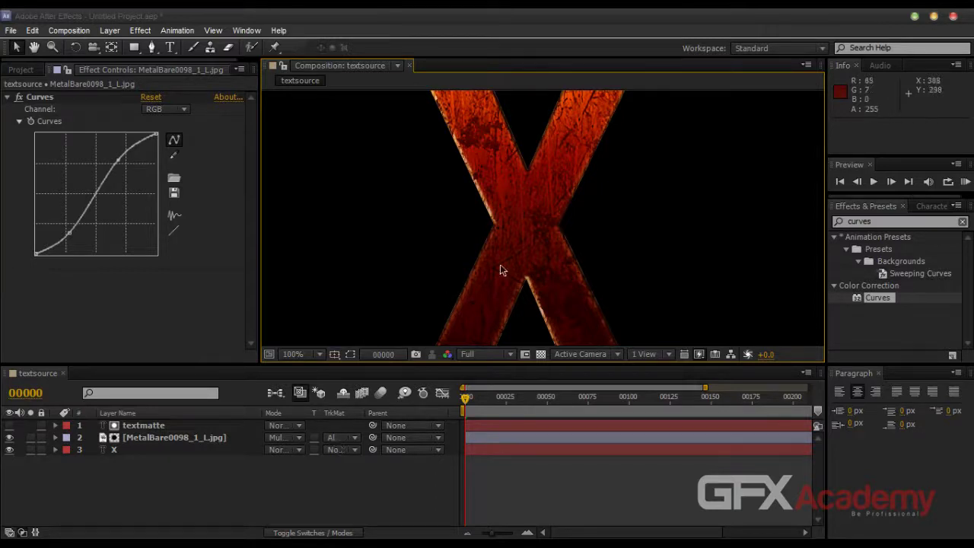
pyautogui.scroll(-2, 535, 232)
pyautogui.scroll(2, 548, 222)
pyautogui.click(147, 438)
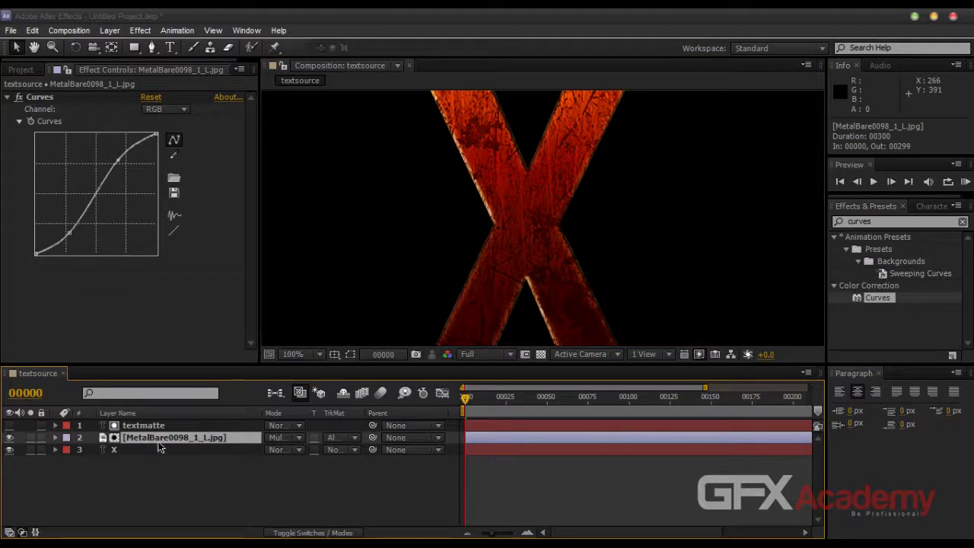
pyautogui.click(871, 221)
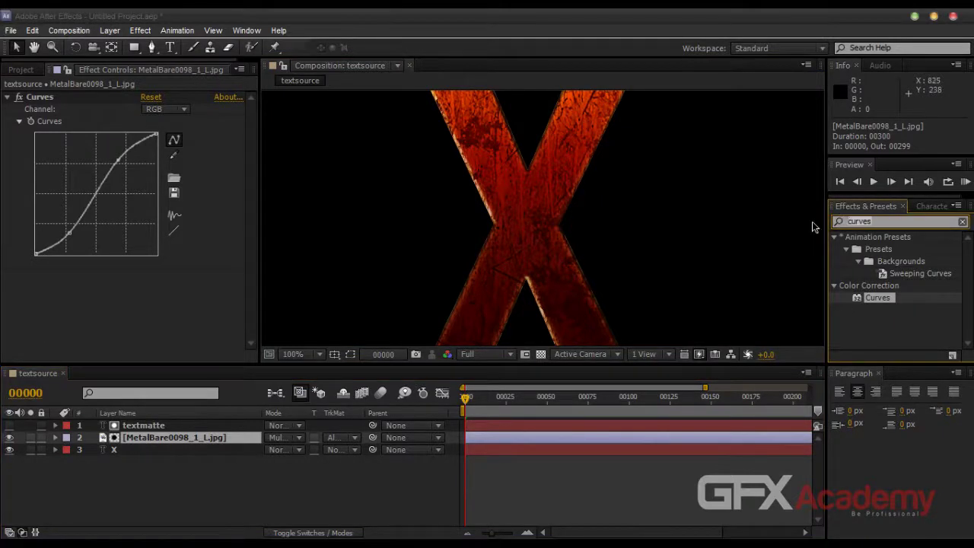
pyautogui.hotkey('ctrl', 'a')
pyautogui.write('level')
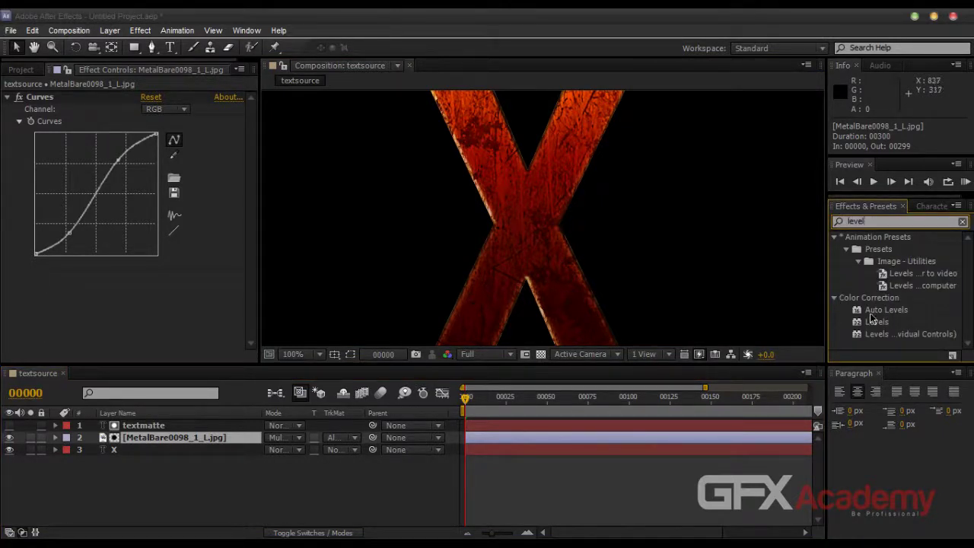
pyautogui.moveTo(875, 322); pyautogui.dragTo(128, 437)
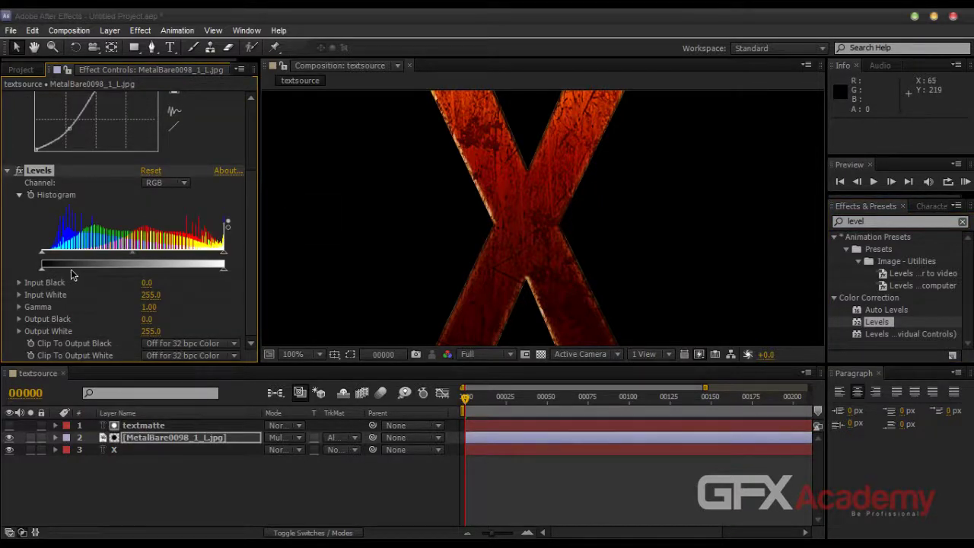
# Step: Try a Levels Gamma of 0.61 with Input White lowered to 142 on the metal texture
pyautogui.moveTo(133, 253); pyautogui.dragTo(160, 257)
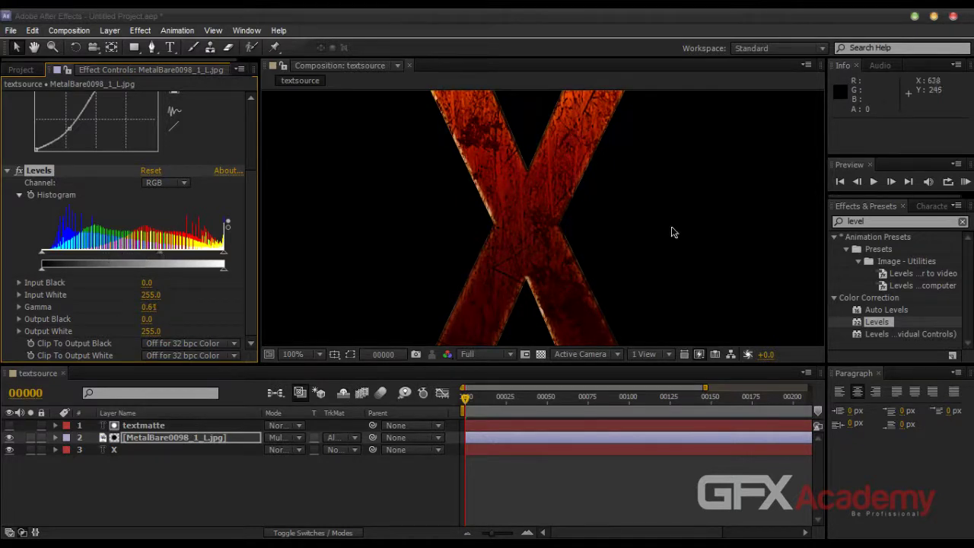
pyautogui.moveTo(42, 253); pyautogui.dragTo(42, 257)
pyautogui.moveTo(223, 257); pyautogui.dragTo(194, 260)
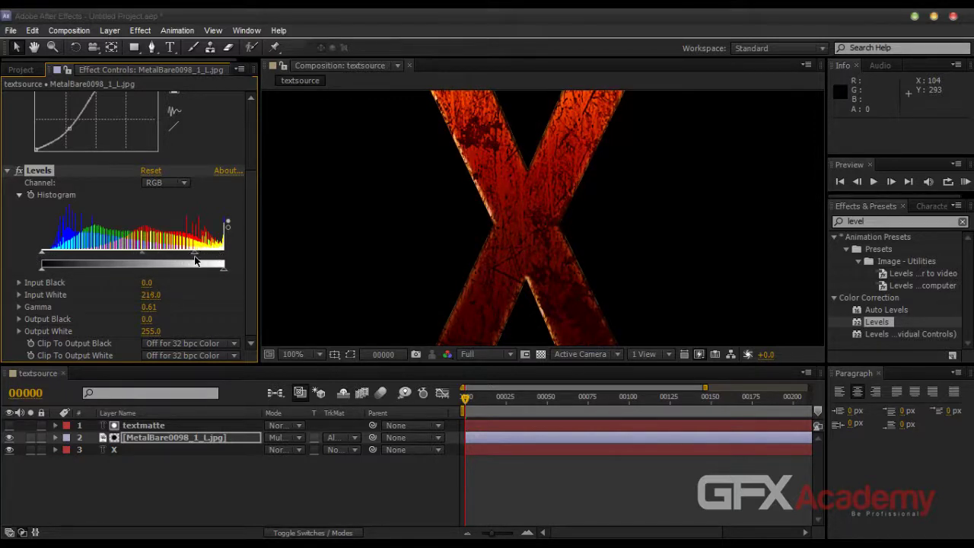
pyautogui.scroll(-2, 591, 233)
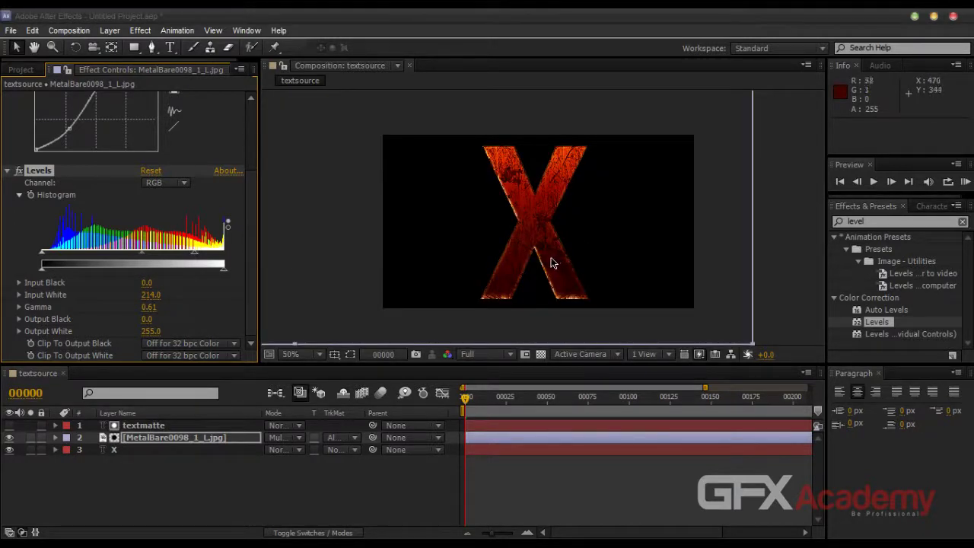
pyautogui.moveTo(227, 248); pyautogui.dragTo(143, 259)
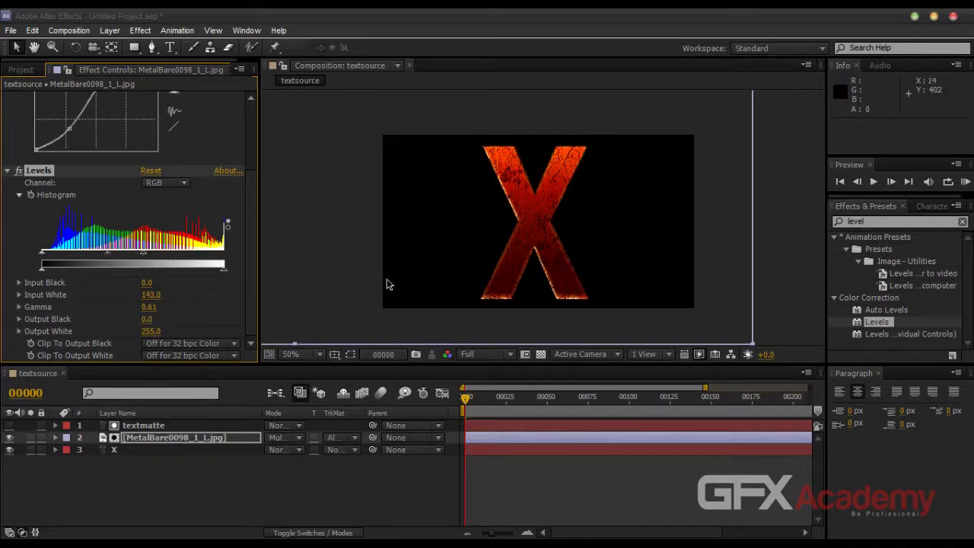
# Step: Try Levels with Input Black at 53, Gamma at 0.50 and Input White back at 255, checking the X up close
pyautogui.press('/')
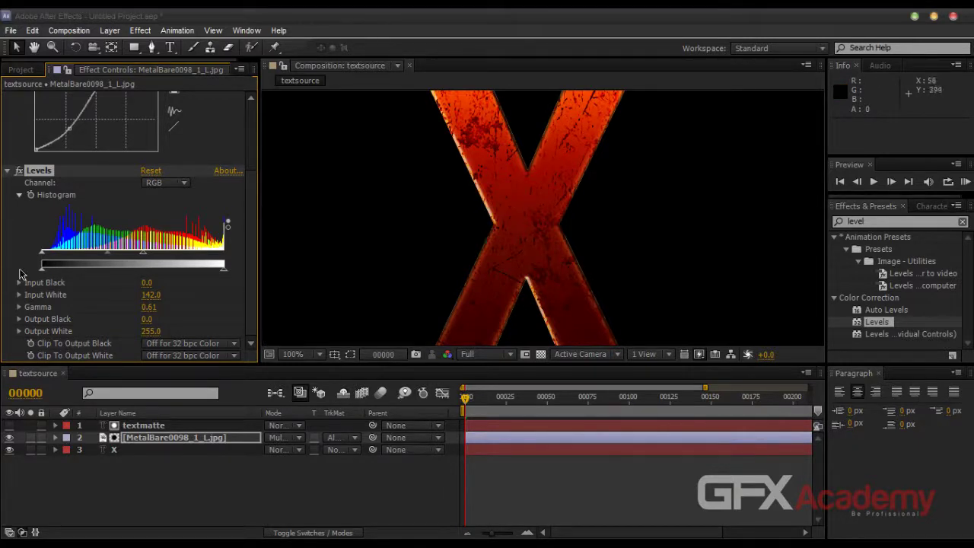
pyautogui.moveTo(43, 254); pyautogui.dragTo(124, 260)
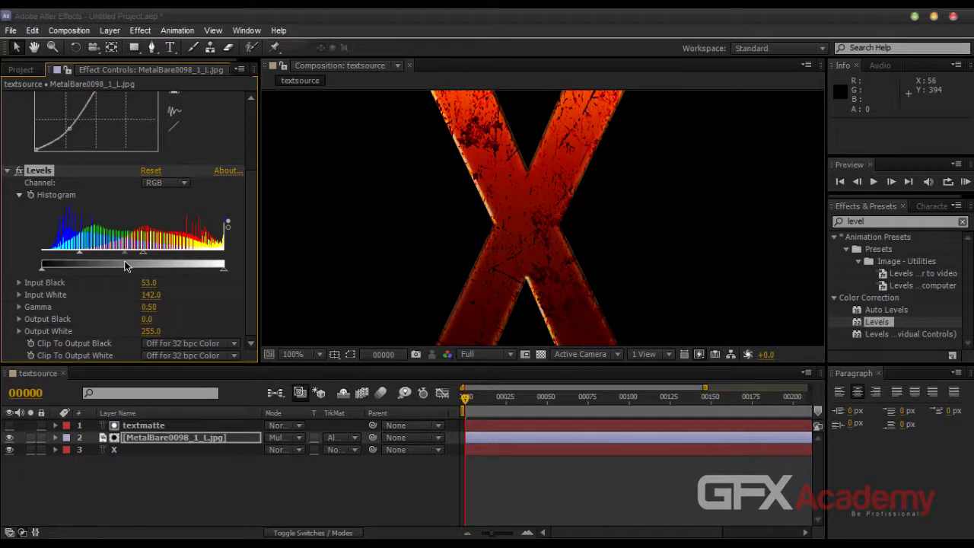
pyautogui.press(',')
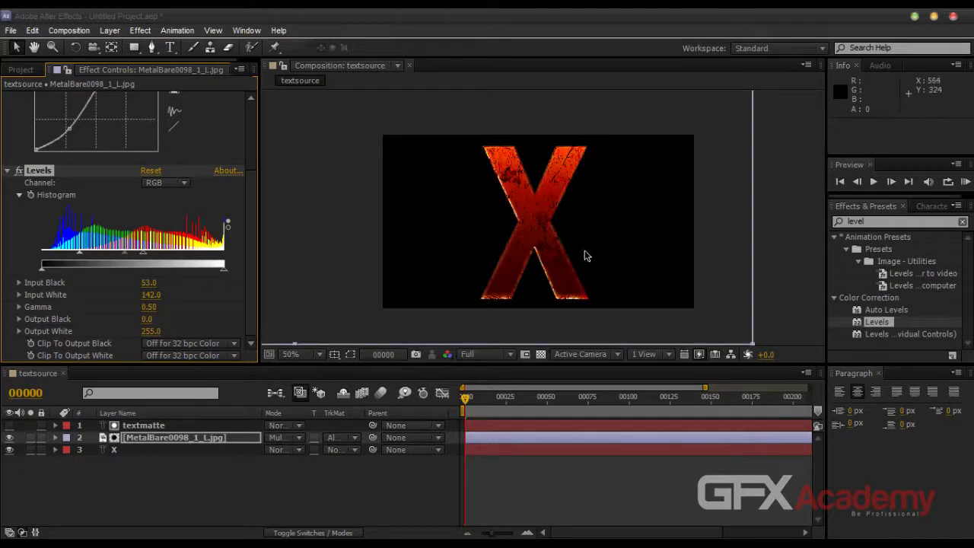
pyautogui.moveTo(144, 255); pyautogui.dragTo(224, 262)
pyautogui.press('.')
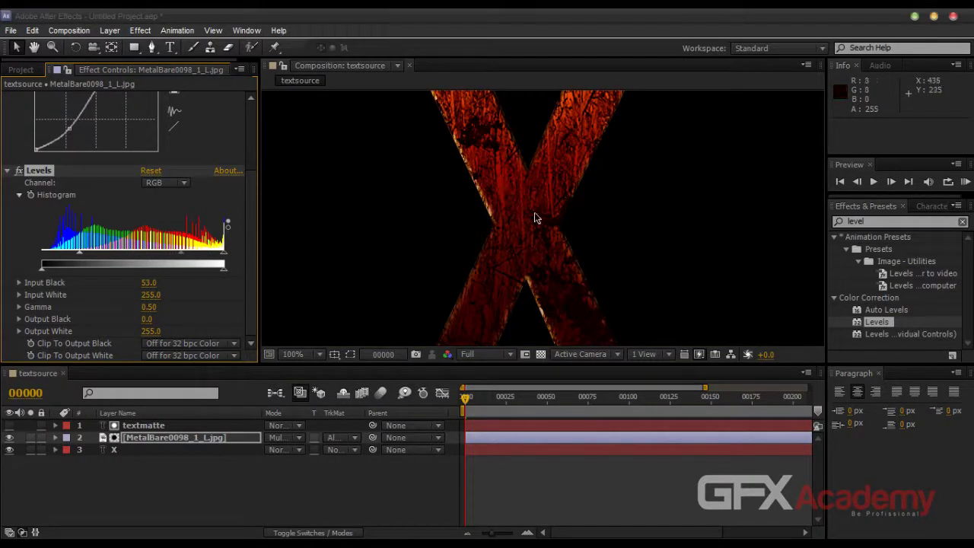
pyautogui.press(',')
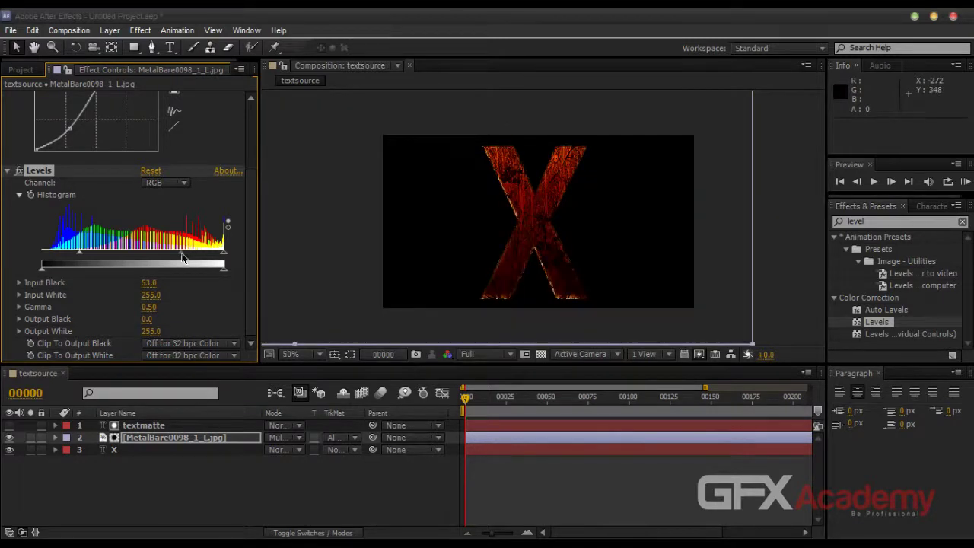
# Step: Set the metal texture's Levels Gamma to 2.49 and Input Black to 77, then deselect the layer
pyautogui.moveTo(181, 255); pyautogui.dragTo(105, 265)
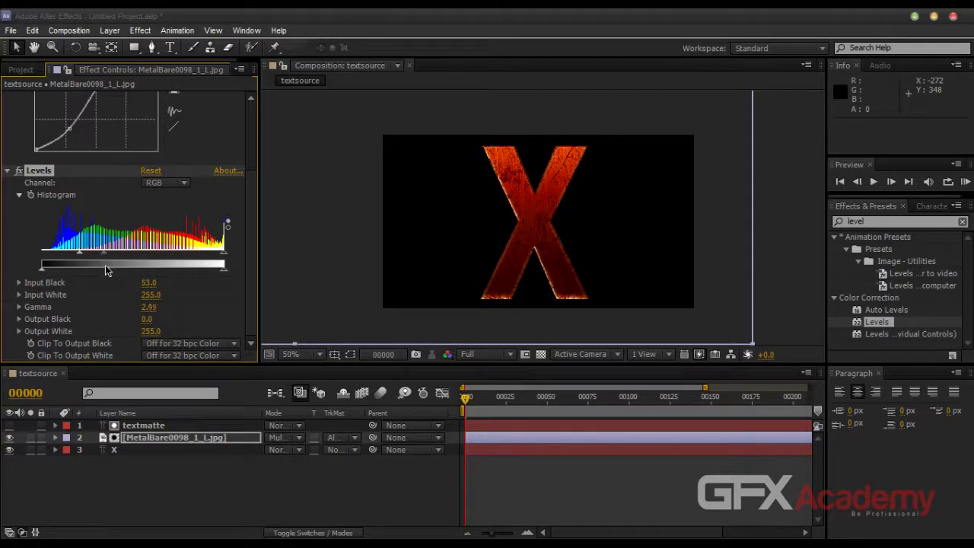
pyautogui.press('.')
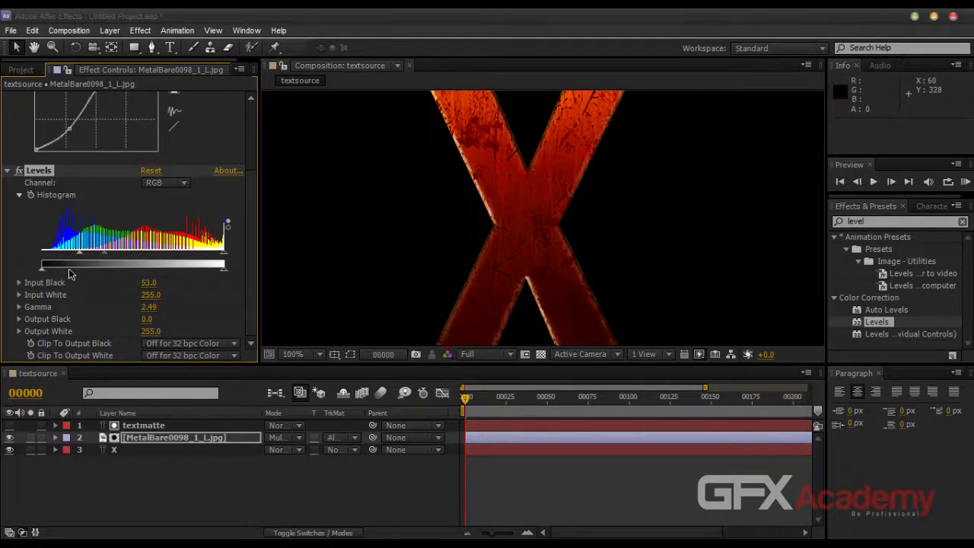
pyautogui.moveTo(80, 253); pyautogui.dragTo(97, 259)
pyautogui.press(',')
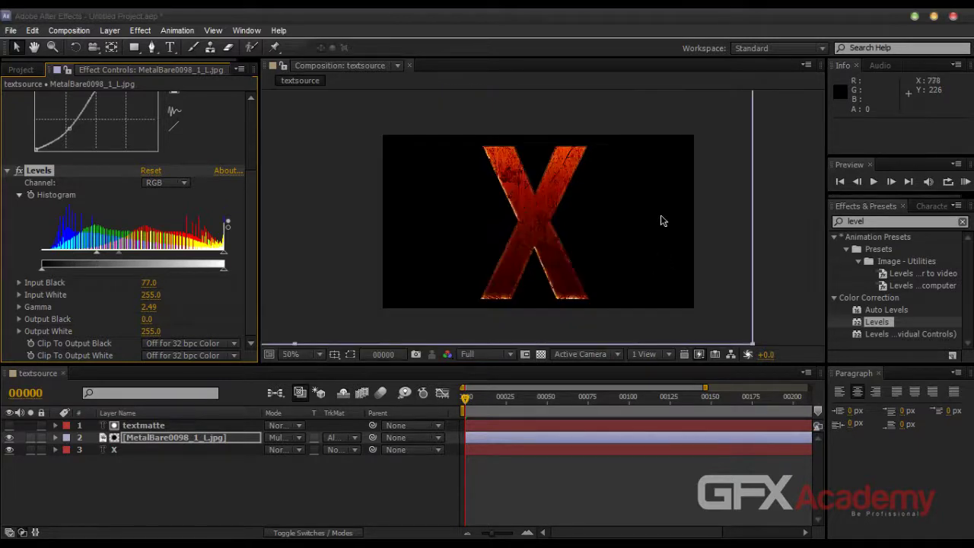
pyautogui.click(288, 497)
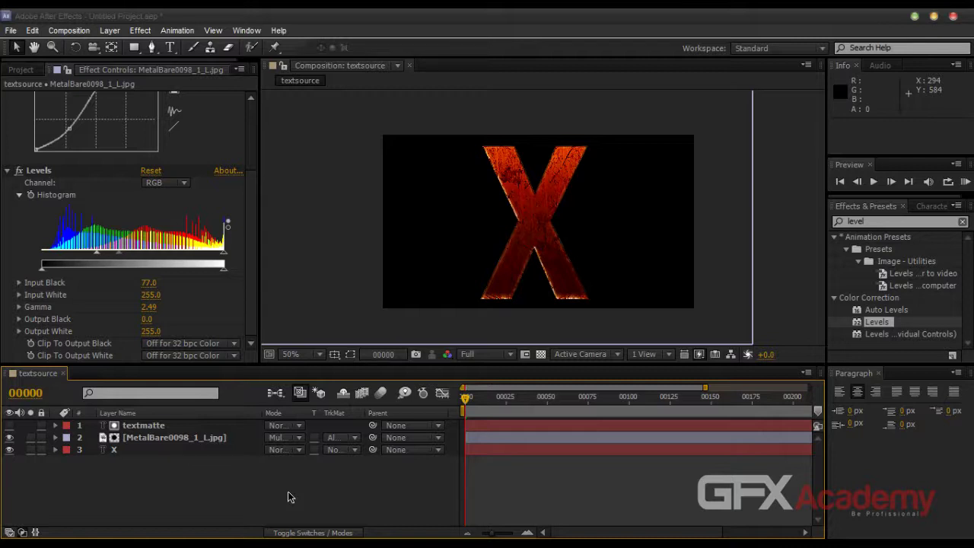
# Step: Create two project folders named imgs and sounds
pyautogui.click(21, 69)
pyautogui.click(168, 253)
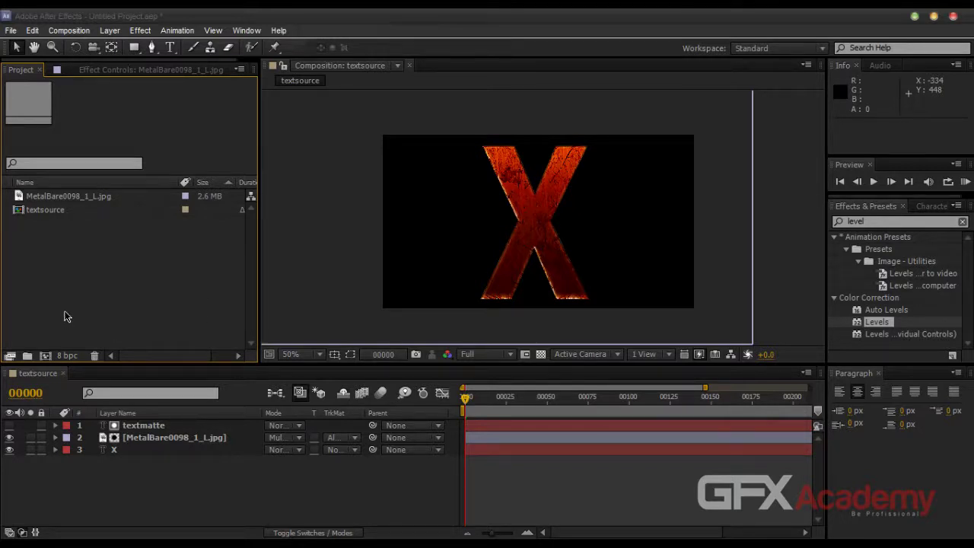
pyautogui.click(28, 355)
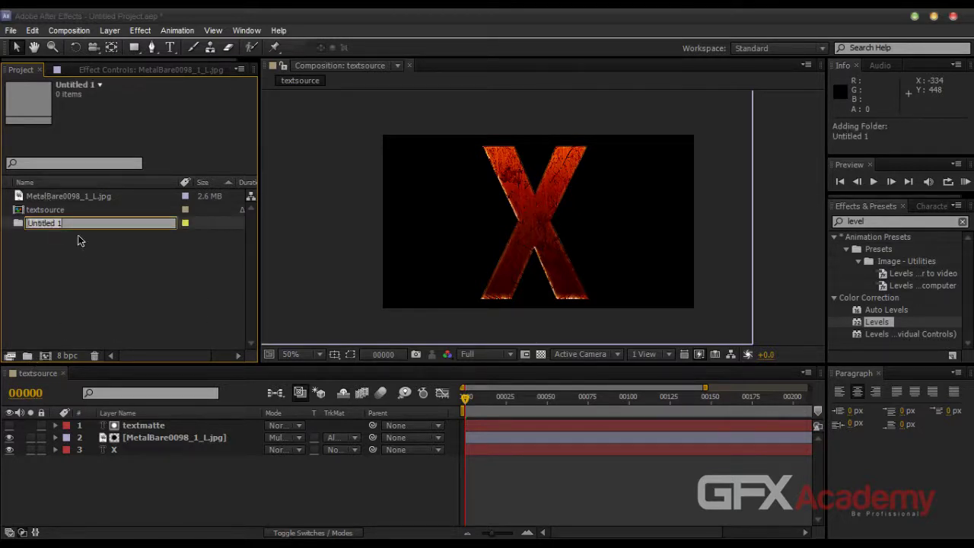
pyautogui.write('imgs')
pyautogui.press('Return')
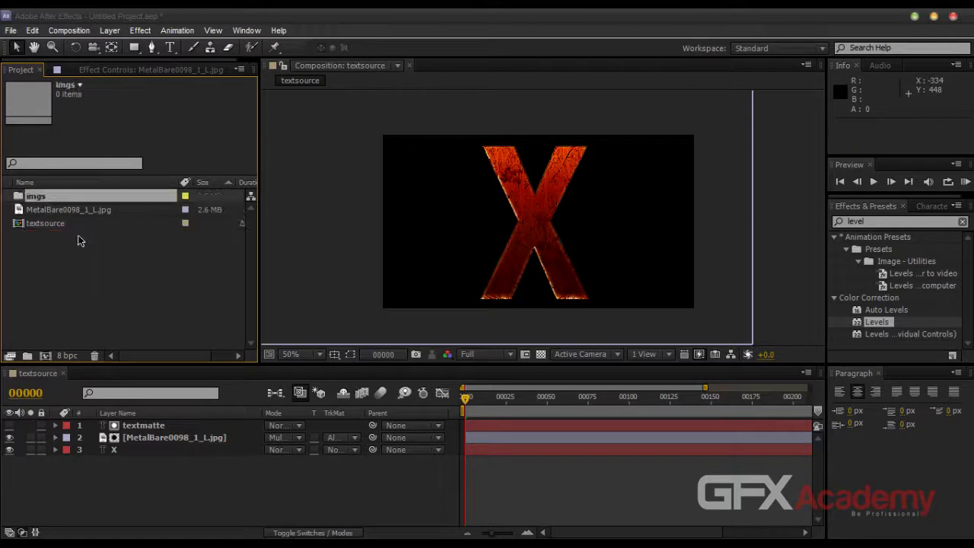
pyautogui.click(54, 255)
pyautogui.click(28, 356)
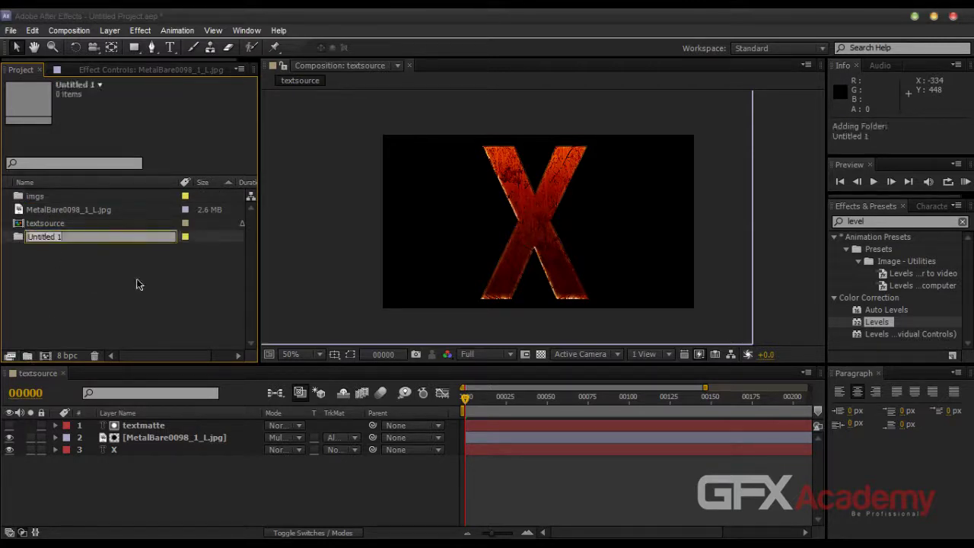
pyautogui.write('sounds')
pyautogui.press('Return')
# Step: Create two more top-level project folders named Ai and PSD
pyautogui.click(118, 303)
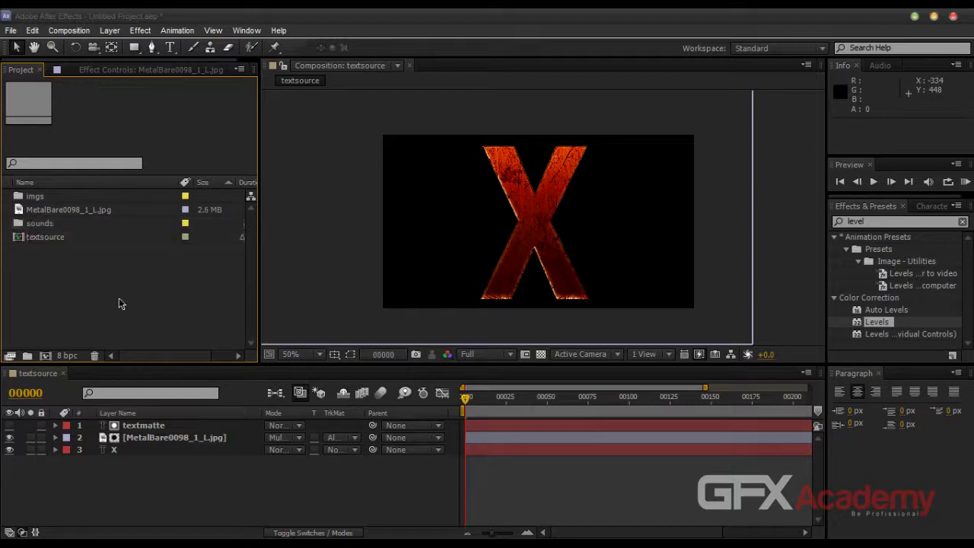
pyautogui.click(29, 354)
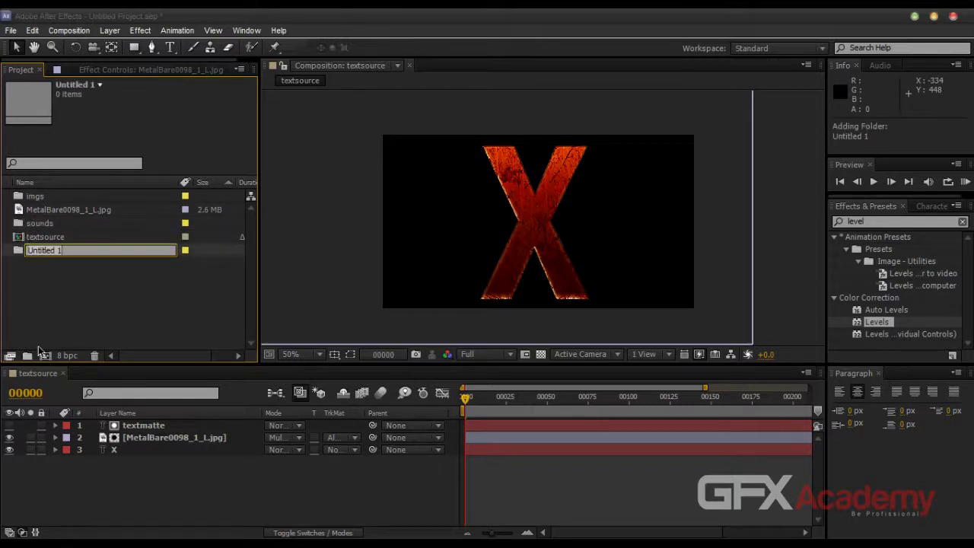
pyautogui.write('Ai')
pyautogui.click(61, 309)
pyautogui.click(27, 355)
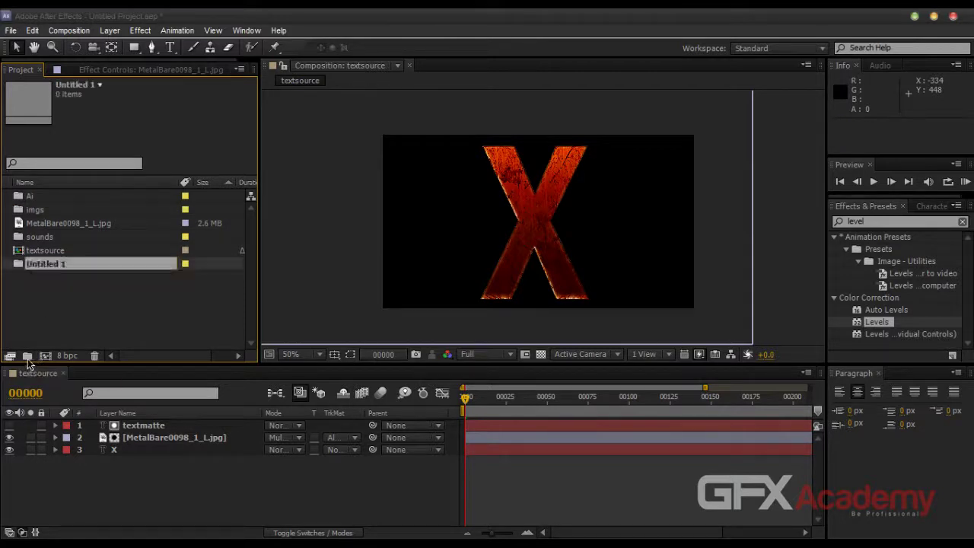
pyautogui.write('PSD')
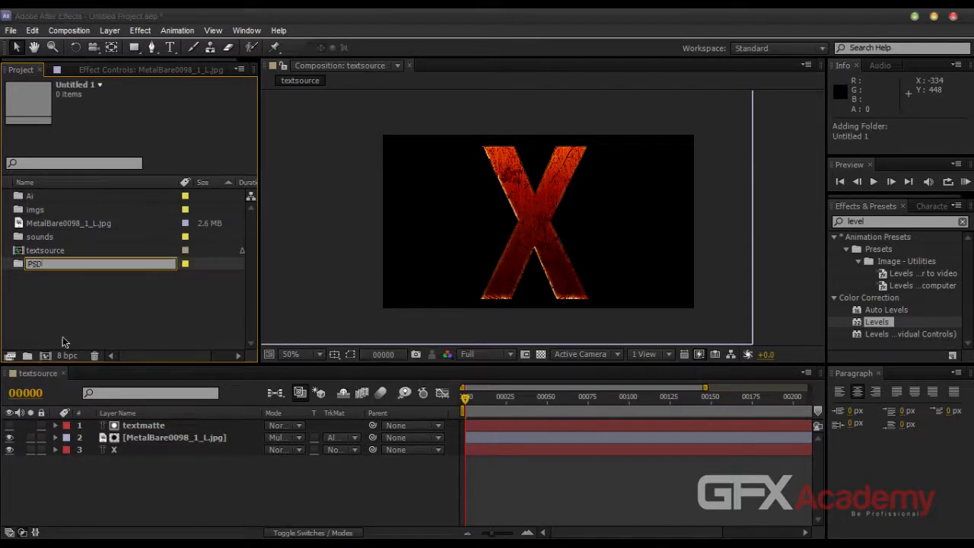
pyautogui.press('Return')
# Step: Create a project folder named Assets and move MetalBare0098_1_L.jpg into the imgs folder
pyautogui.click(60, 332)
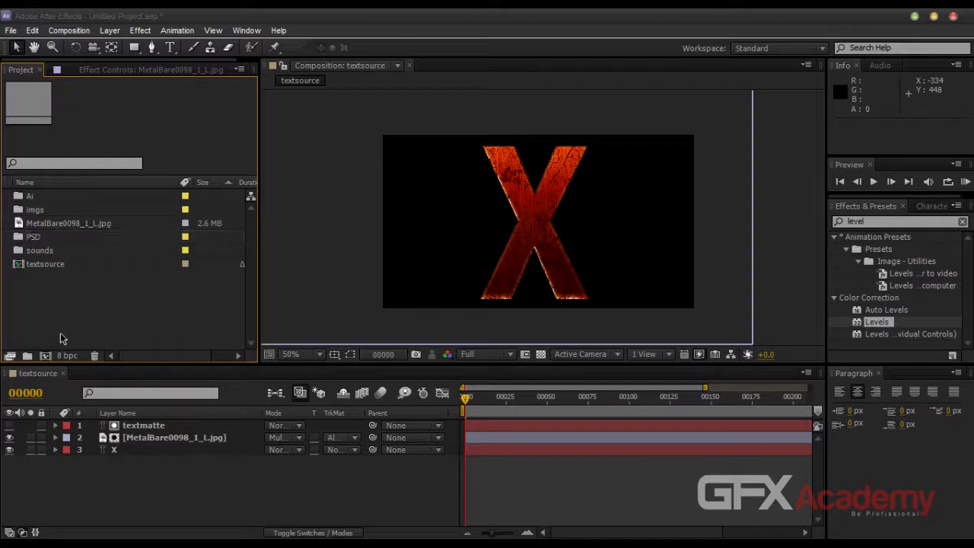
pyautogui.click(28, 356)
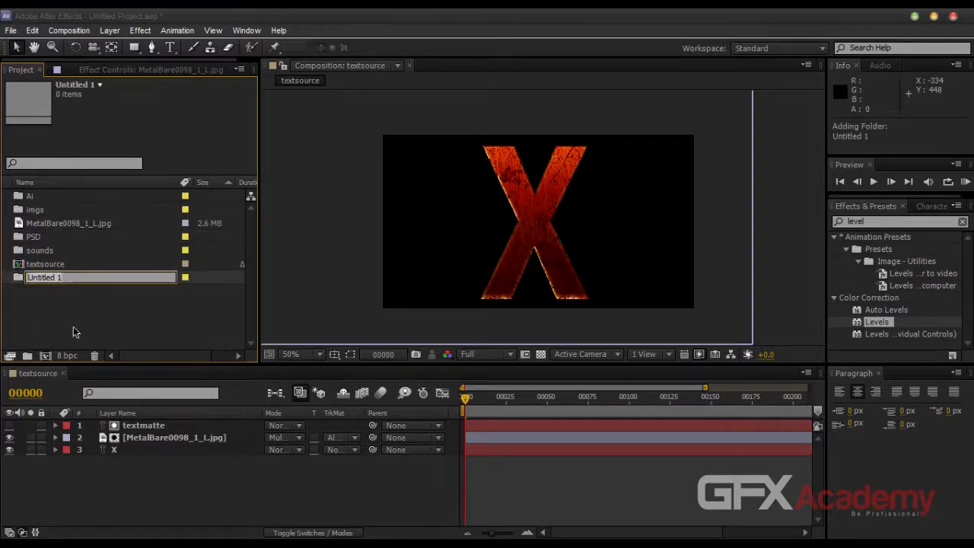
pyautogui.write('Assets')
pyautogui.press('Return')
pyautogui.click(108, 303)
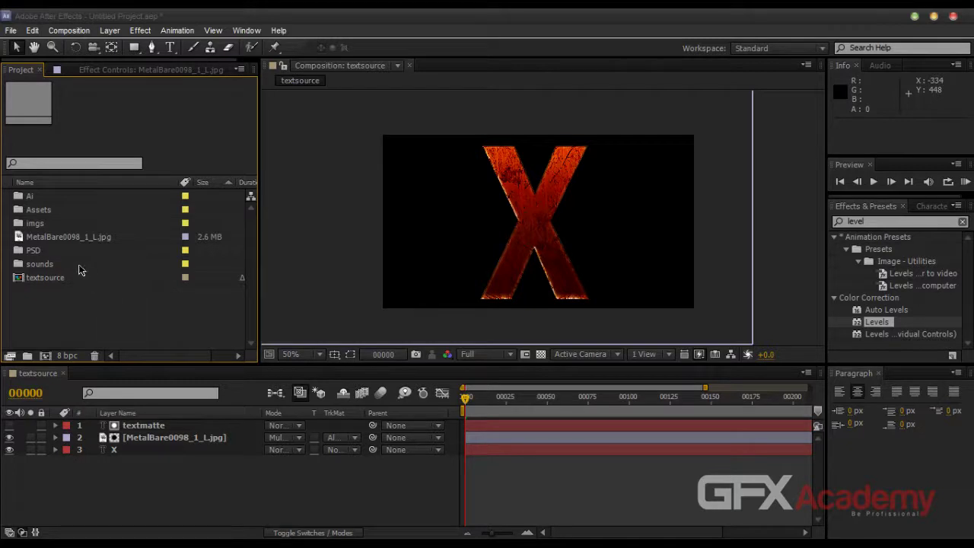
pyautogui.moveTo(64, 237); pyautogui.dragTo(51, 225)
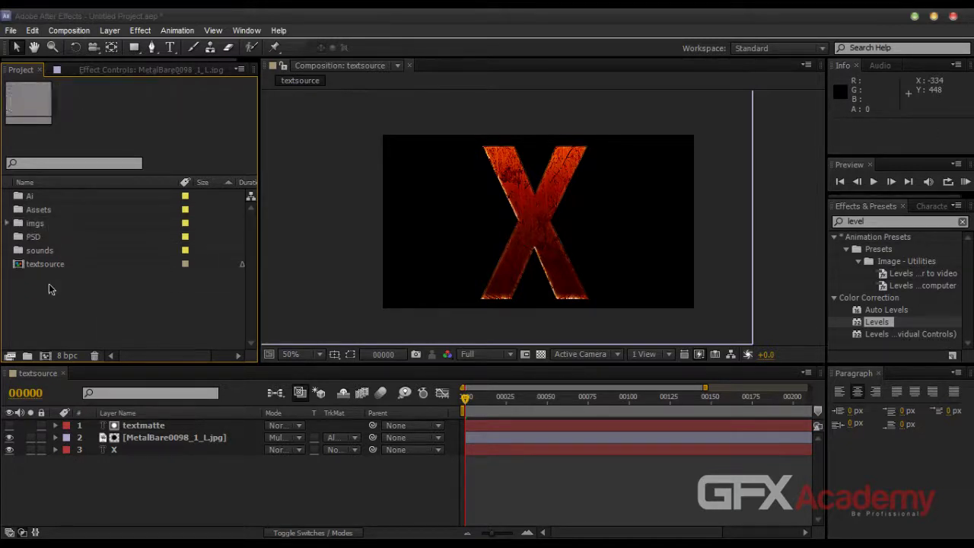
# Step: Create a project folder named Precomps and leave it deselected
pyautogui.click(28, 355)
pyautogui.write('P')
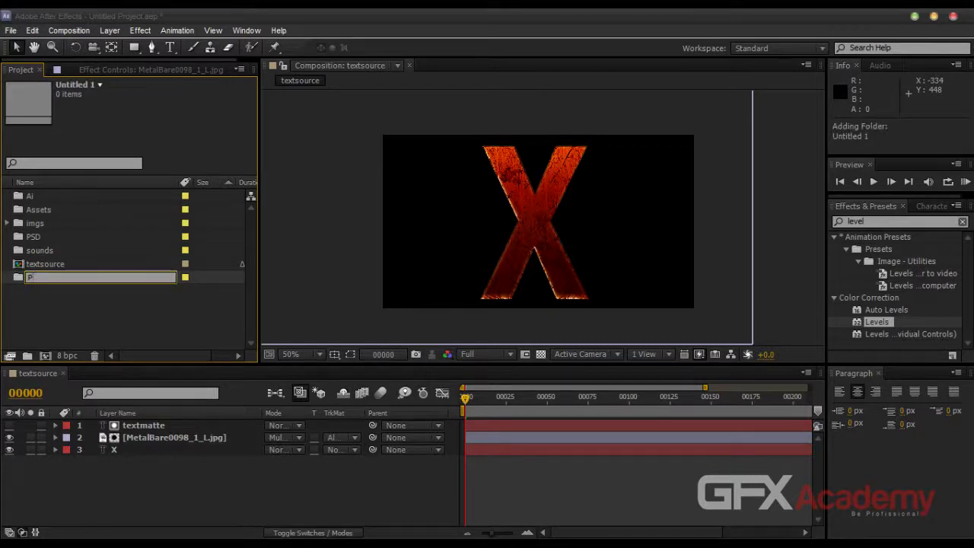
pyautogui.write('recomps')
pyautogui.press('Return')
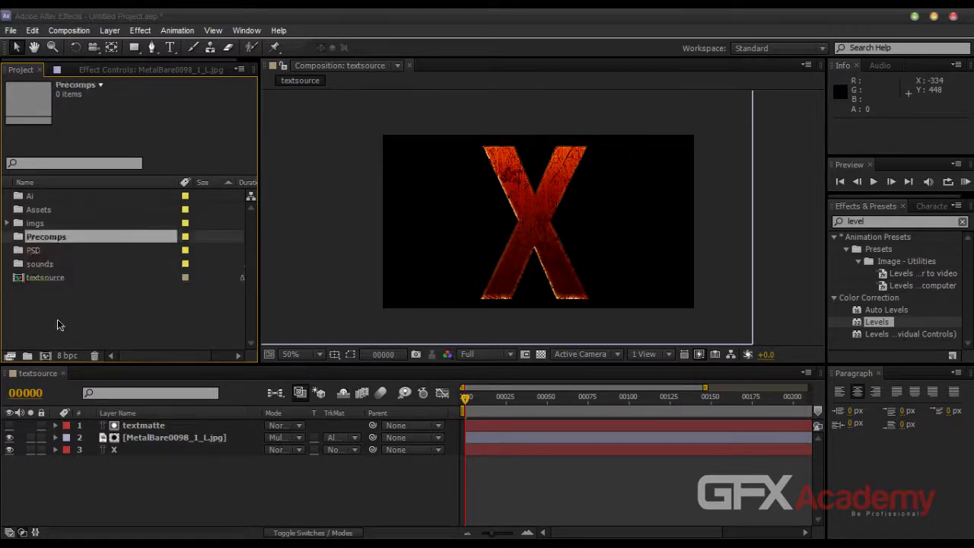
pyautogui.click(69, 321)
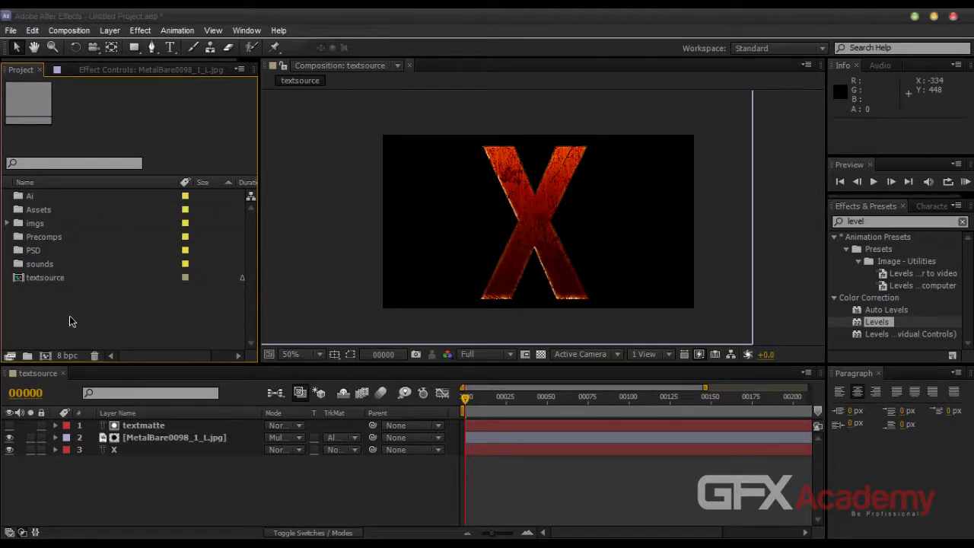
# Step: Move the textsource composition into the Precomps project folder and leave everything deselected
pyautogui.click(39, 278)
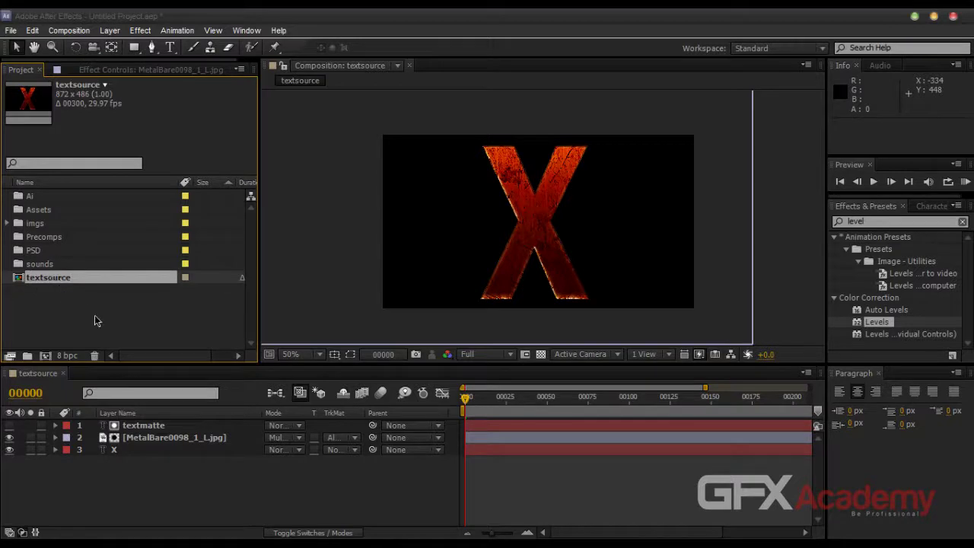
pyautogui.moveTo(41, 280); pyautogui.dragTo(45, 242)
pyautogui.click(51, 291)
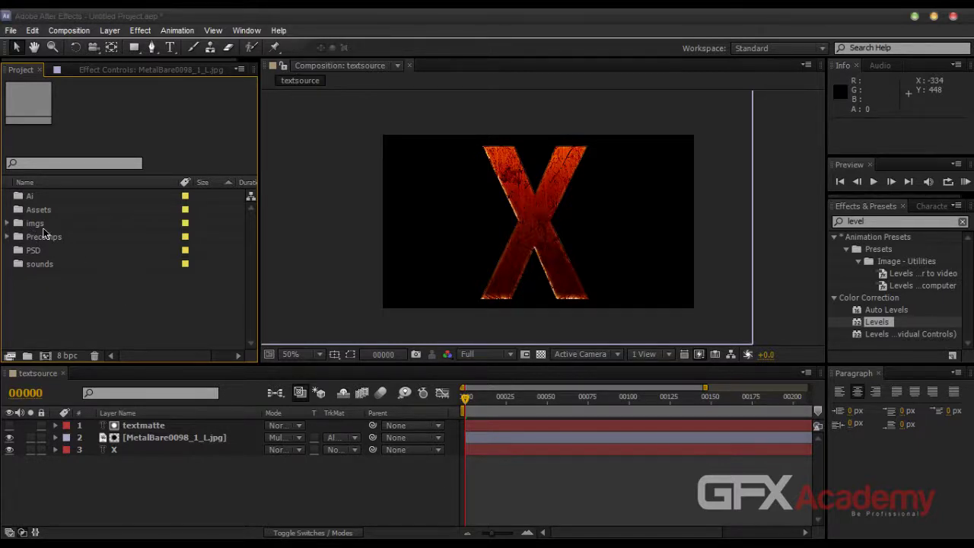
# Step: Change the label color of the imgs project folder to Red
pyautogui.click(184, 224)
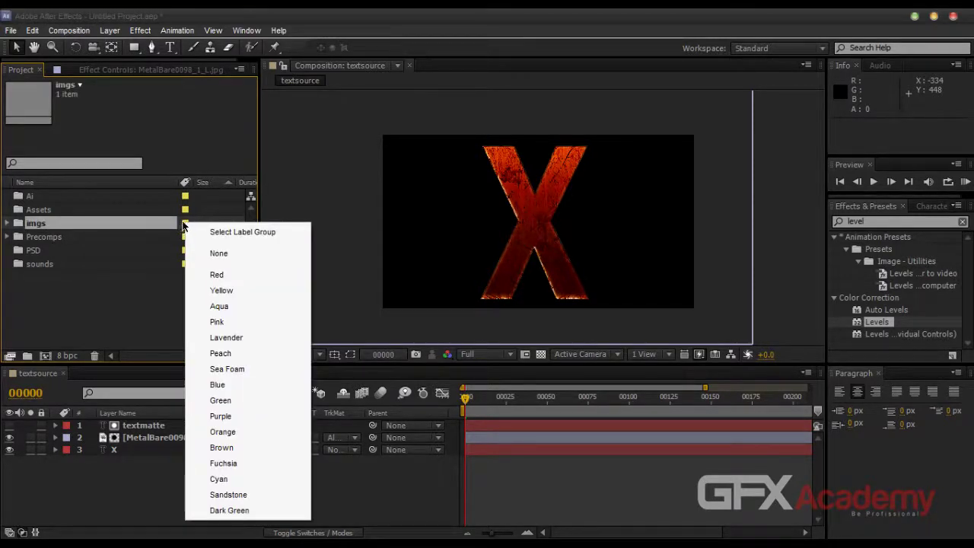
pyautogui.click(216, 274)
pyautogui.click(137, 292)
pyautogui.click(50, 224)
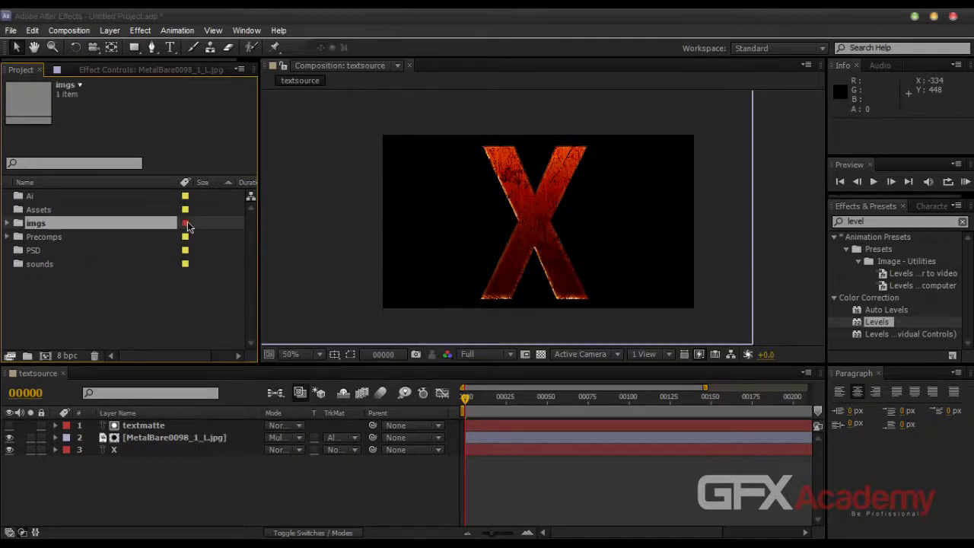
# Step: Change the label color of the Precomps project folder to Pink and deselect it
pyautogui.click(164, 237)
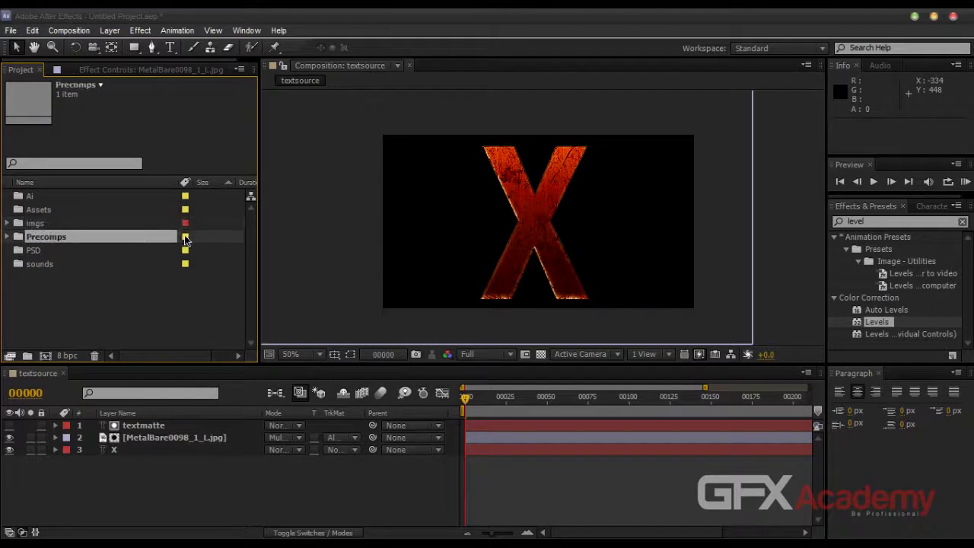
pyautogui.click(185, 237)
pyautogui.click(221, 335)
pyautogui.click(159, 322)
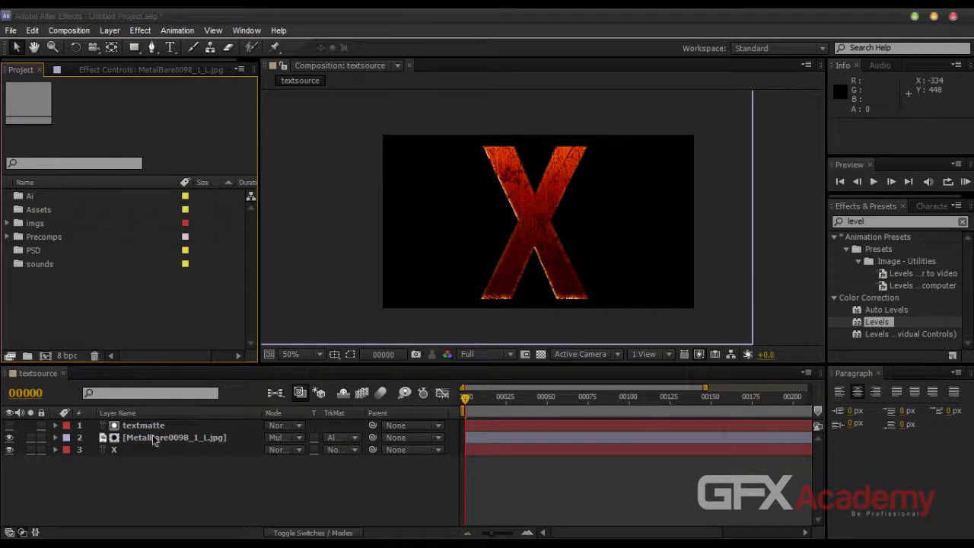
# Step: Make the timeline area slightly taller and create a new composition named MainComp with the offered default settings
pyautogui.click(149, 466)
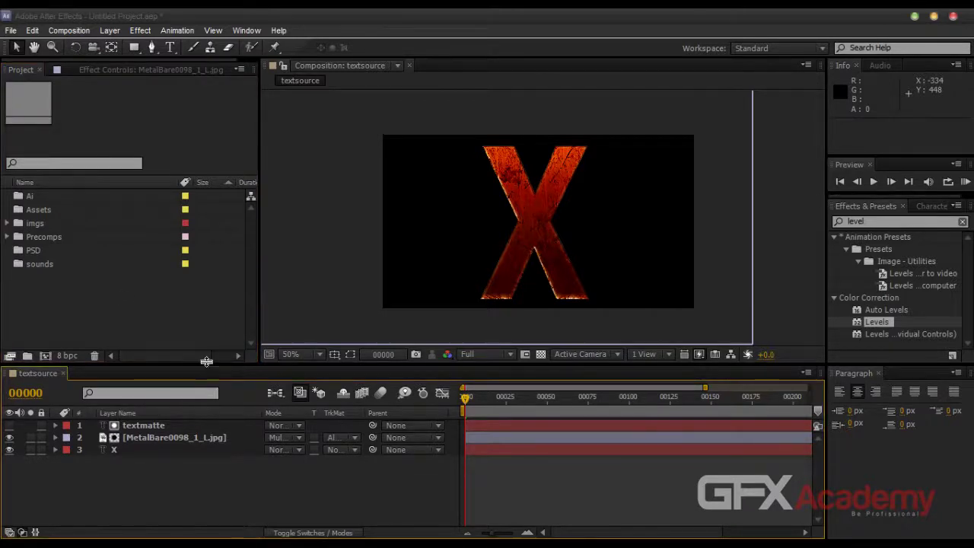
pyautogui.moveTo(208, 365); pyautogui.dragTo(206, 345)
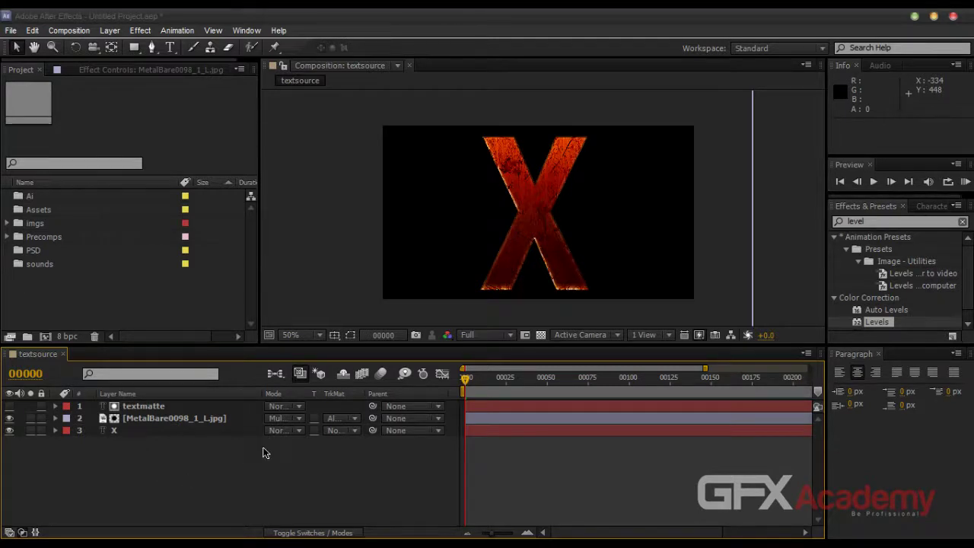
pyautogui.click(69, 30)
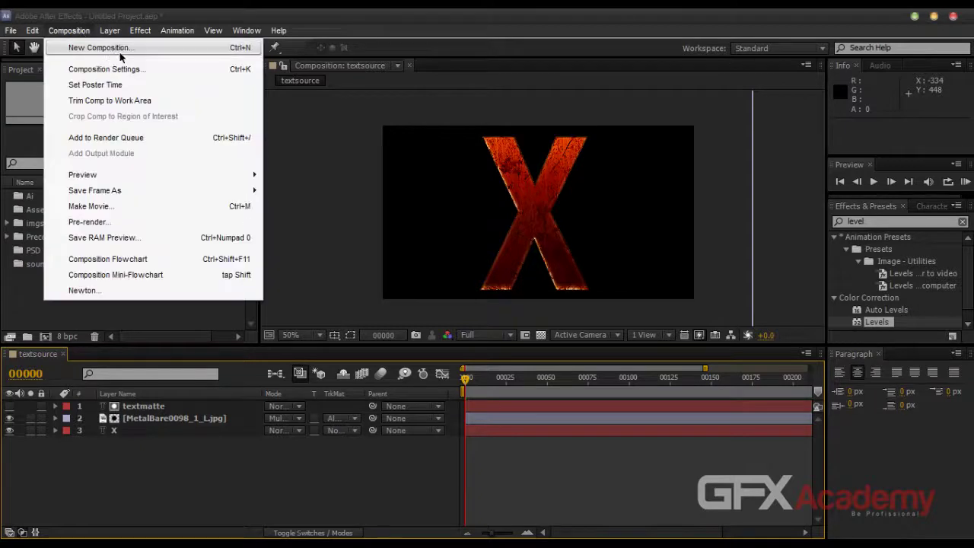
pyautogui.click(449, 119)
pyautogui.hotkey('ctrl', 'n')
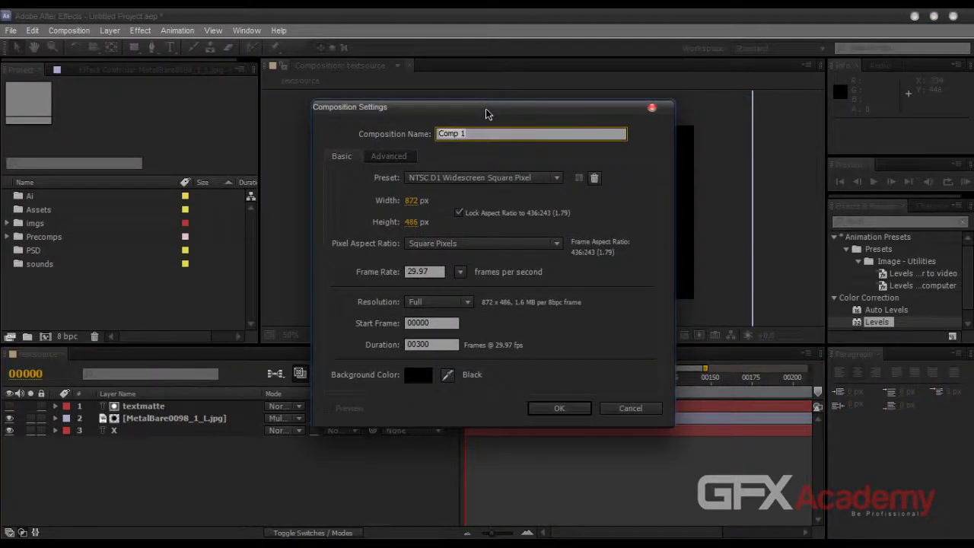
pyautogui.write('MainComp')
pyautogui.click(560, 406)
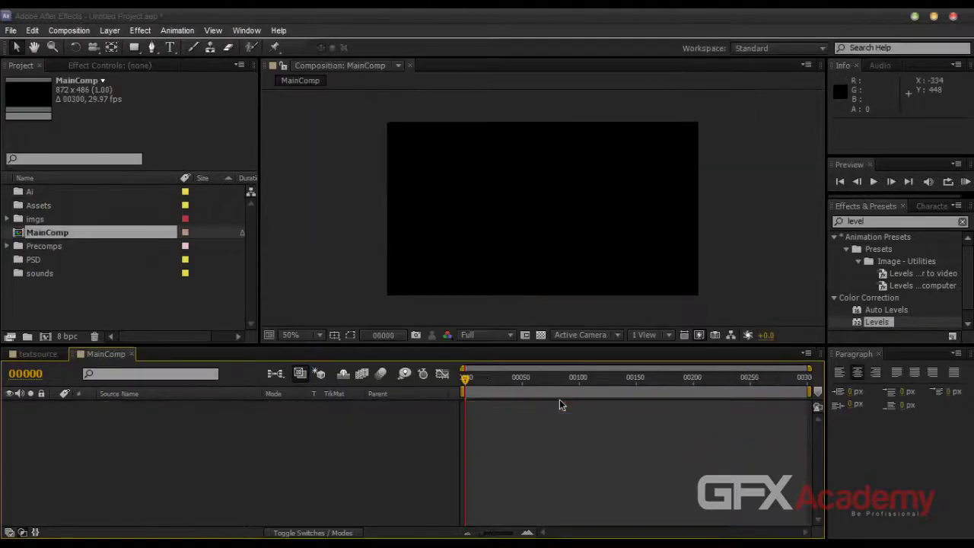
pyautogui.click(65, 309)
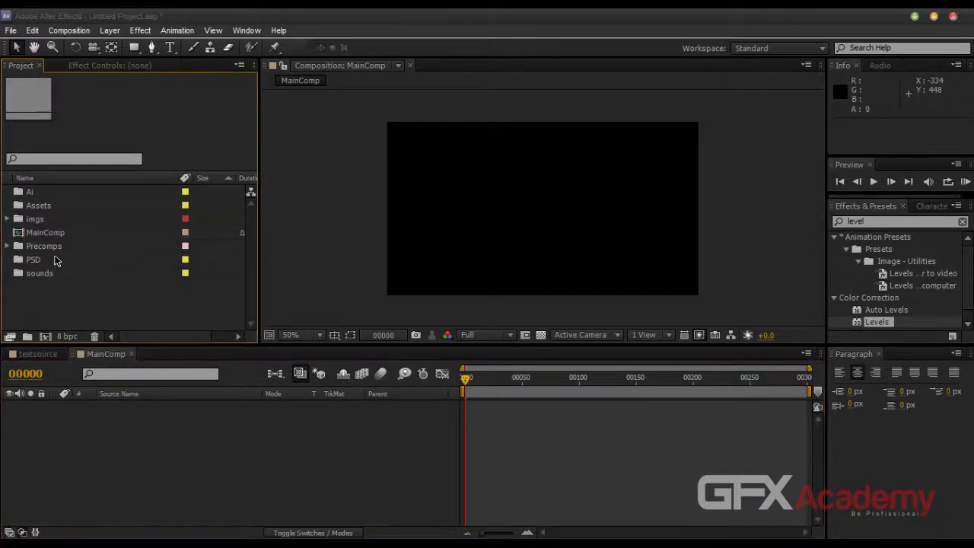
# Step: Widen the project item list and narrow its Name column so the Size and Duration columns fit
pyautogui.moveTo(53, 233); pyautogui.dragTo(42, 320)
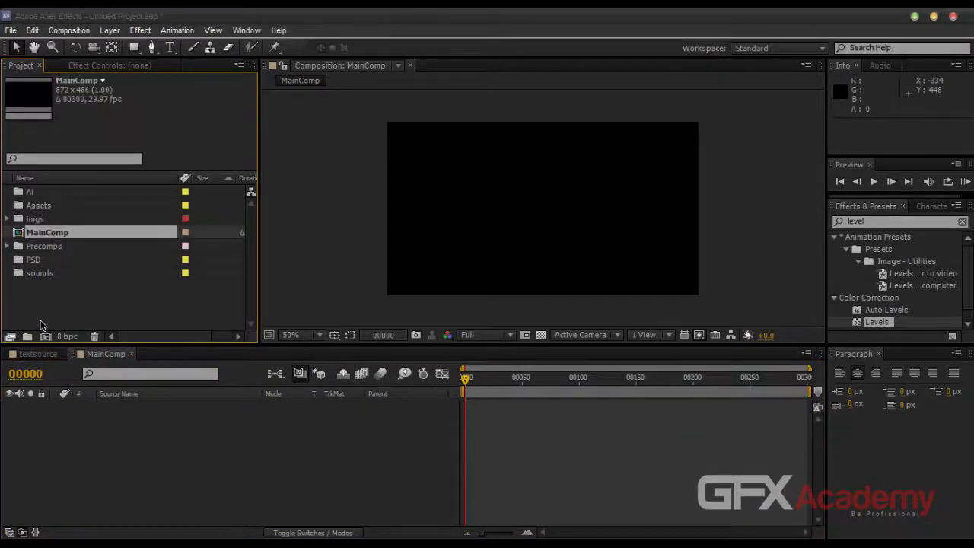
pyautogui.click(41, 312)
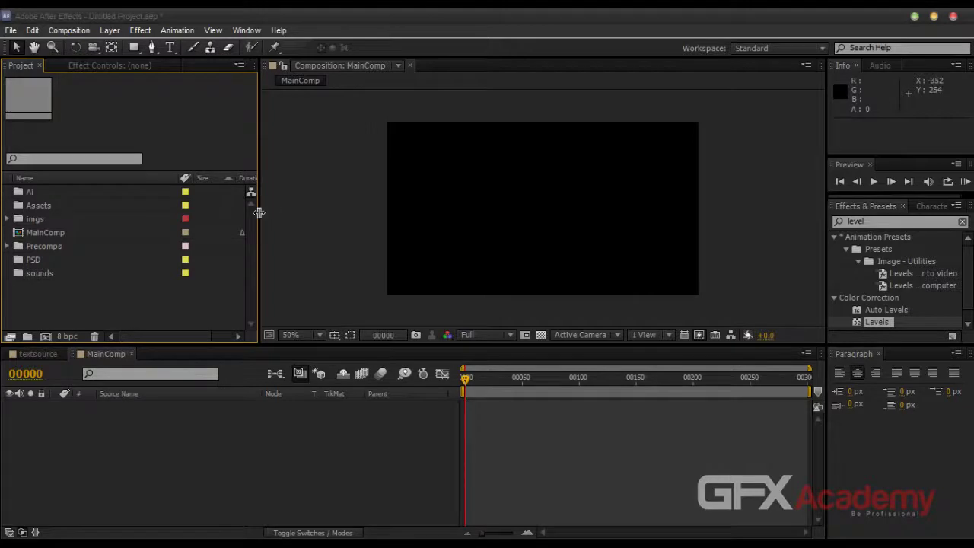
pyautogui.moveTo(260, 213); pyautogui.dragTo(395, 217)
pyautogui.moveTo(175, 179); pyautogui.dragTo(93, 180)
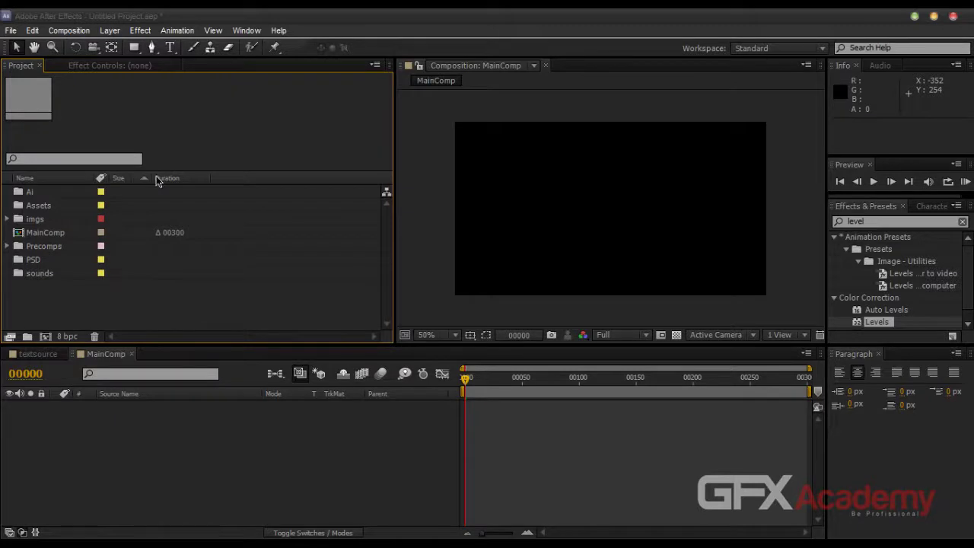